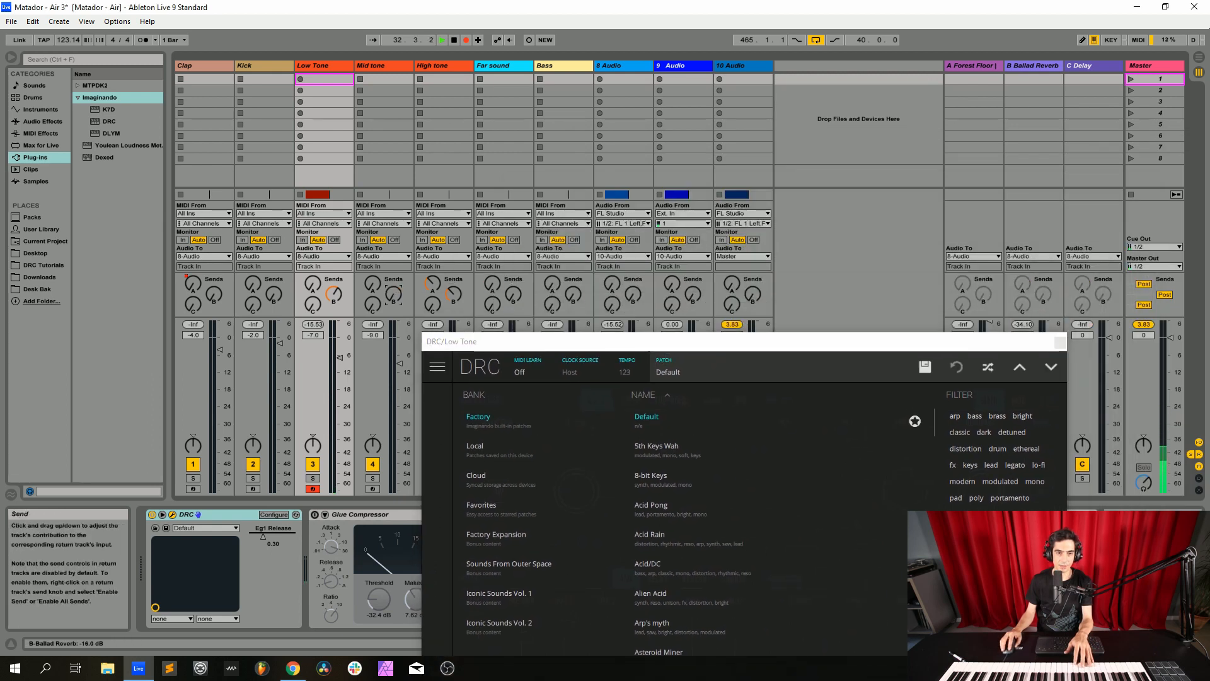
Reset the raised send levels on the Low Tone and High tone tracks
double_click(333, 294)
double_click(454, 294)
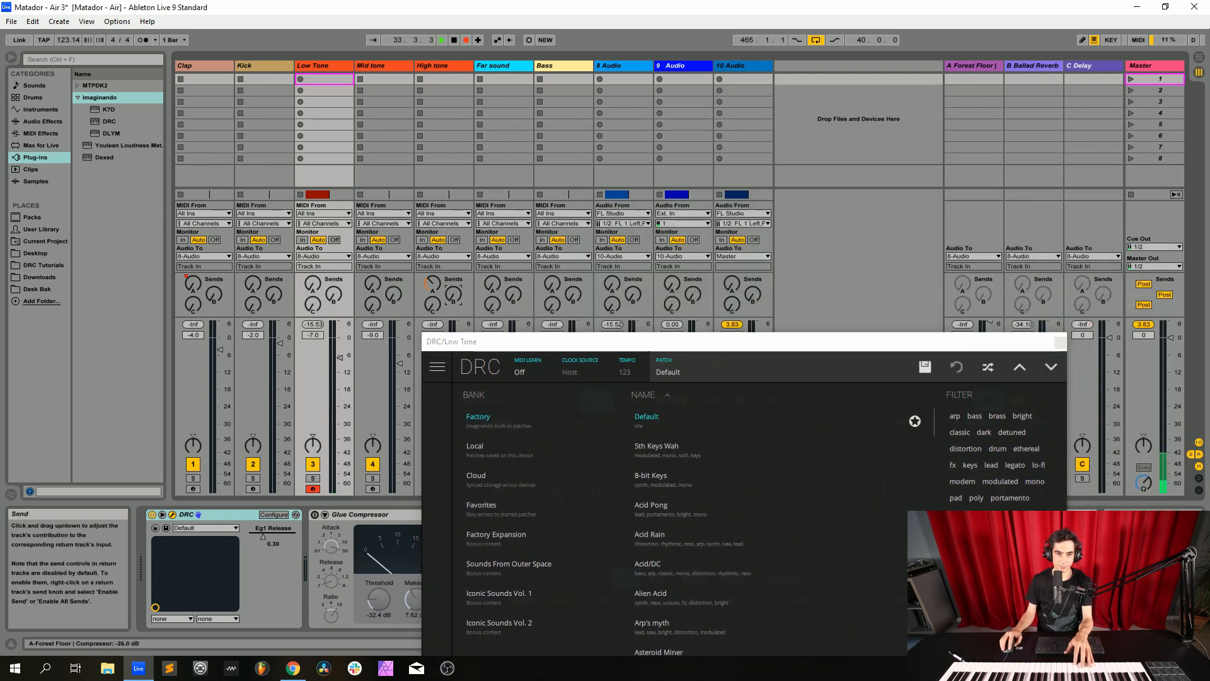
Close the patch browser of the Low Tone track's DRC synth and set oscillator 1's waveform to TRI
left_click_drag(540, 345, 483, 114)
key("Tab")
left_click(630, 139)
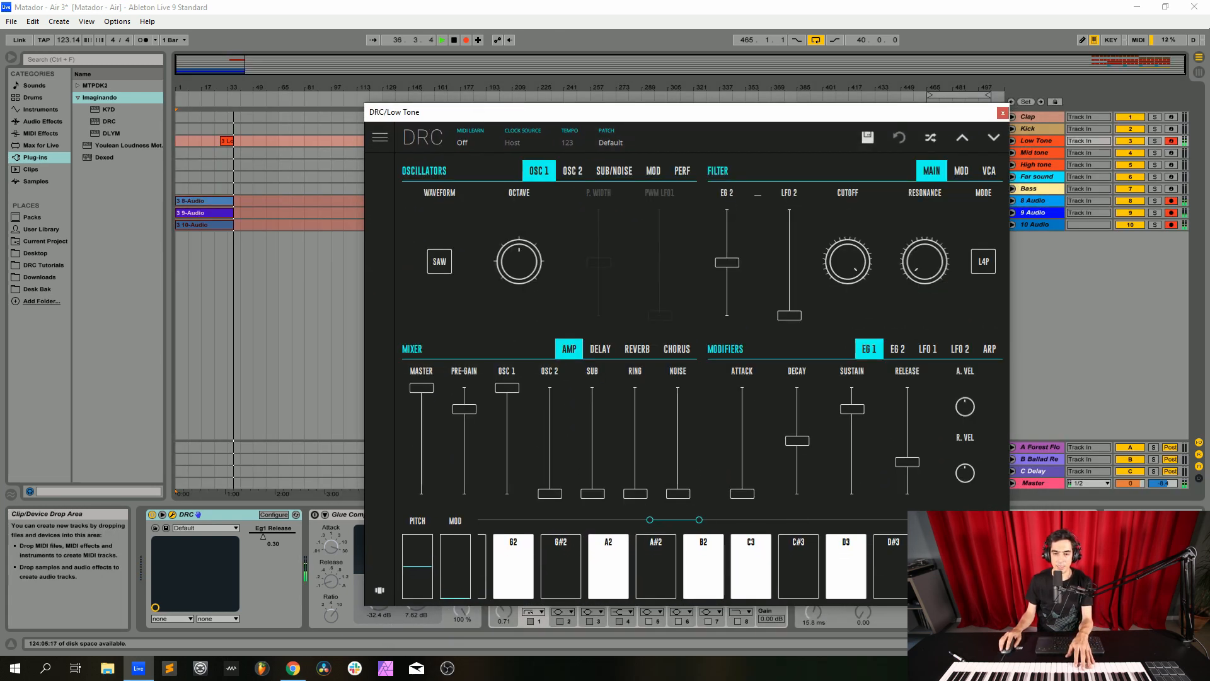
left_click_drag(621, 117, 561, 117)
left_click(378, 261)
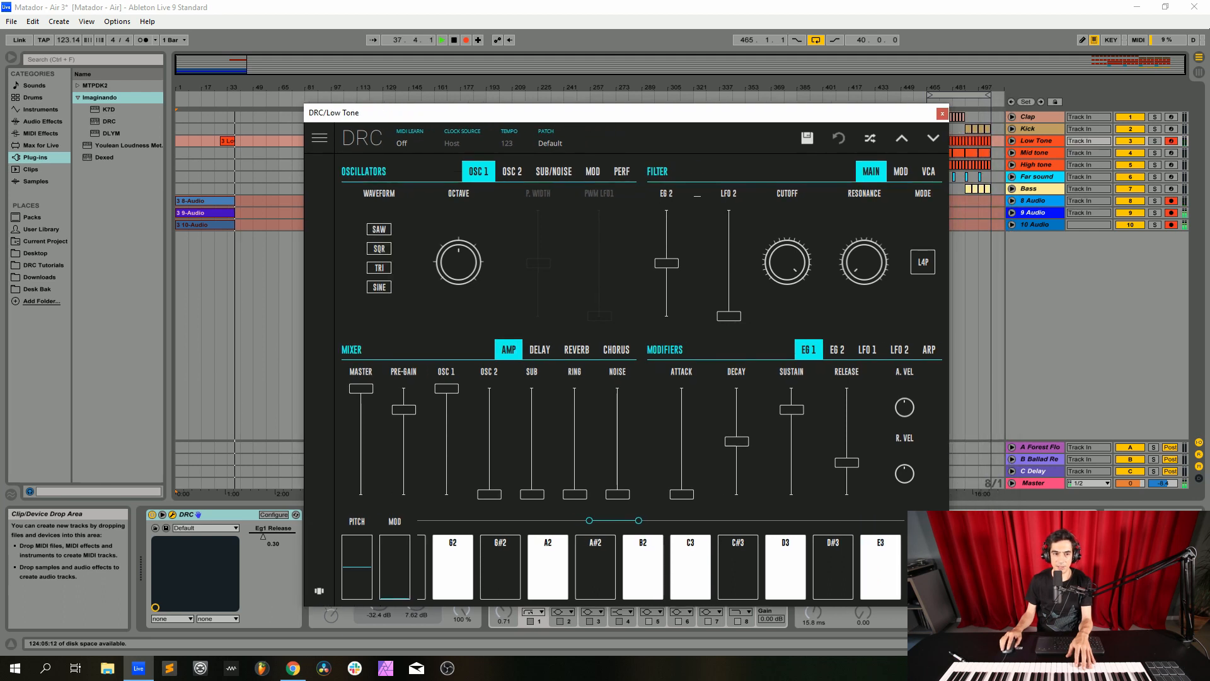
left_click(379, 267)
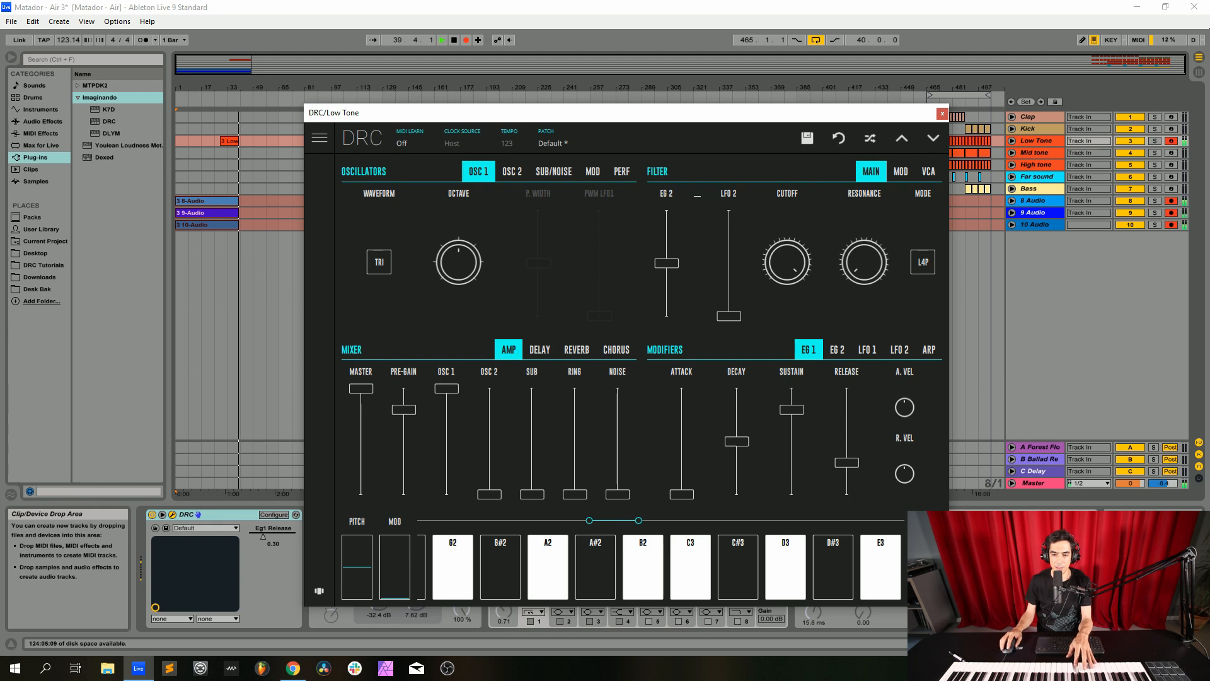
Raise DRC's mixer pre-gain to maximum and the noise level to about half
left_click_drag(404, 410, 404, 389)
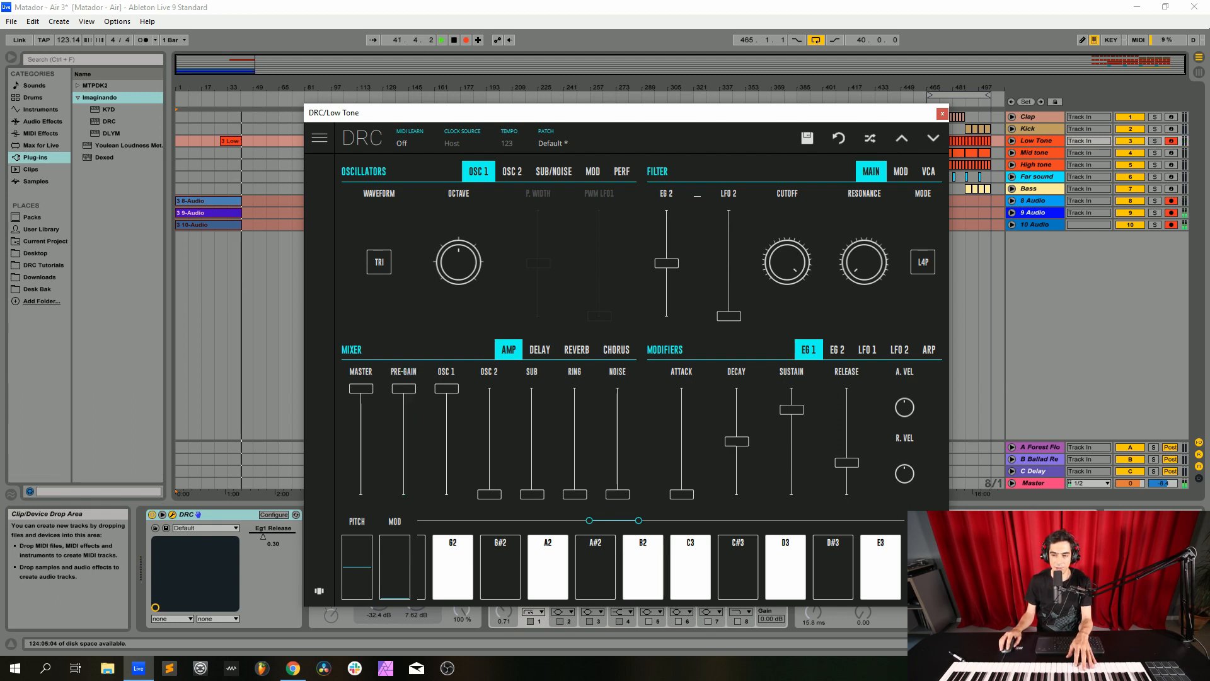
left_click_drag(618, 494, 617, 442)
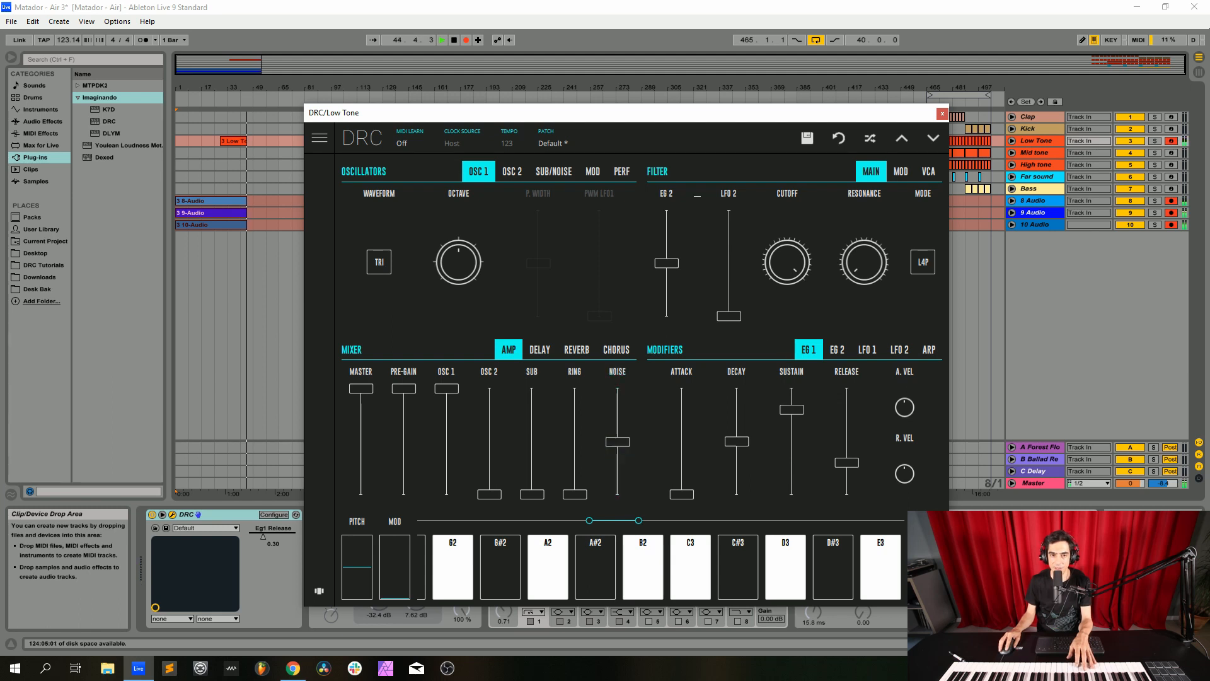
Lower the noise bandwidth in DRC's oscillator section to about 0.07 and return to the oscillator 1 settings
left_click(593, 172)
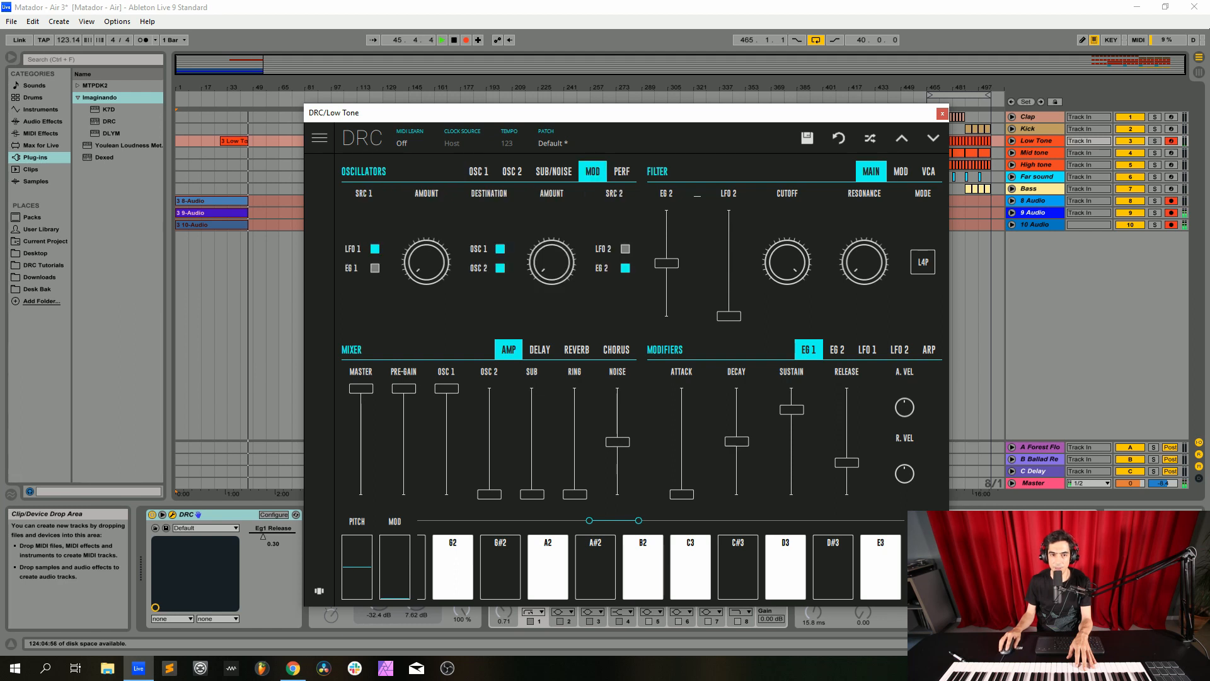
left_click(553, 172)
left_click_drag(598, 261, 598, 240)
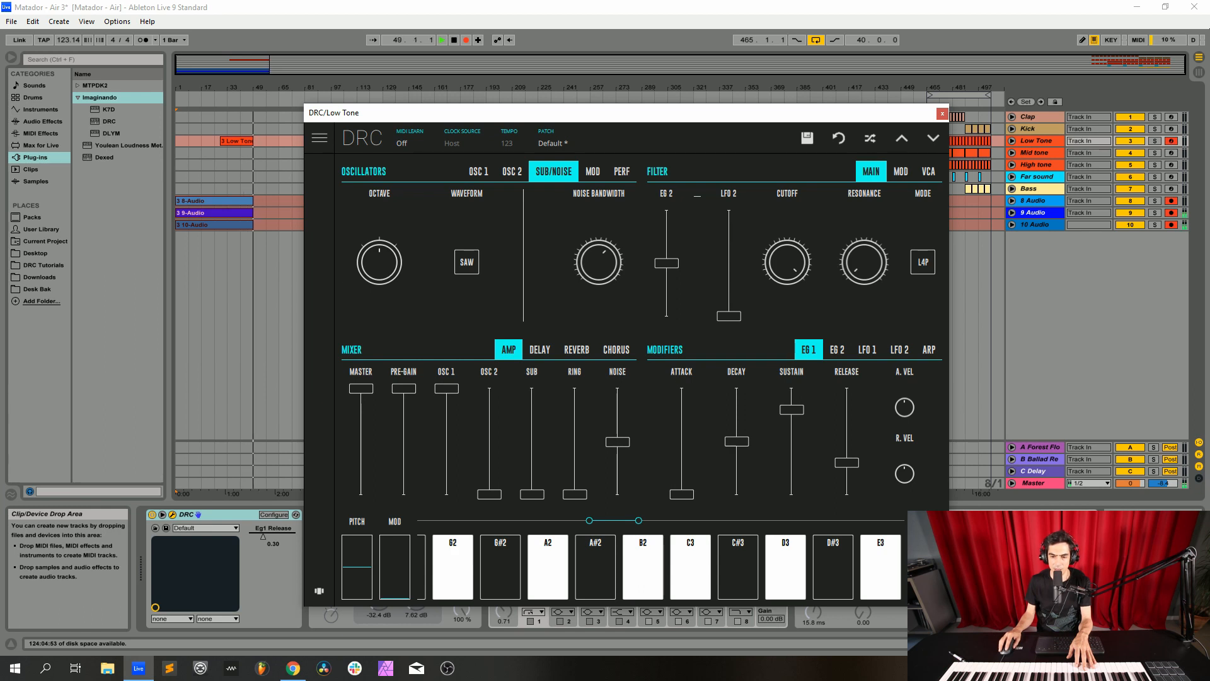
left_click_drag(599, 262, 598, 291)
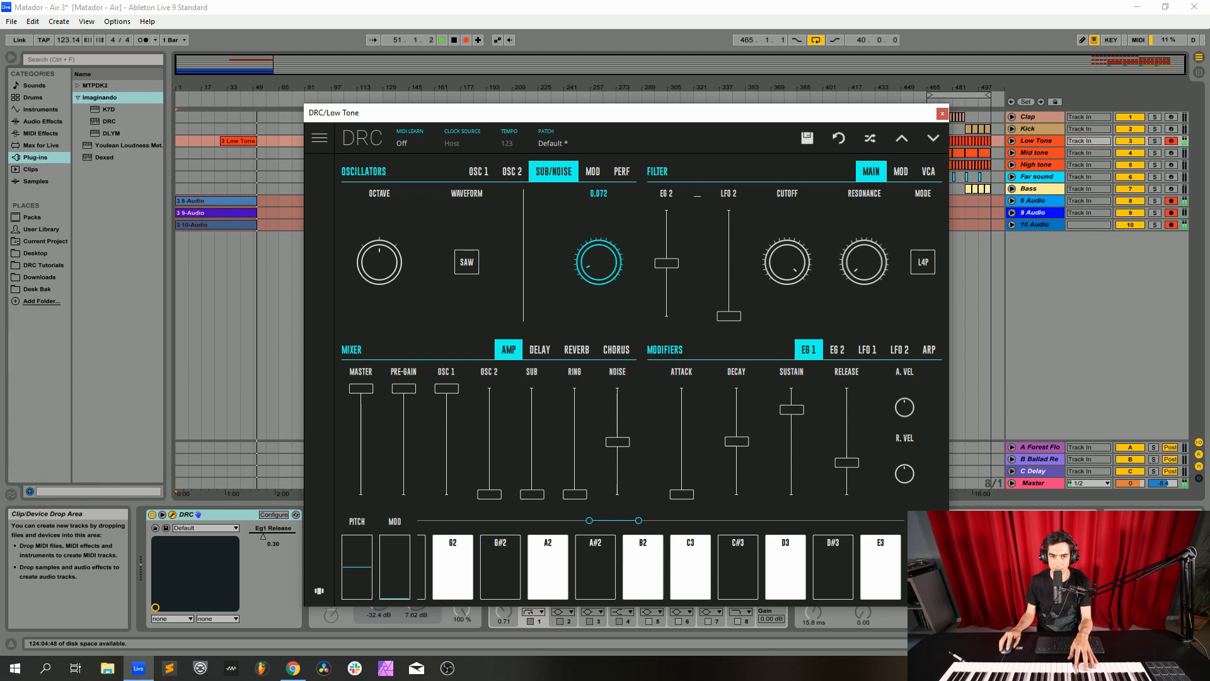
left_click_drag(598, 261, 598, 261)
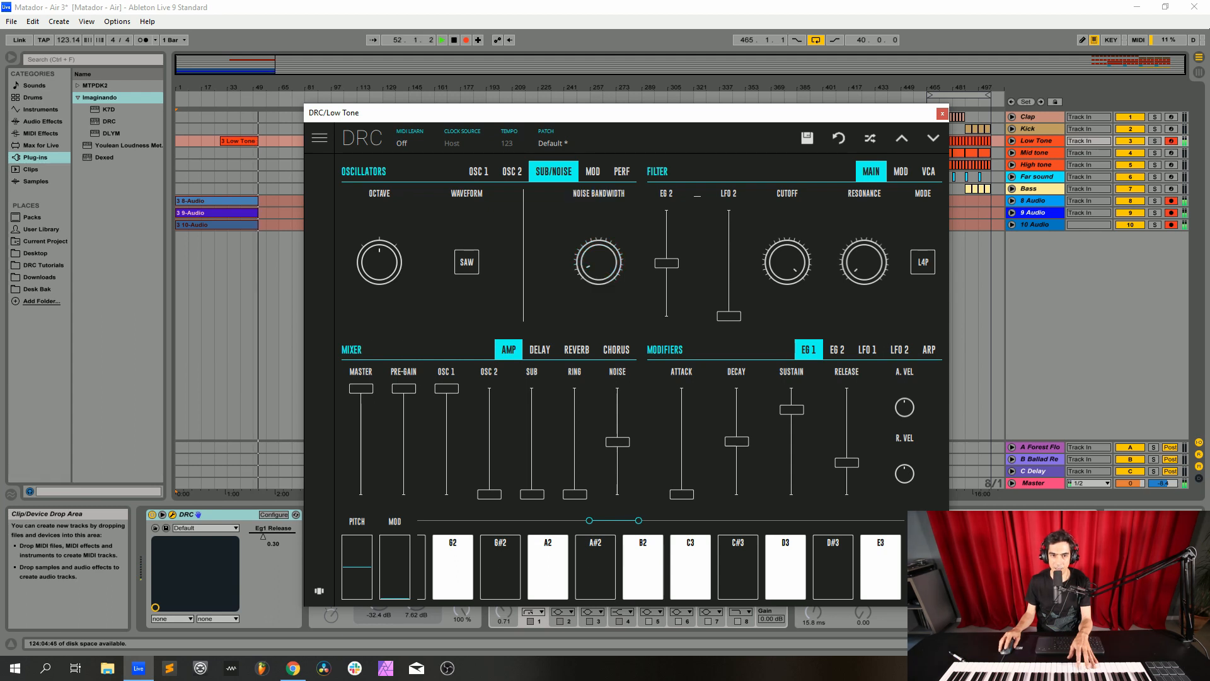
left_click(479, 171)
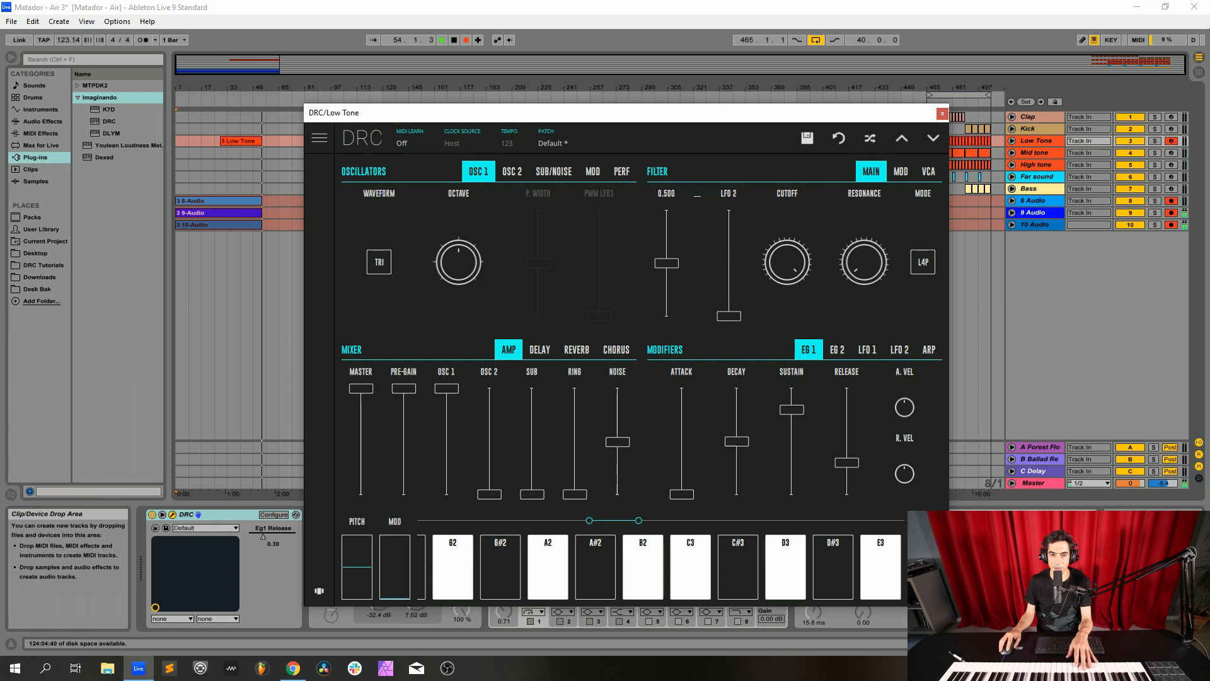
Lower DRC's filter cutoff to slightly below the middle of its range
left_click(837, 350)
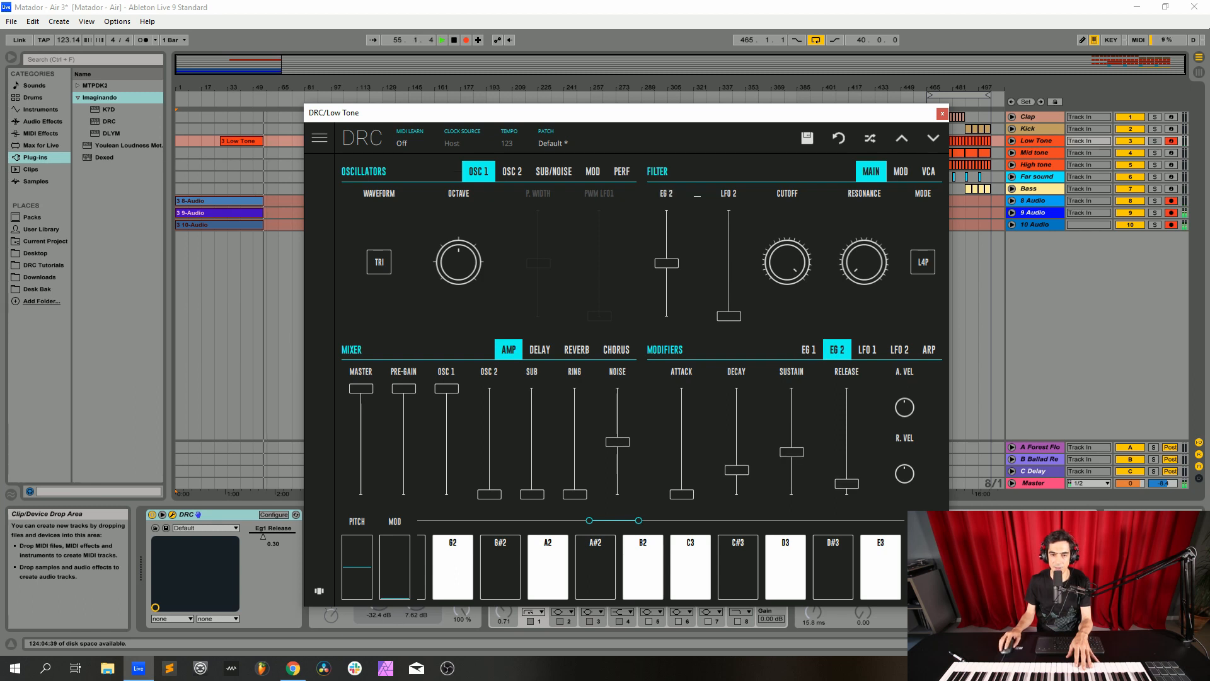
left_click(809, 350)
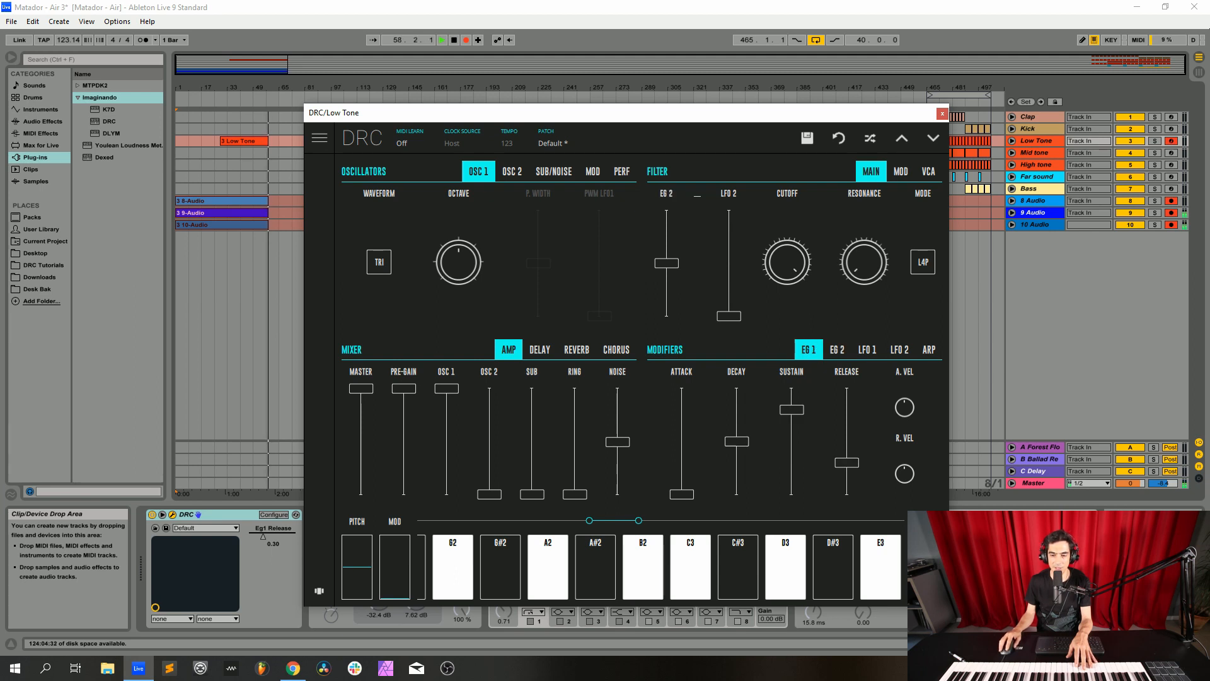
left_click_drag(787, 262, 788, 294)
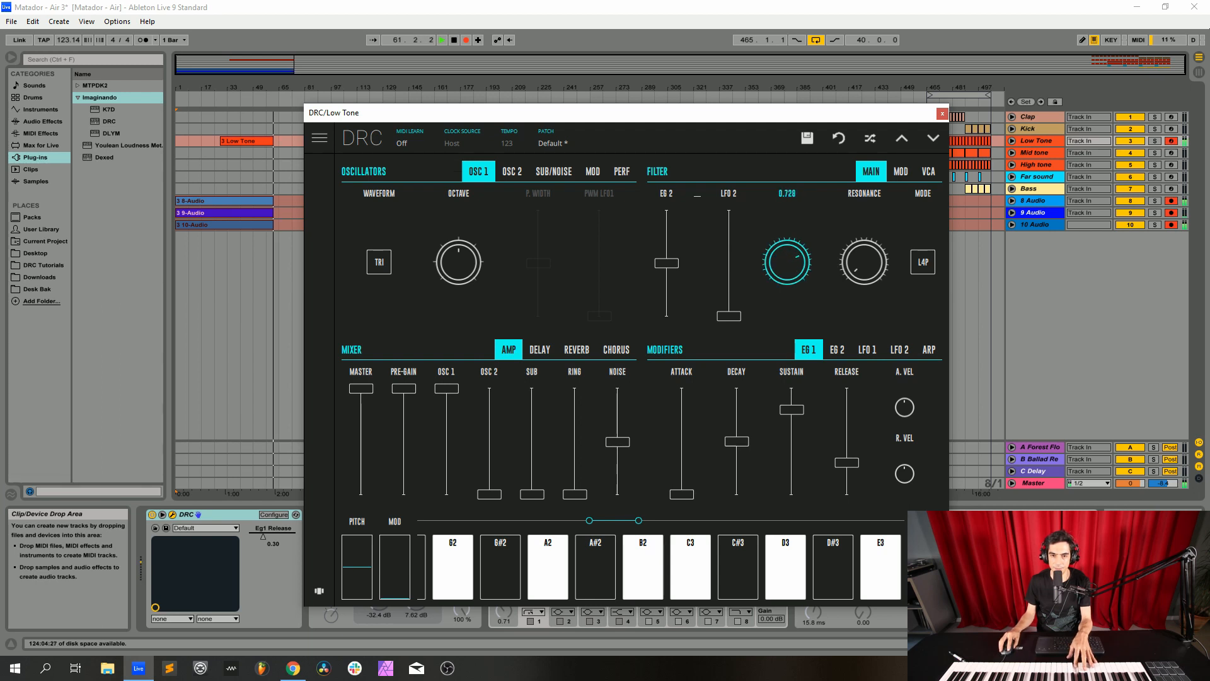
left_click_drag(787, 295, 787, 324)
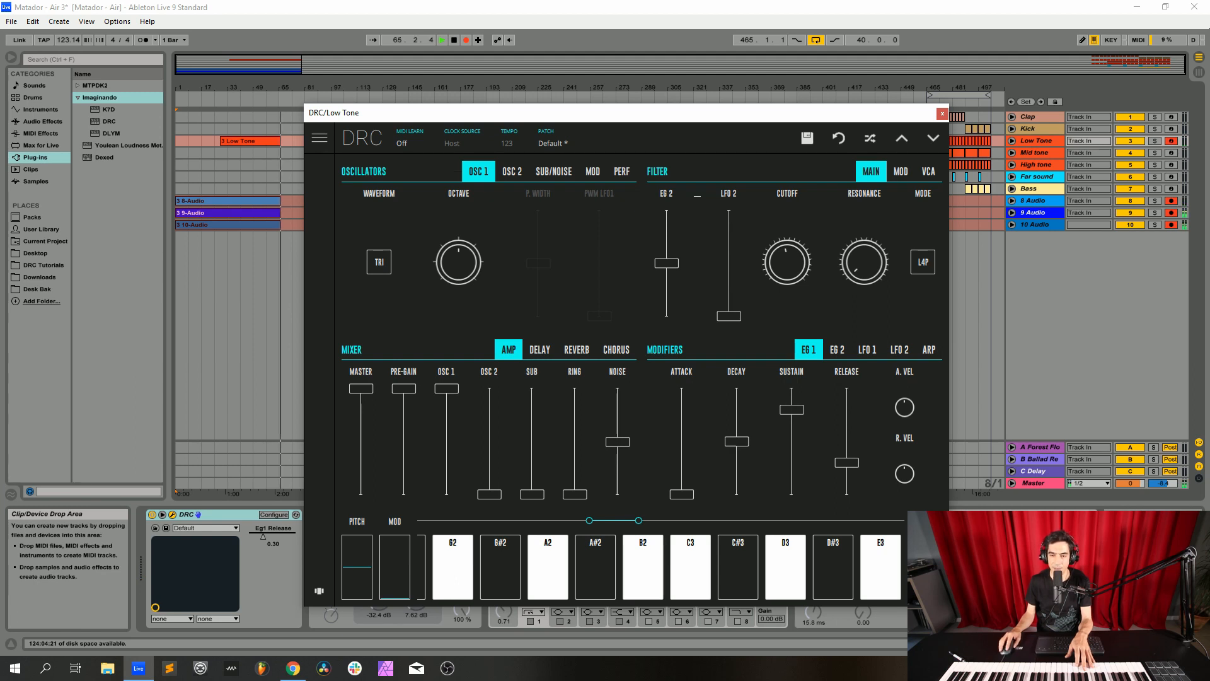
Lower the filter's KBD modulation well below its centre and return to the main filter settings
left_click(901, 171)
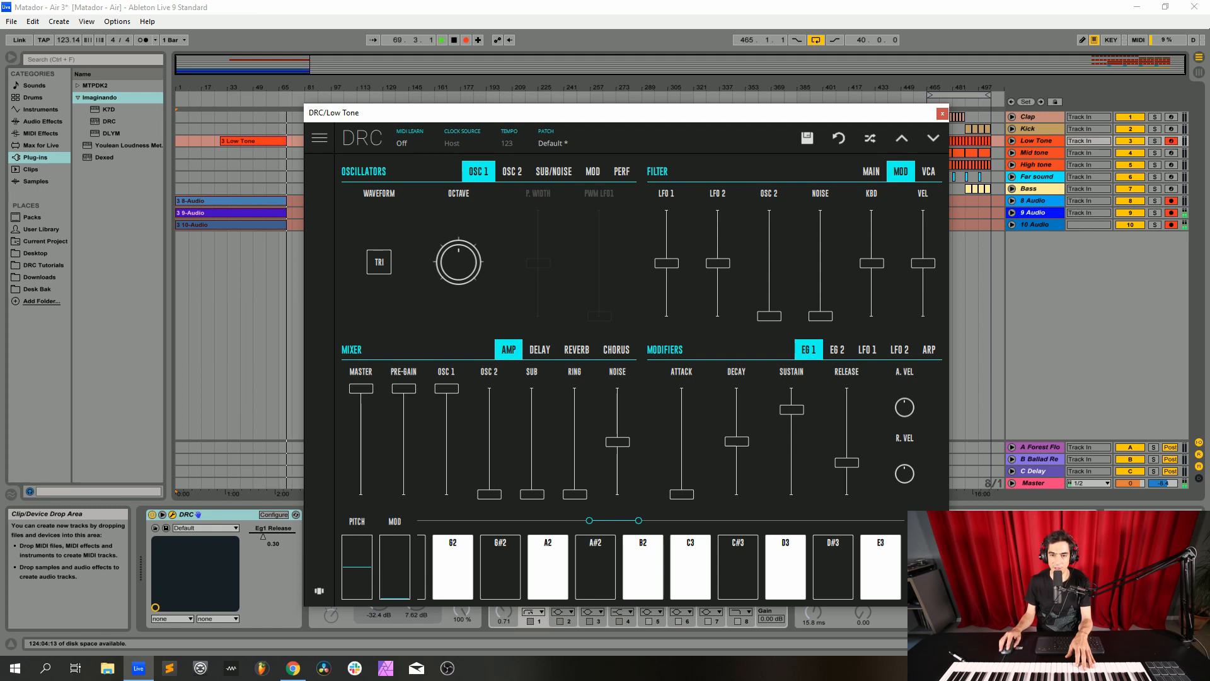
left_click_drag(872, 263, 872, 295)
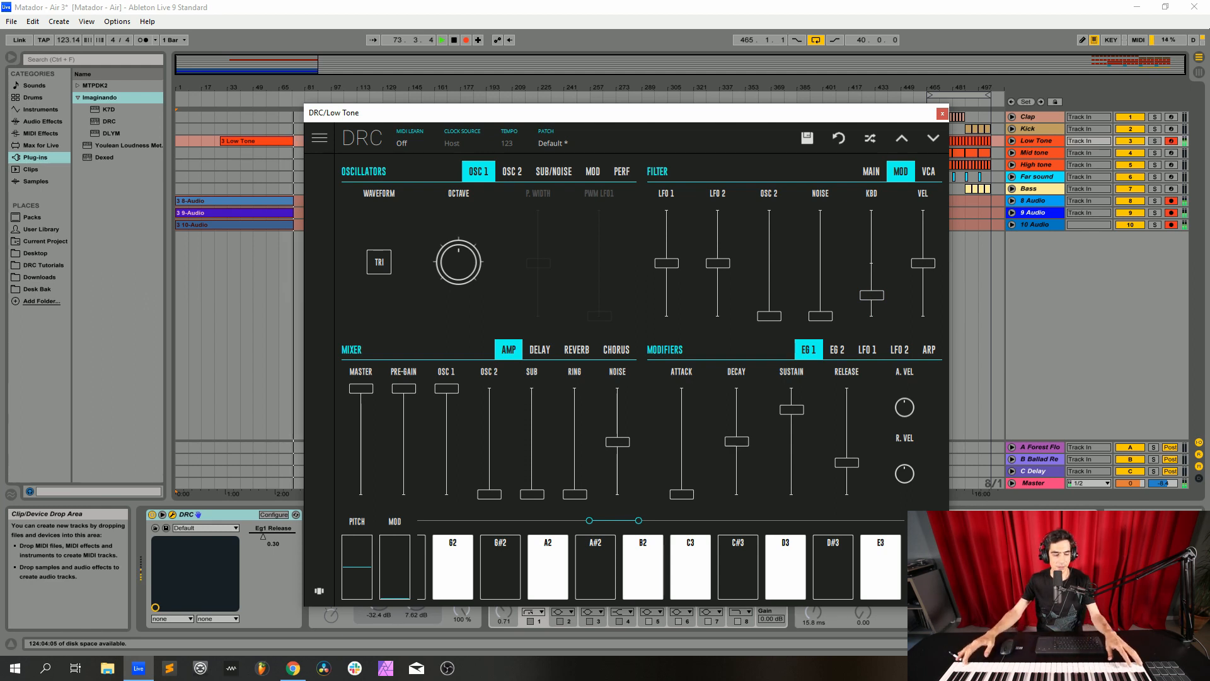
left_click(871, 171)
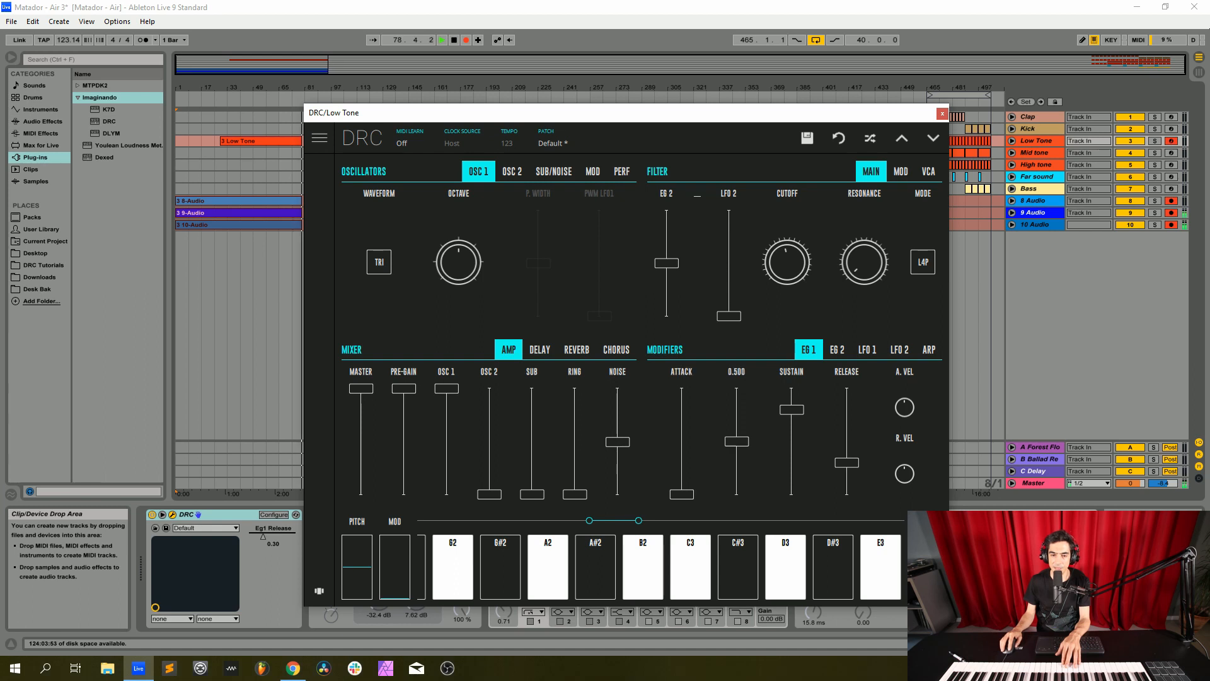
Set envelope EG 1's sustain to maximum and shorten its release to about 0.18
left_click_drag(736, 442, 736, 441)
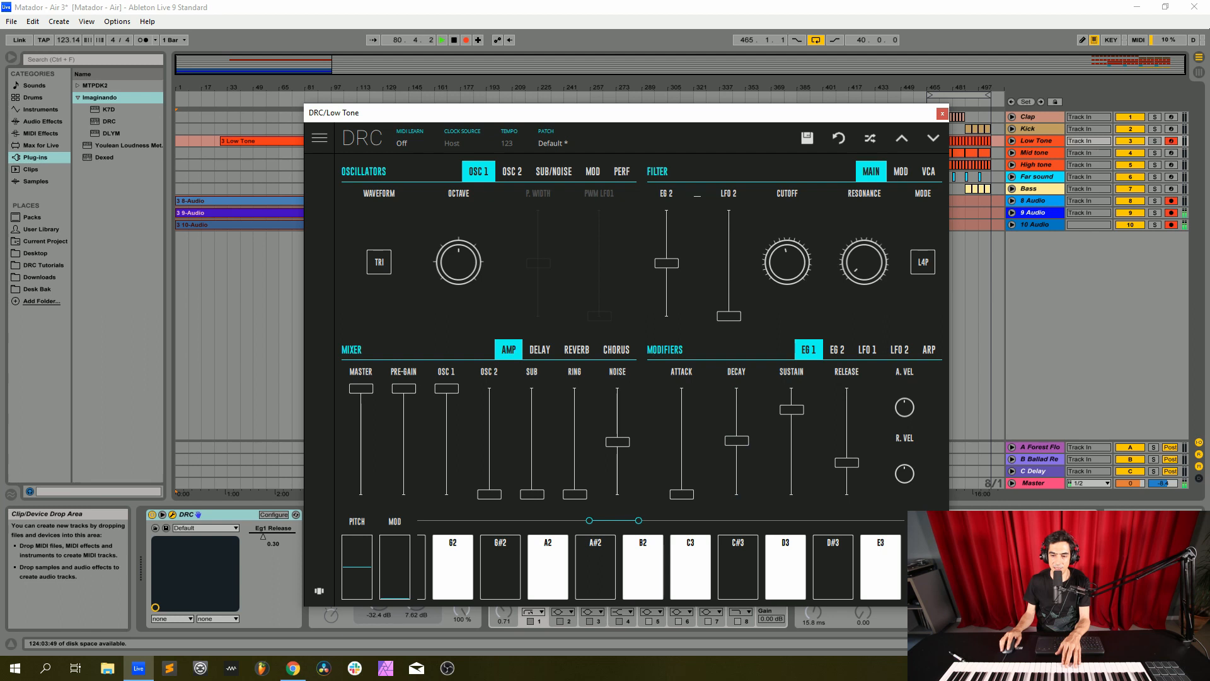
left_click_drag(792, 410, 791, 389)
left_click_drag(846, 462, 847, 474)
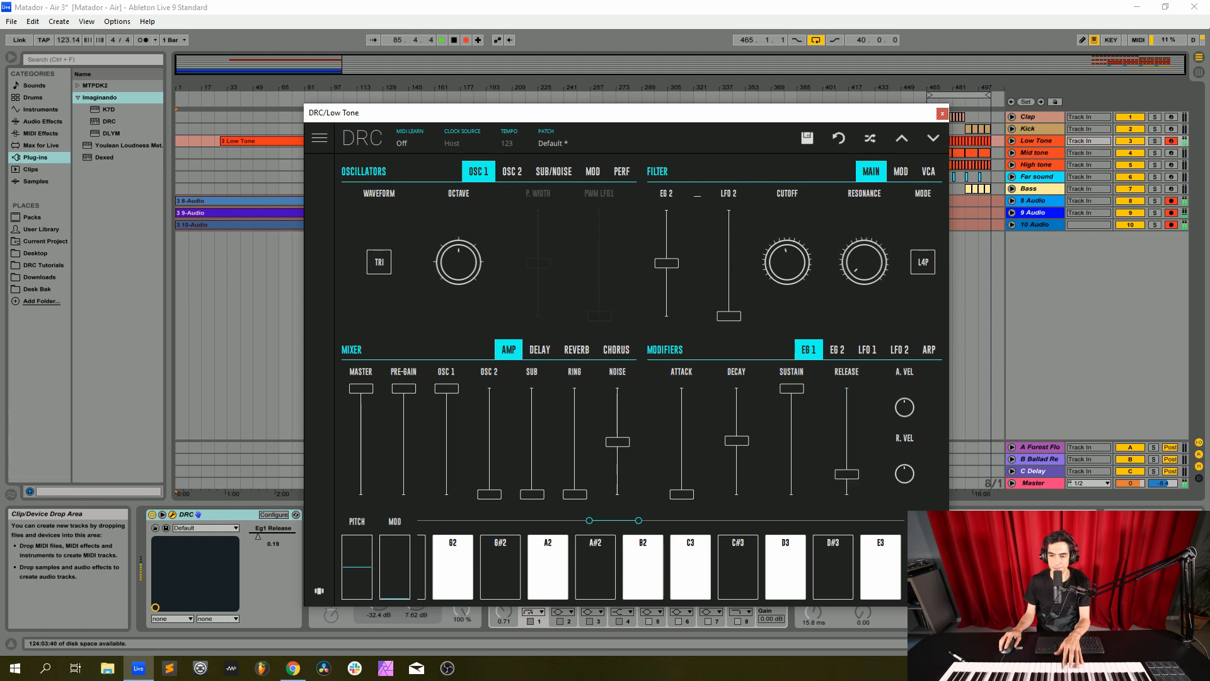
Shorten envelope EG 2's decay to near minimum and set its sustain to zero
left_click(837, 350)
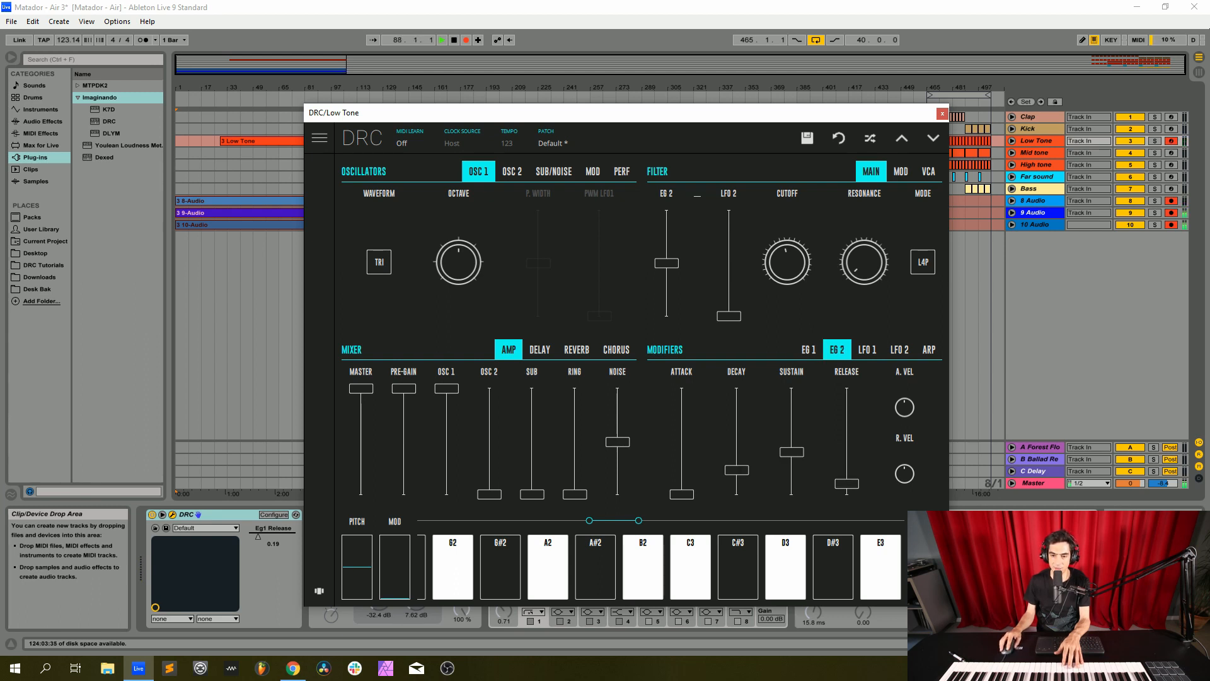
left_click_drag(736, 469, 736, 486)
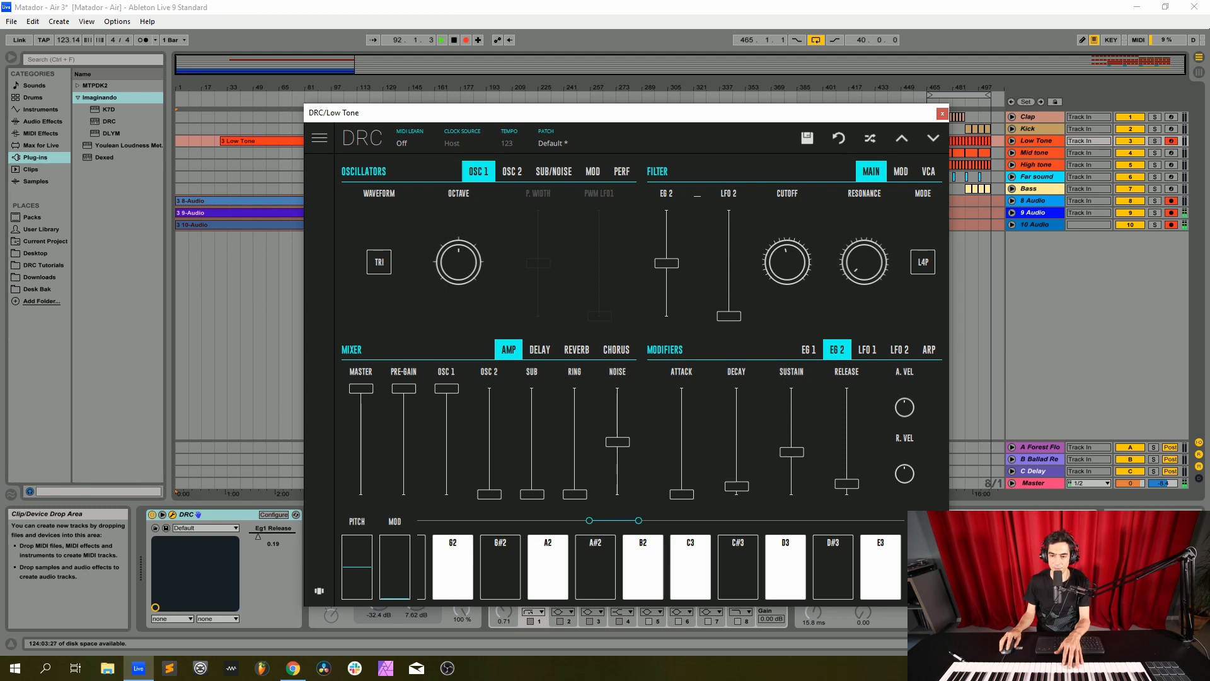
left_click_drag(792, 452, 792, 493)
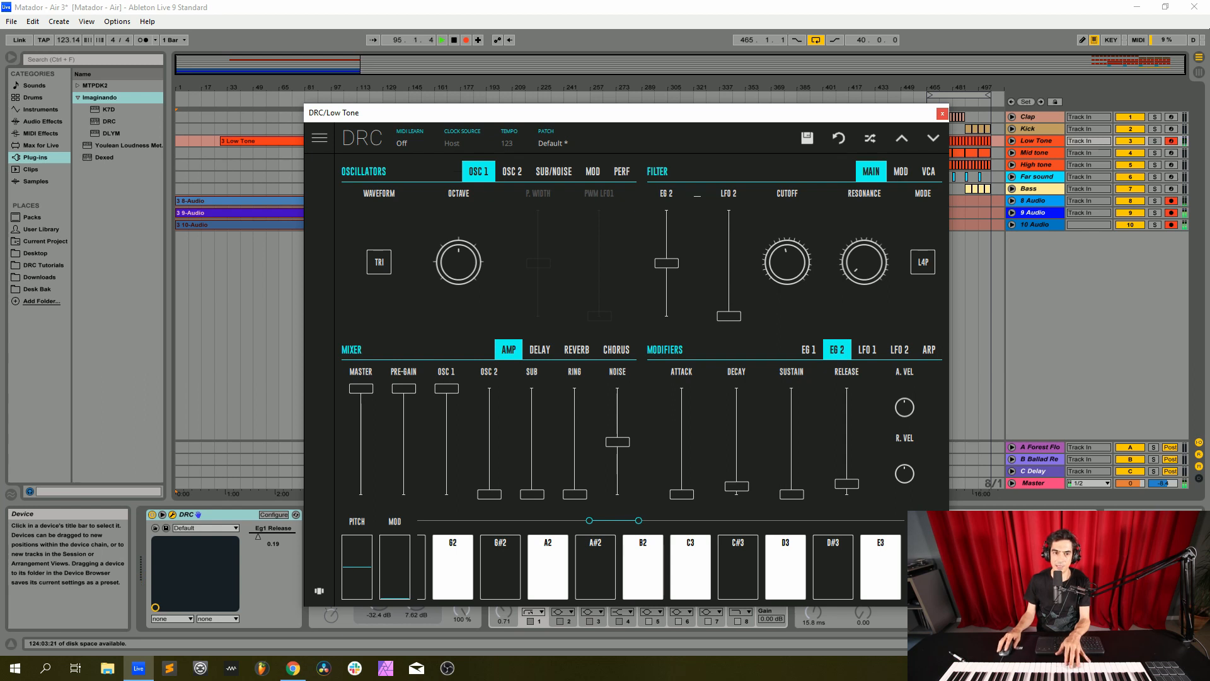
Close the DRC window, return to the Session mixer and raise the Low Tone track's send B to the Ballad Reverb
left_click(942, 114)
key("Tab")
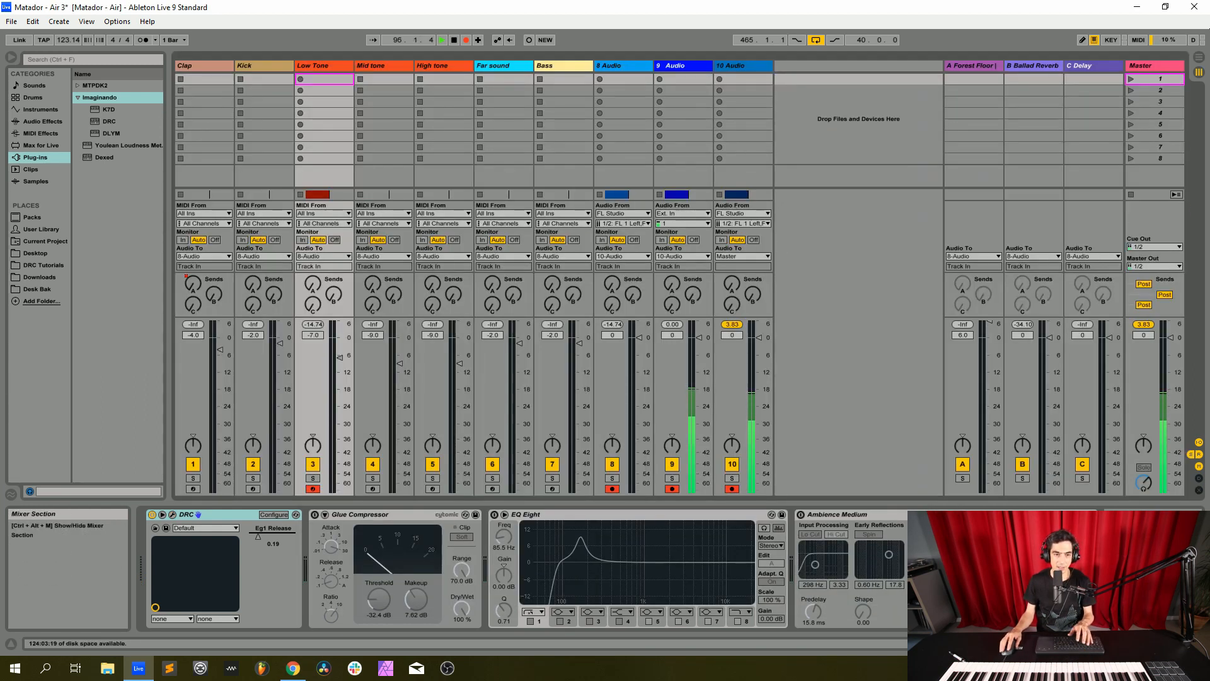
left_click_drag(313, 285, 333, 242)
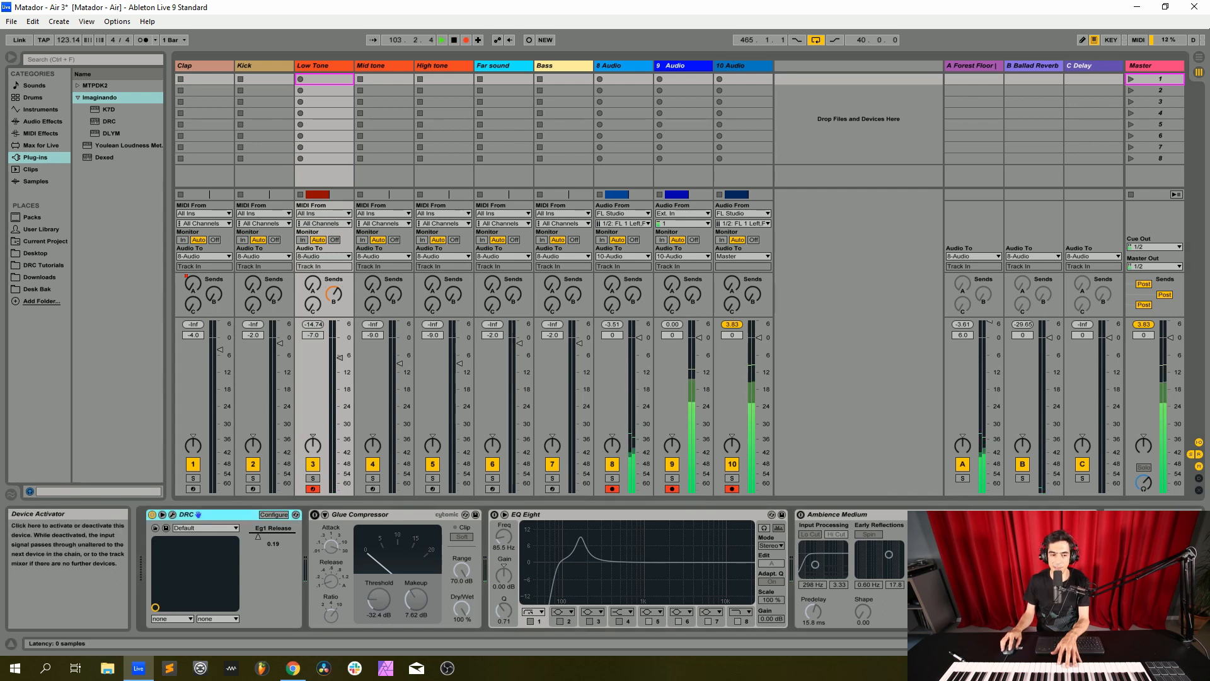
Enable the Glue Compressor, EQ Eight and Ambience Medium reverb on the Low Tone track
left_click(315, 514)
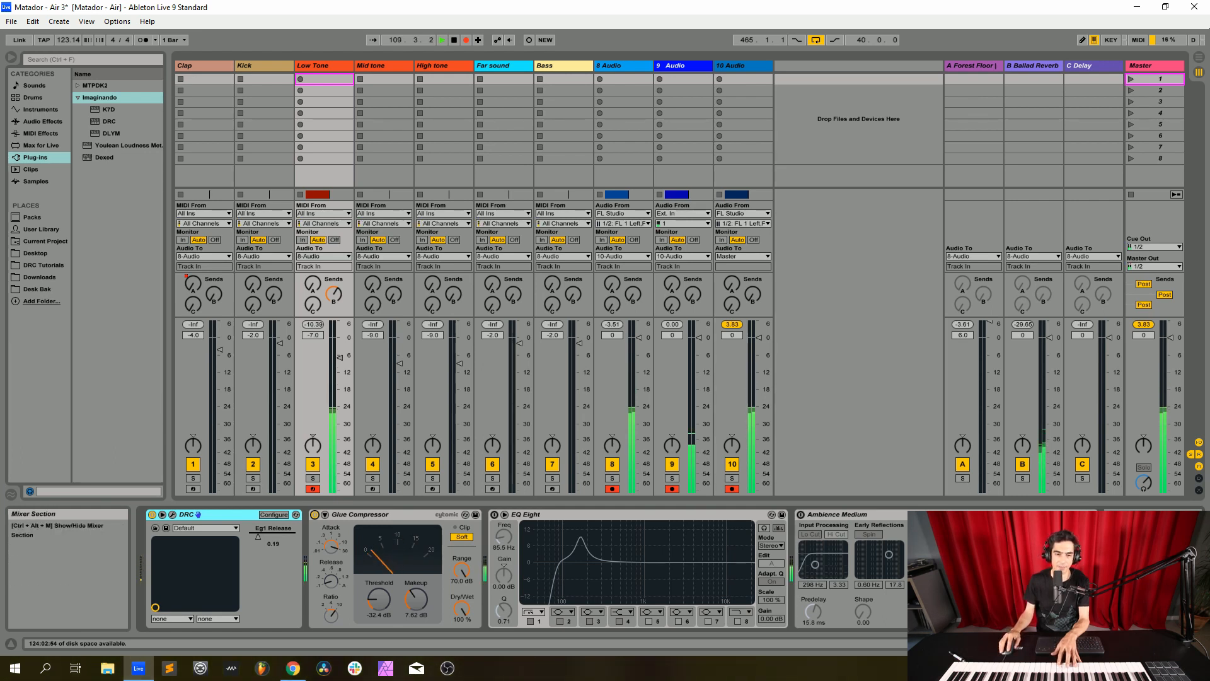
left_click(495, 515)
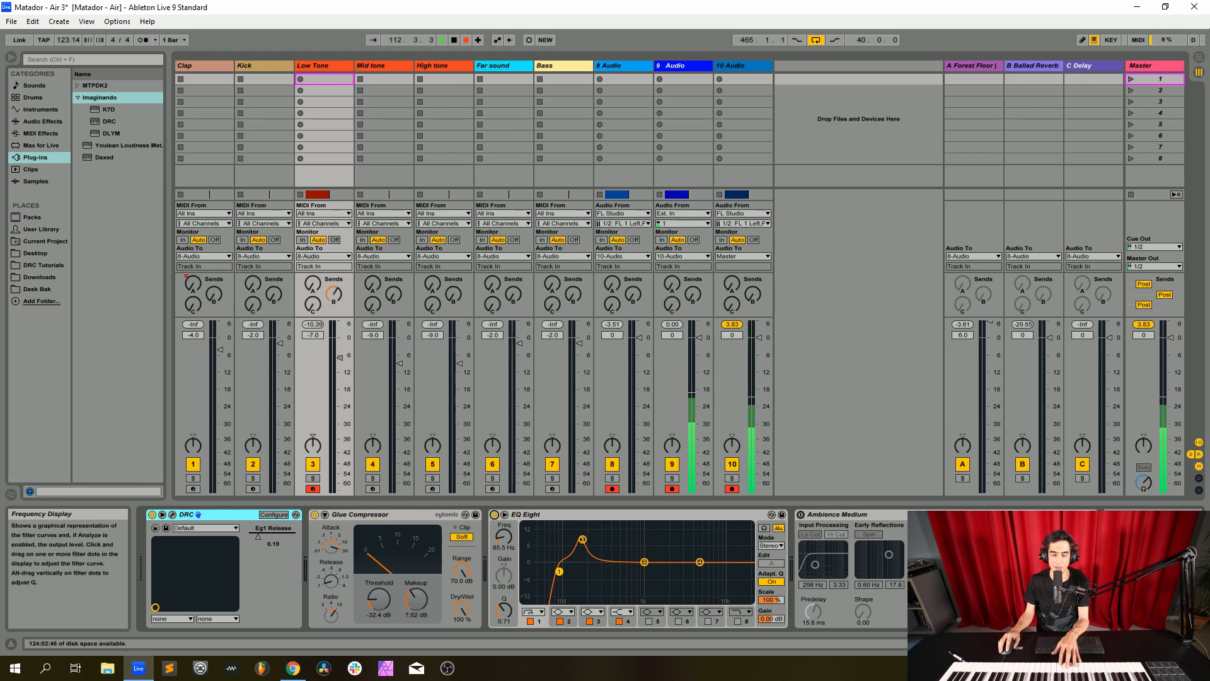
left_click(801, 515)
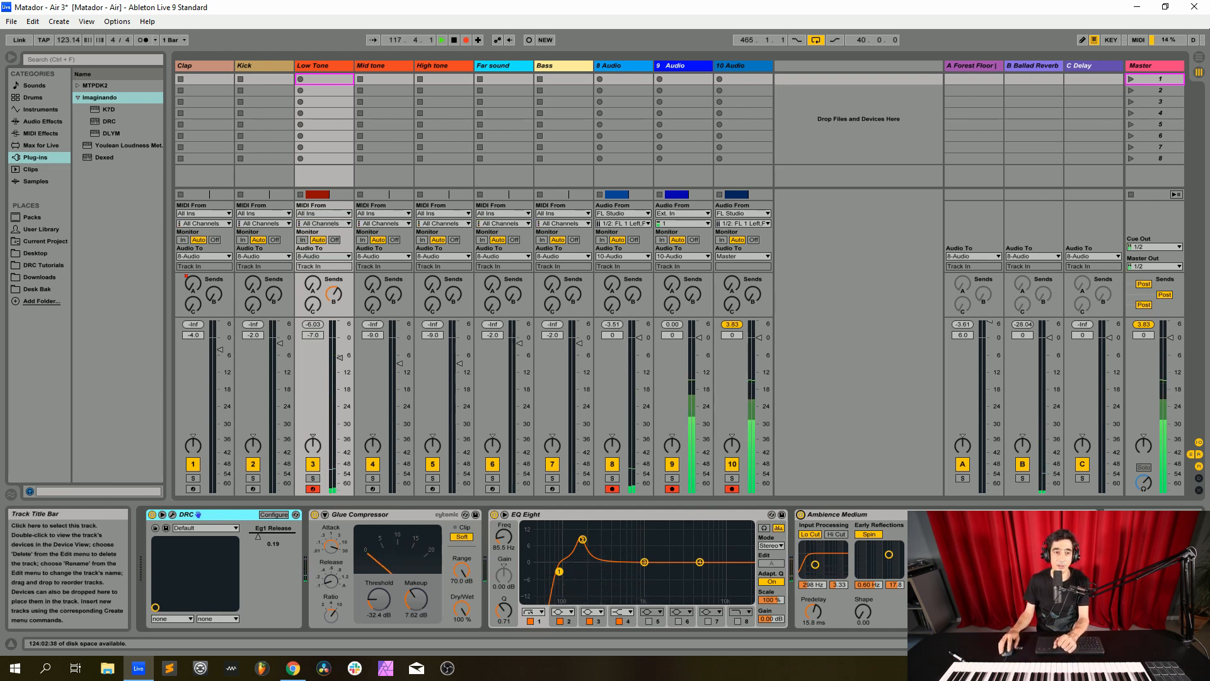
Copy the DRC device from the Low Tone track and paste it in place of the Mid tone track's DRC
right_click(219, 515)
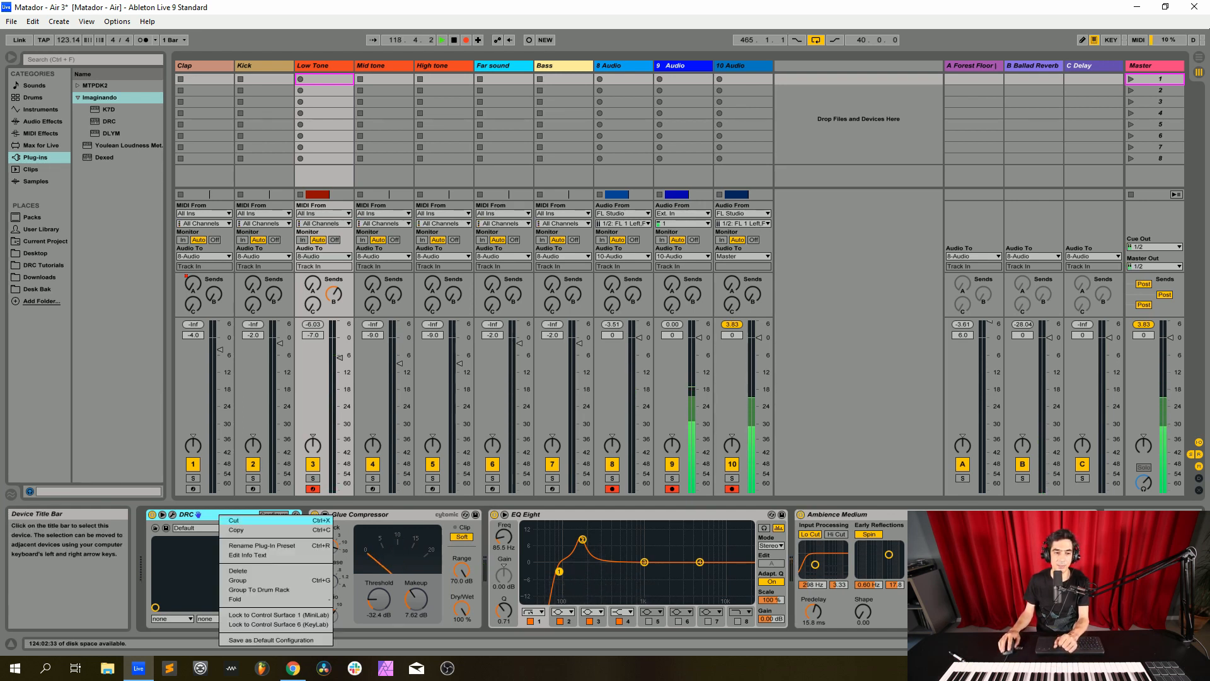
left_click(236, 530)
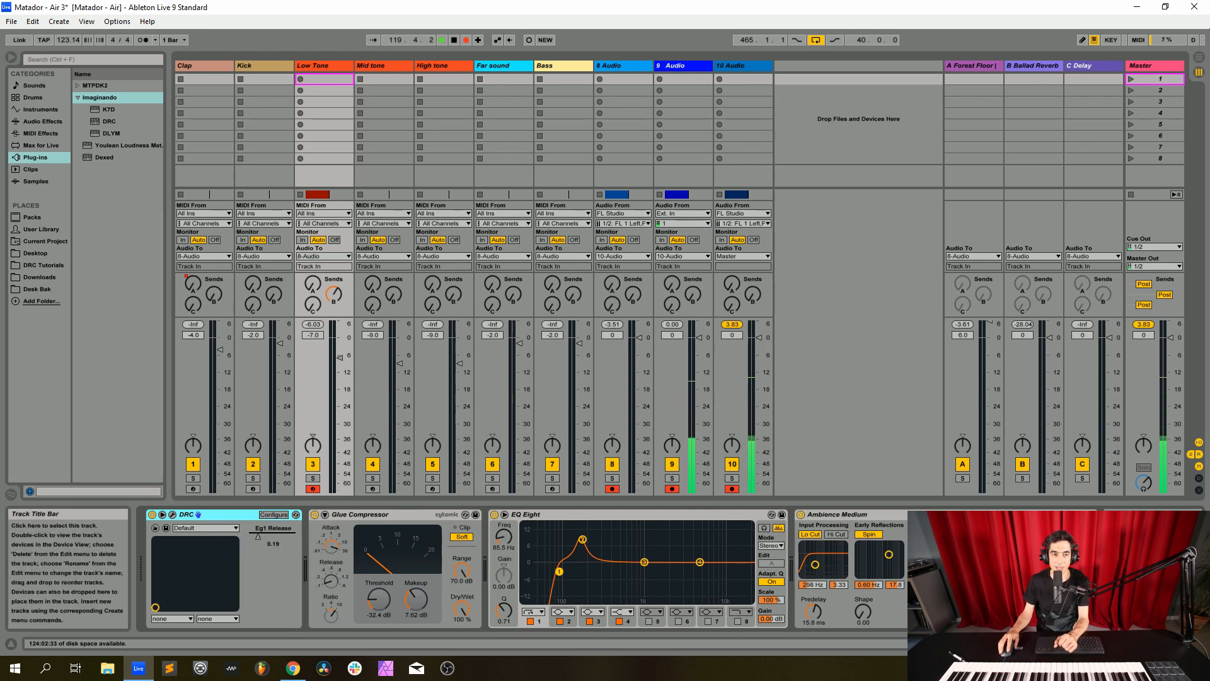
left_click(373, 66)
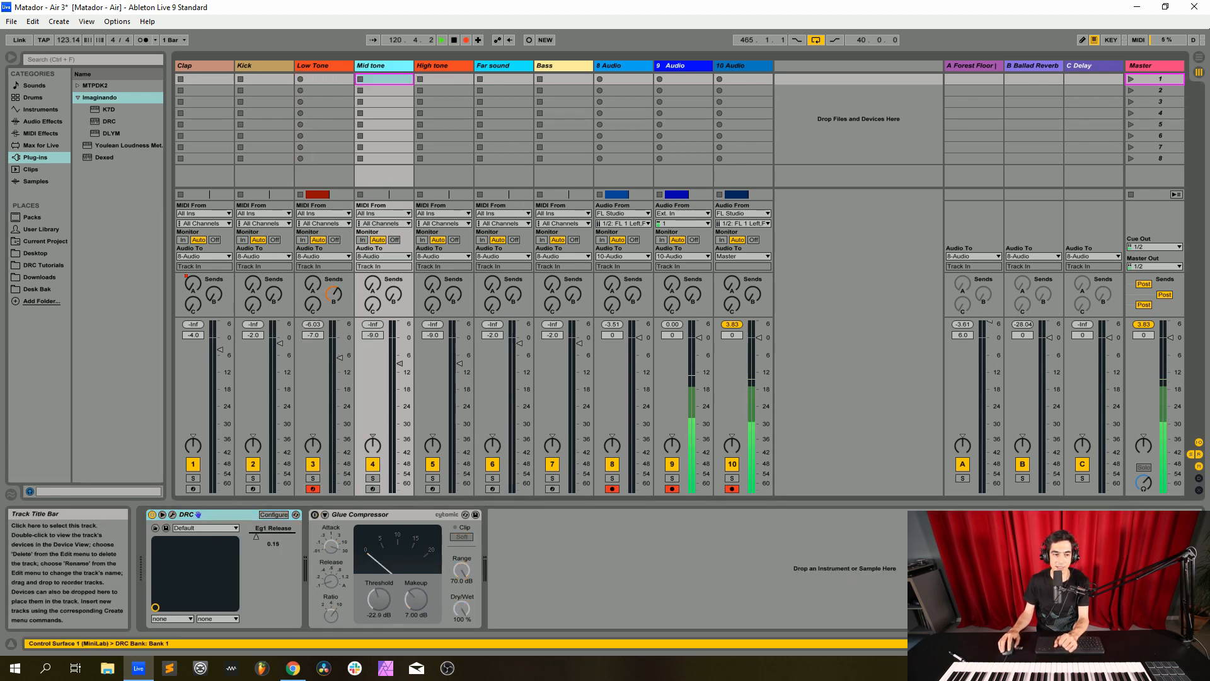
right_click(231, 512)
left_click(244, 537)
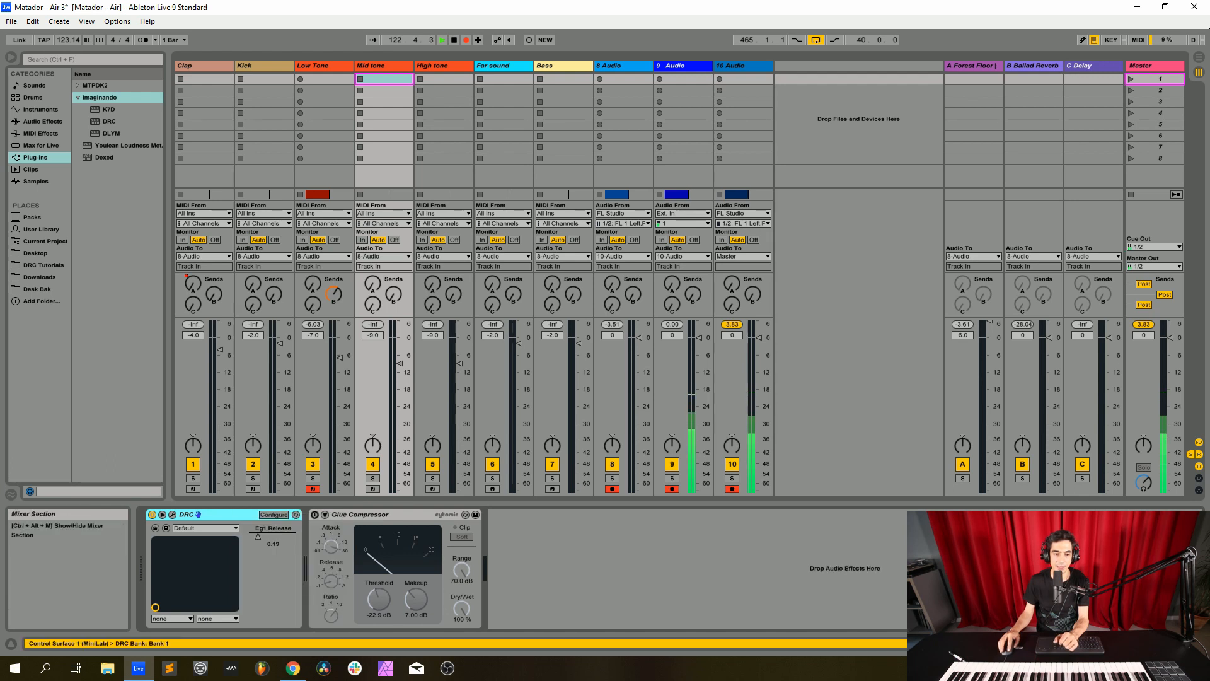
Arm the Mid tone track for recording and open its DRC synth window
left_click(373, 488)
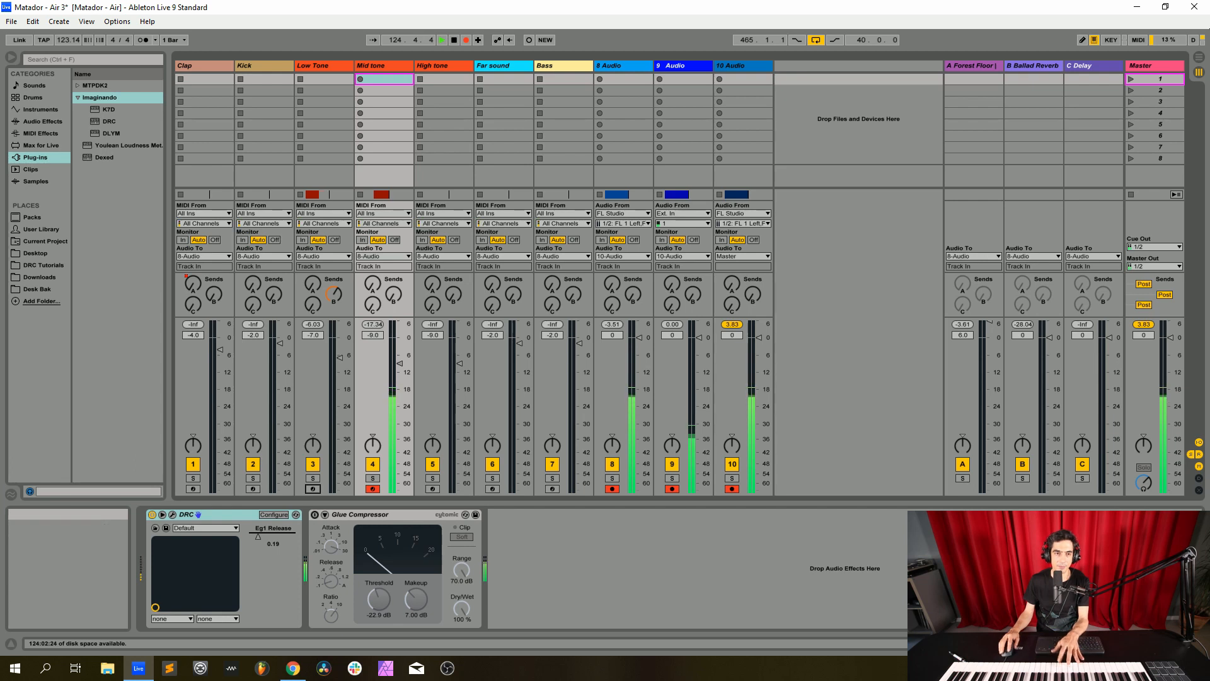
left_click(383, 65)
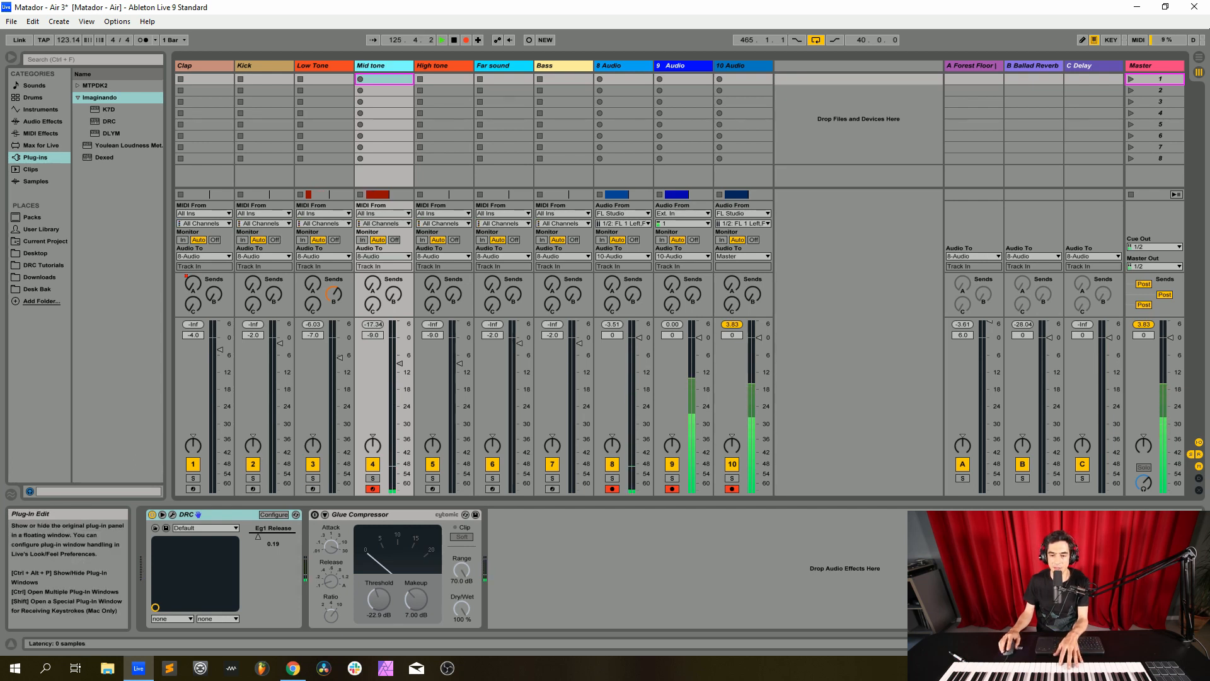
left_click(172, 514)
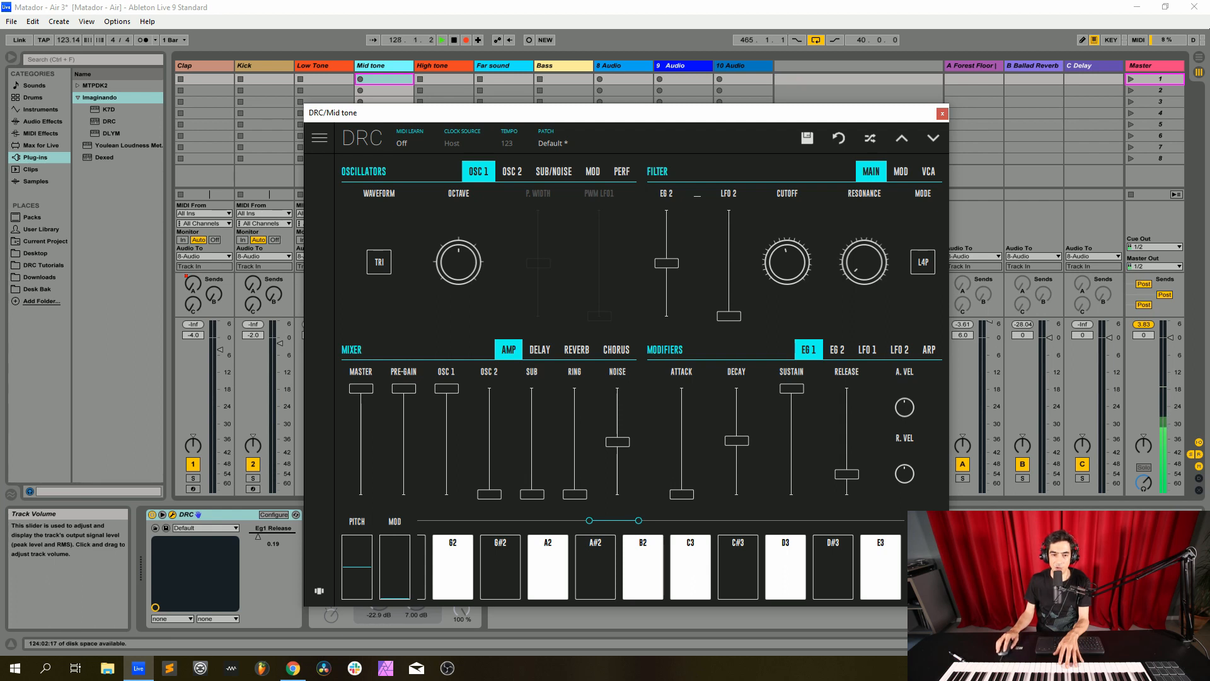
Bring Noise down to zero in the Mid tone synth's mixer, raise Ring to about 70% of its range, and lower the filter cutoff
left_click_drag(618, 442, 617, 496)
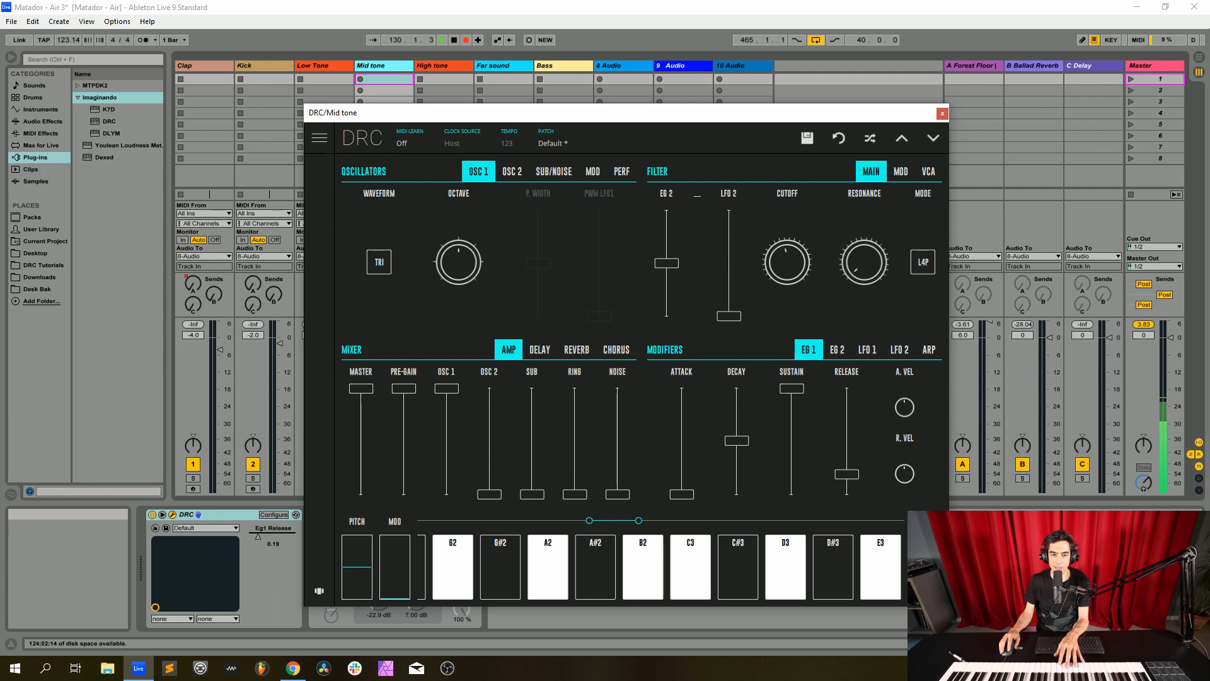
left_click_drag(575, 494, 575, 421)
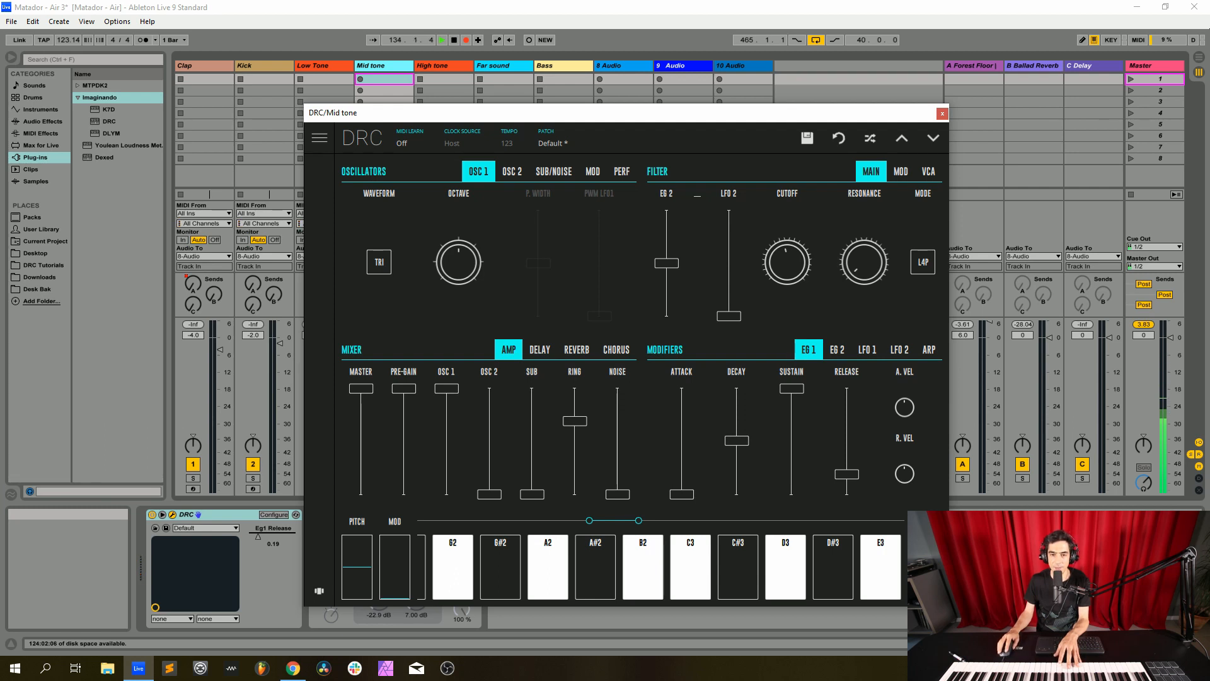
left_click_drag(787, 262, 788, 276)
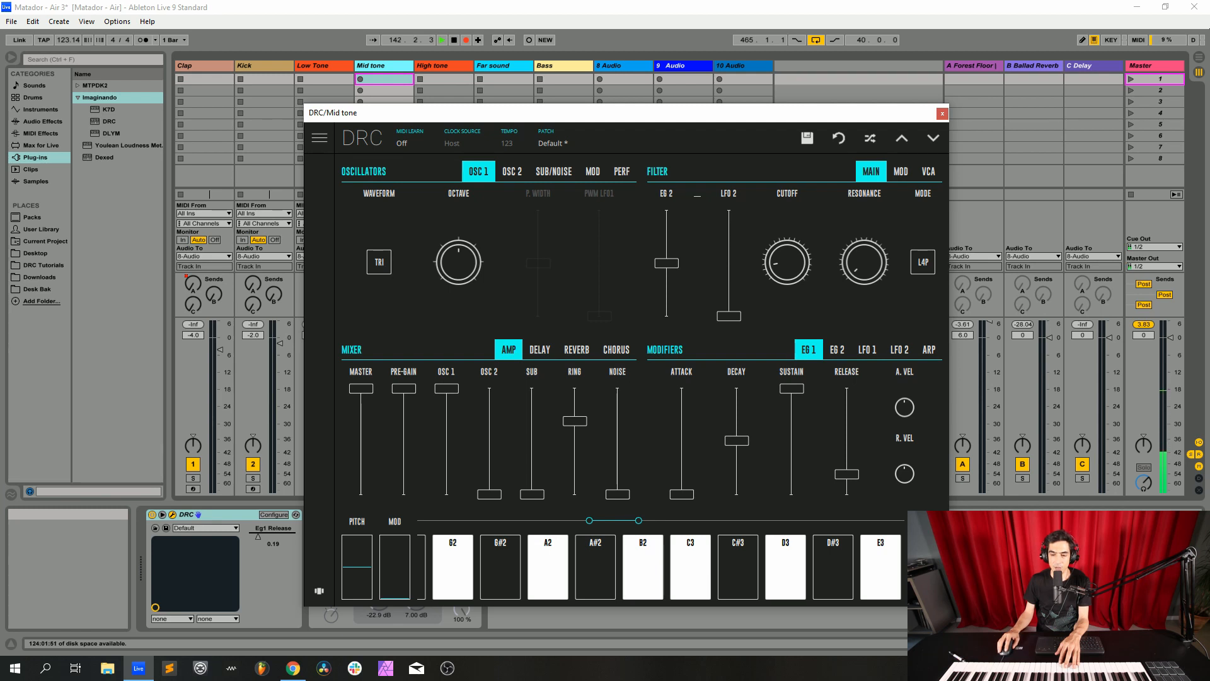
Shorten the EG 1 envelope by lowering decay to about a fifth and sustain to about a third of their ranges, with release slightly lower
left_click_drag(736, 440, 736, 472)
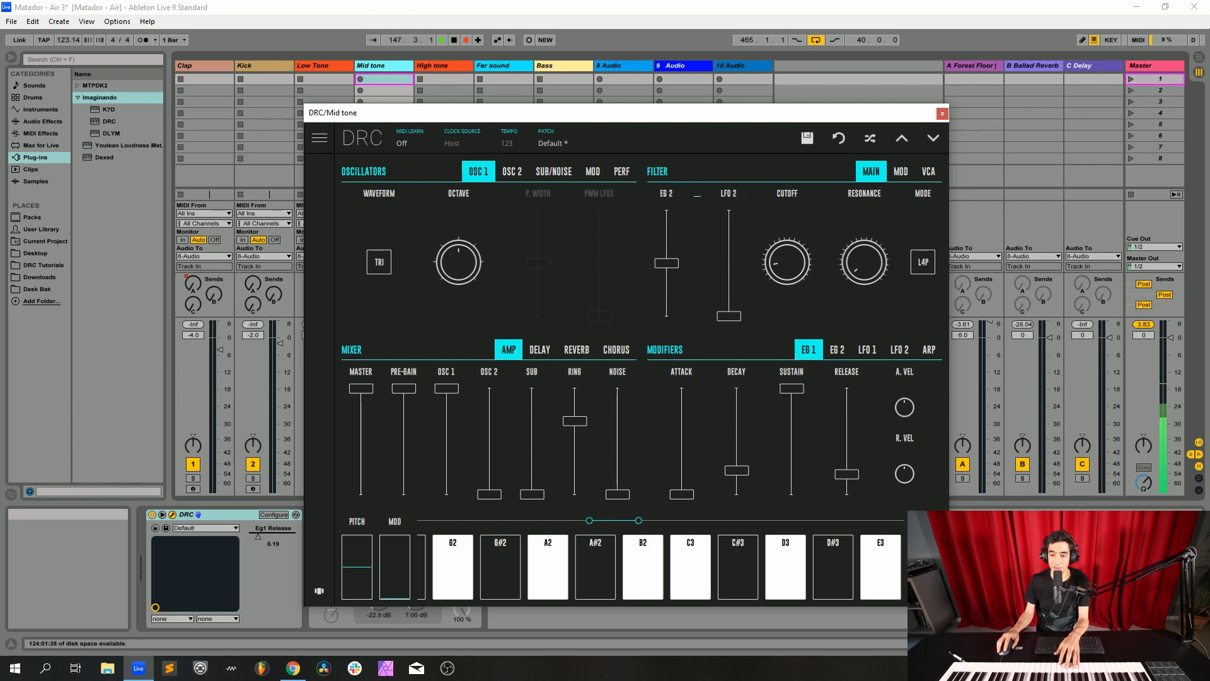
left_click_drag(791, 389, 792, 461)
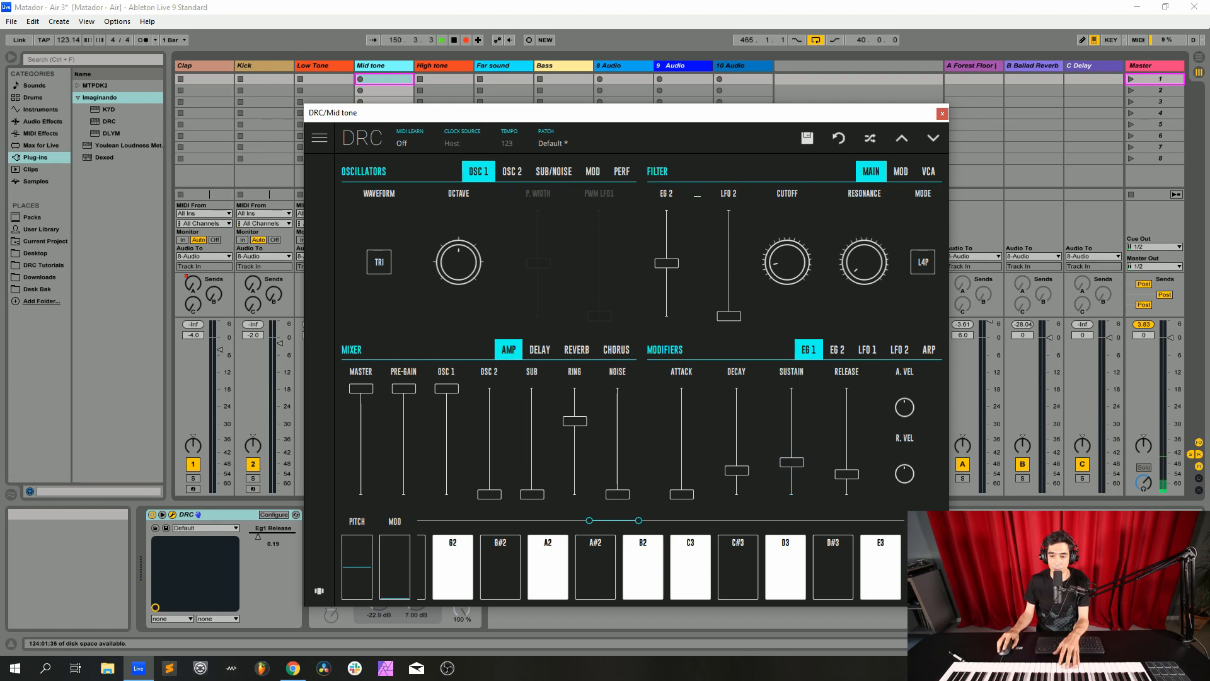
left_click_drag(846, 473, 847, 478)
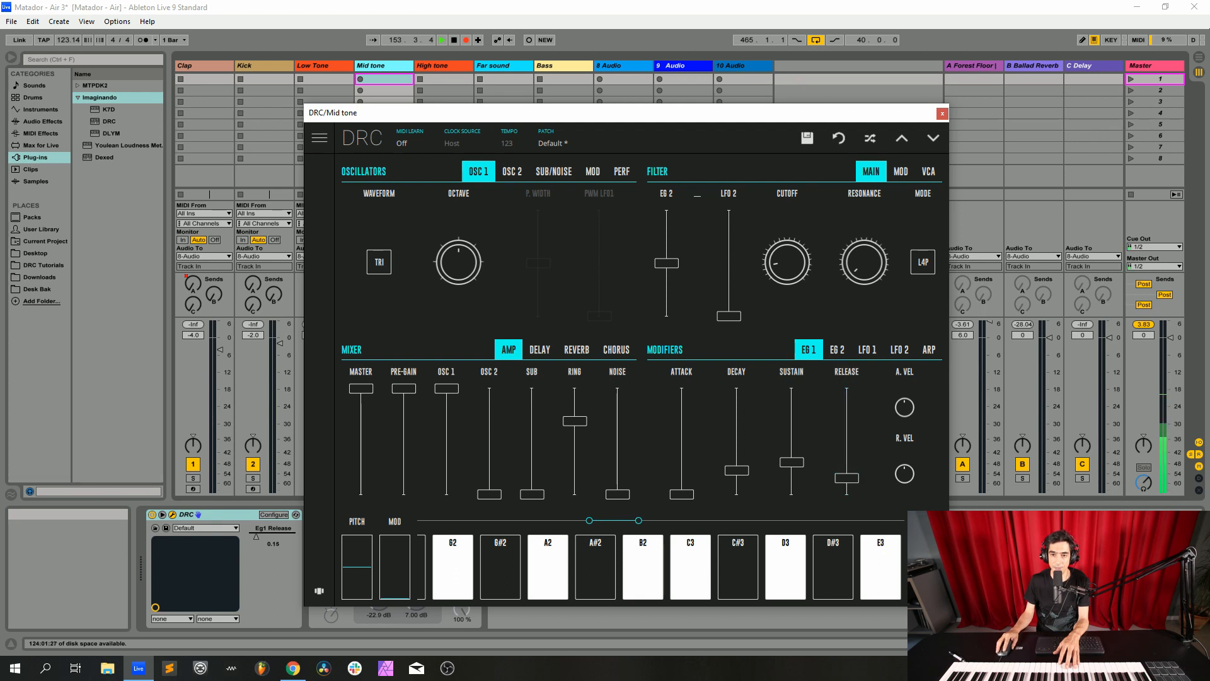
Set the EG 2 envelope's decay to 0.220 and raise its release to just over a quarter of its range
left_click(837, 350)
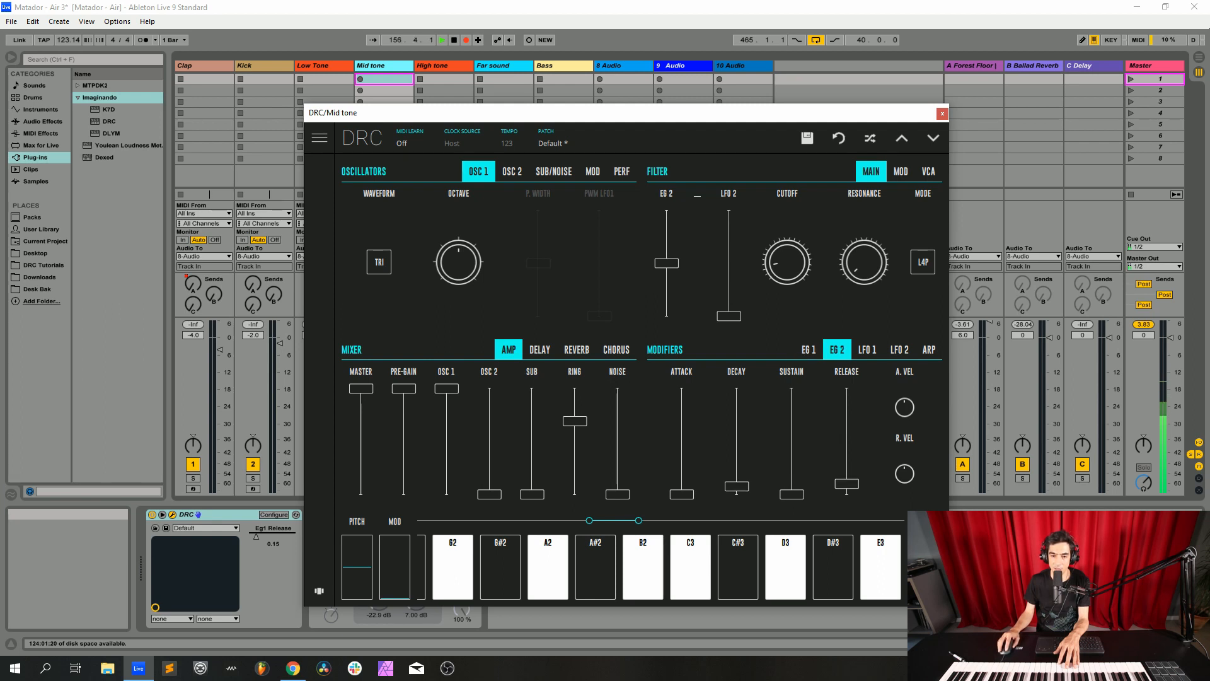
left_click_drag(737, 486, 736, 471)
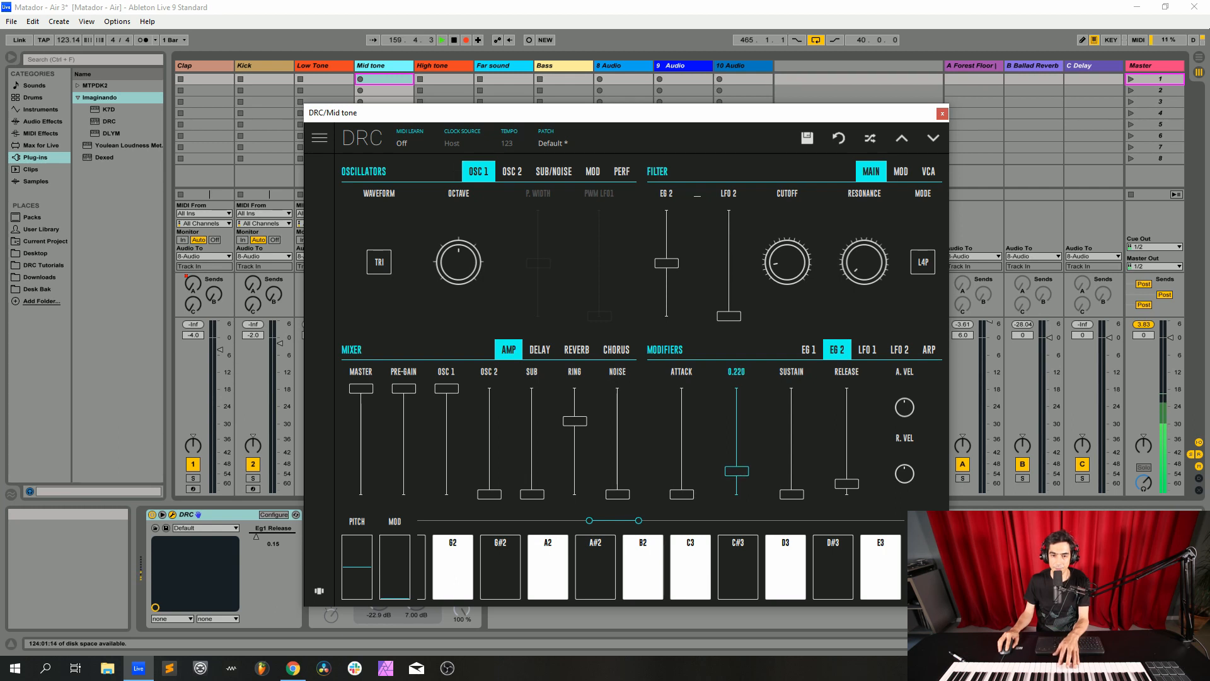
left_click(736, 471)
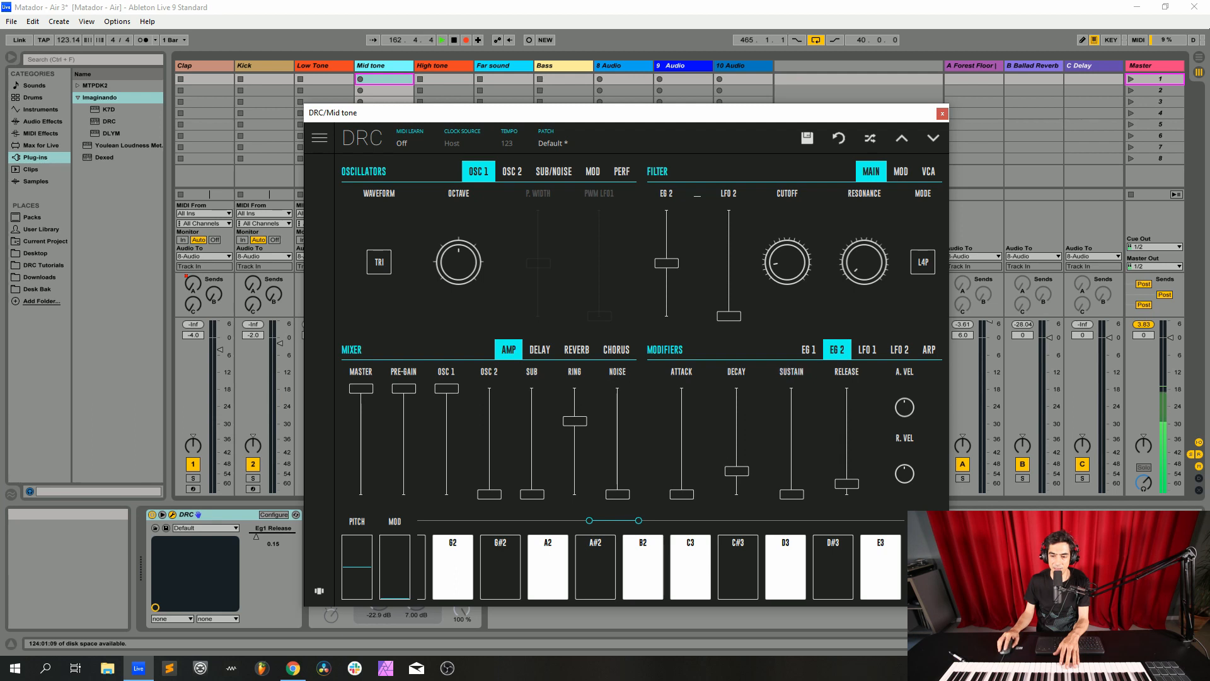
left_click_drag(846, 483, 846, 465)
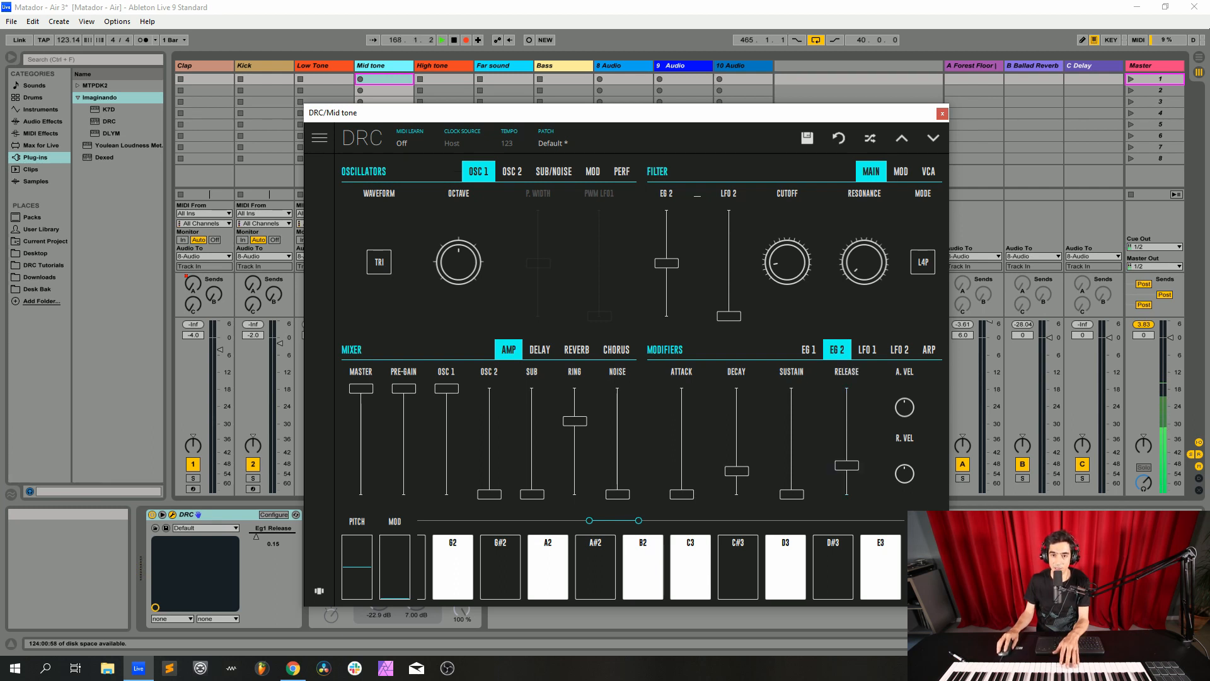
Raise the filter's keyboard modulation to about three quarters, and set velocity slightly above centre for both the filter modulation and the VCA
left_click(901, 171)
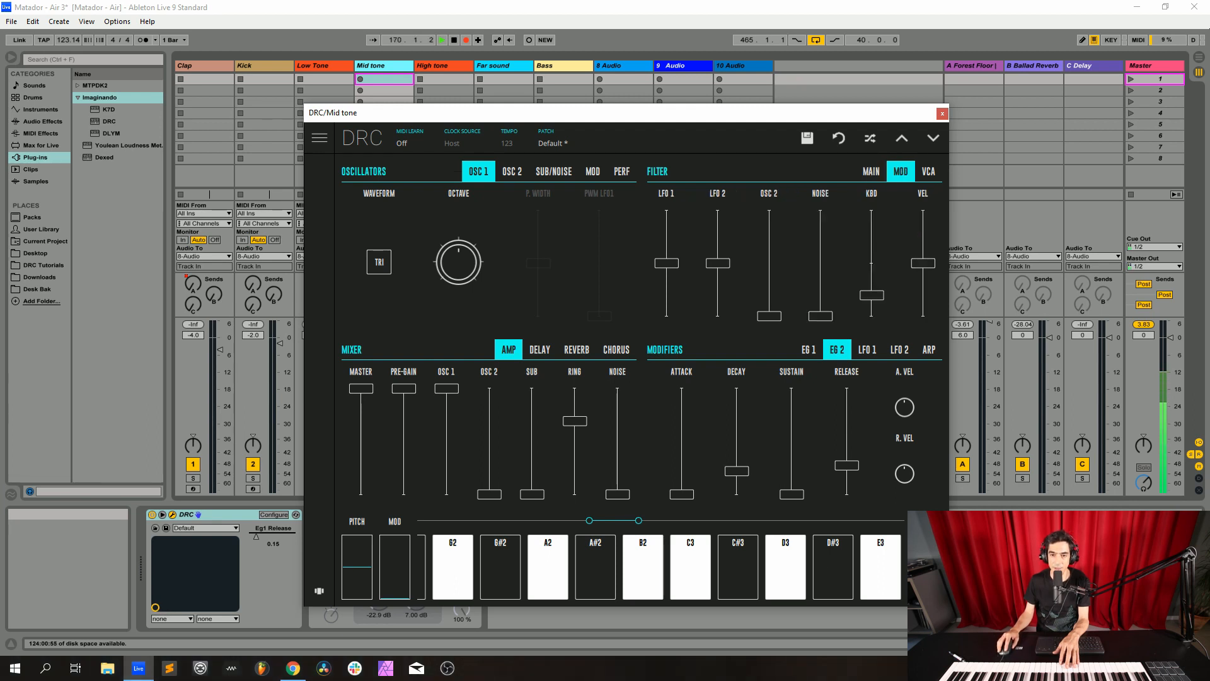
left_click_drag(872, 295, 872, 235)
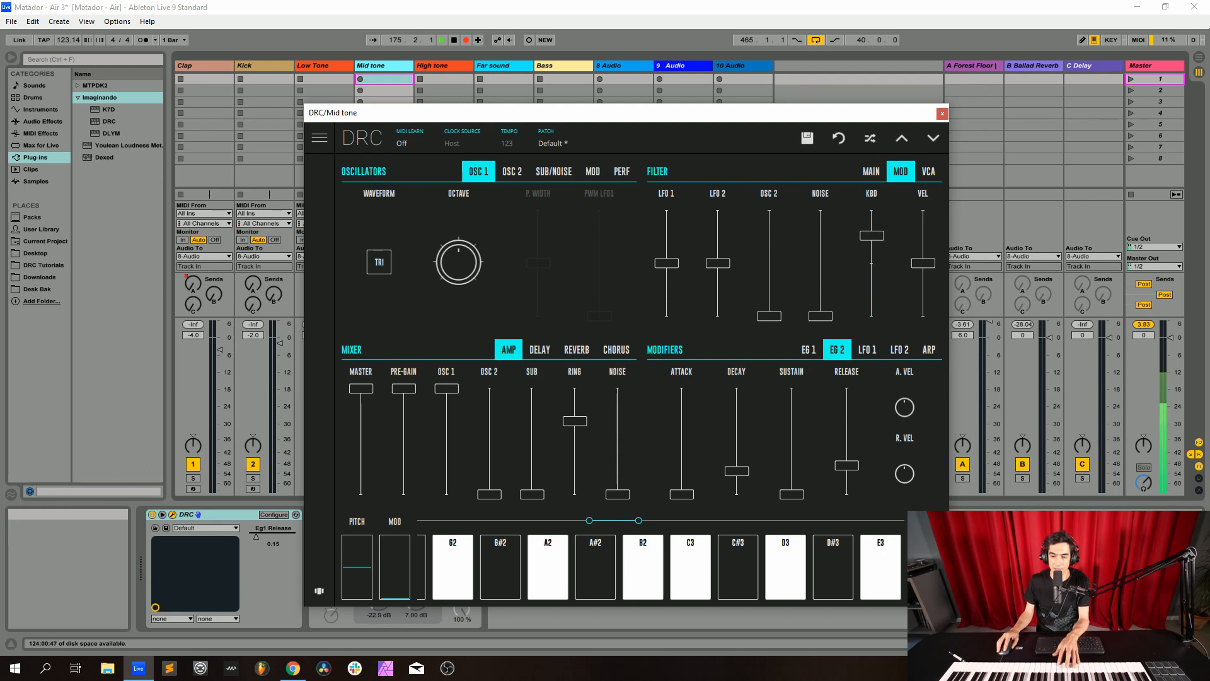
left_click_drag(923, 263, 923, 256)
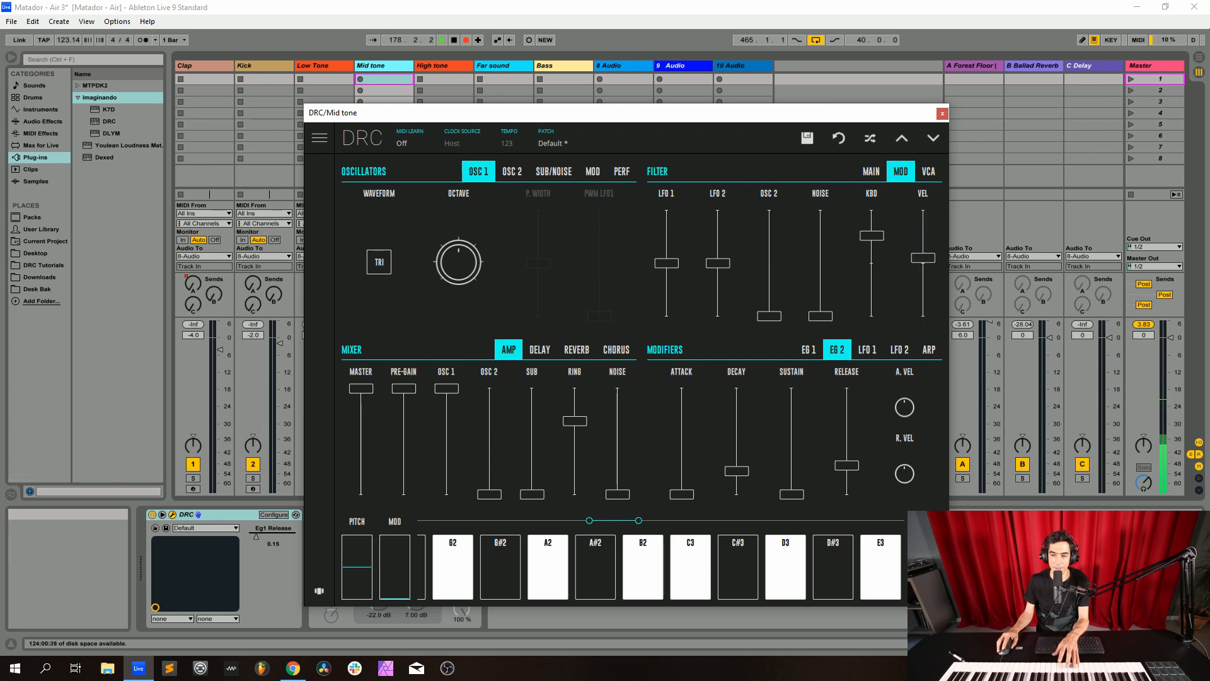
left_click(928, 172)
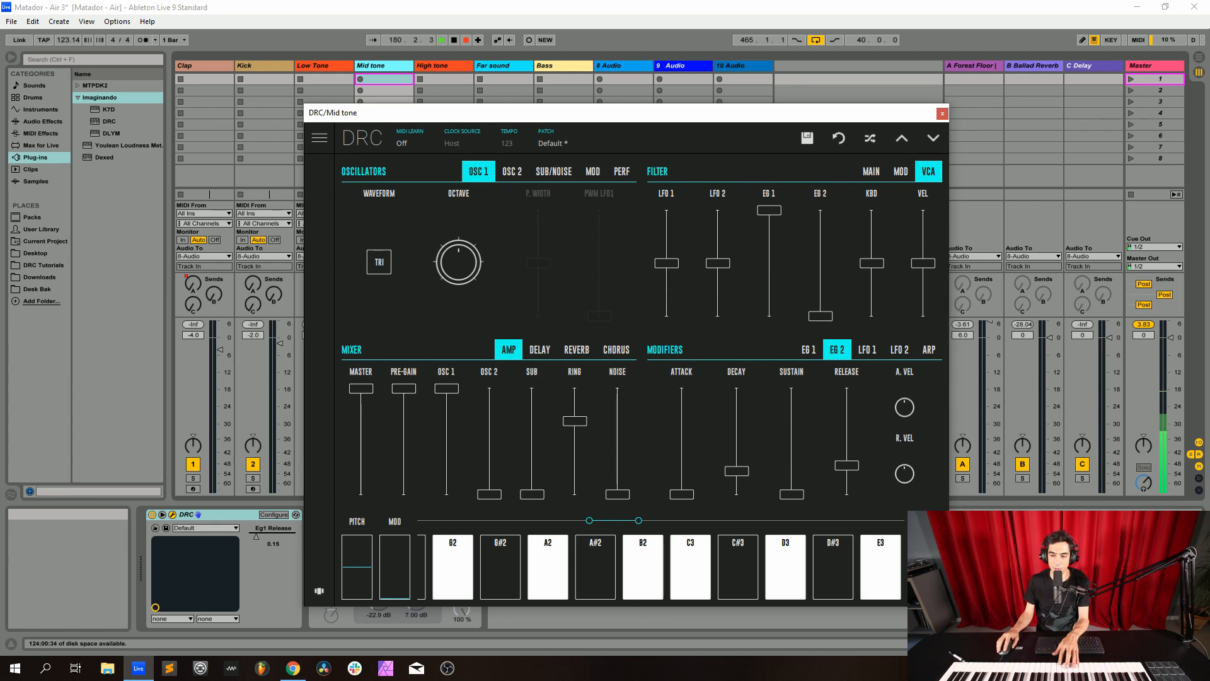
left_click_drag(922, 263, 922, 256)
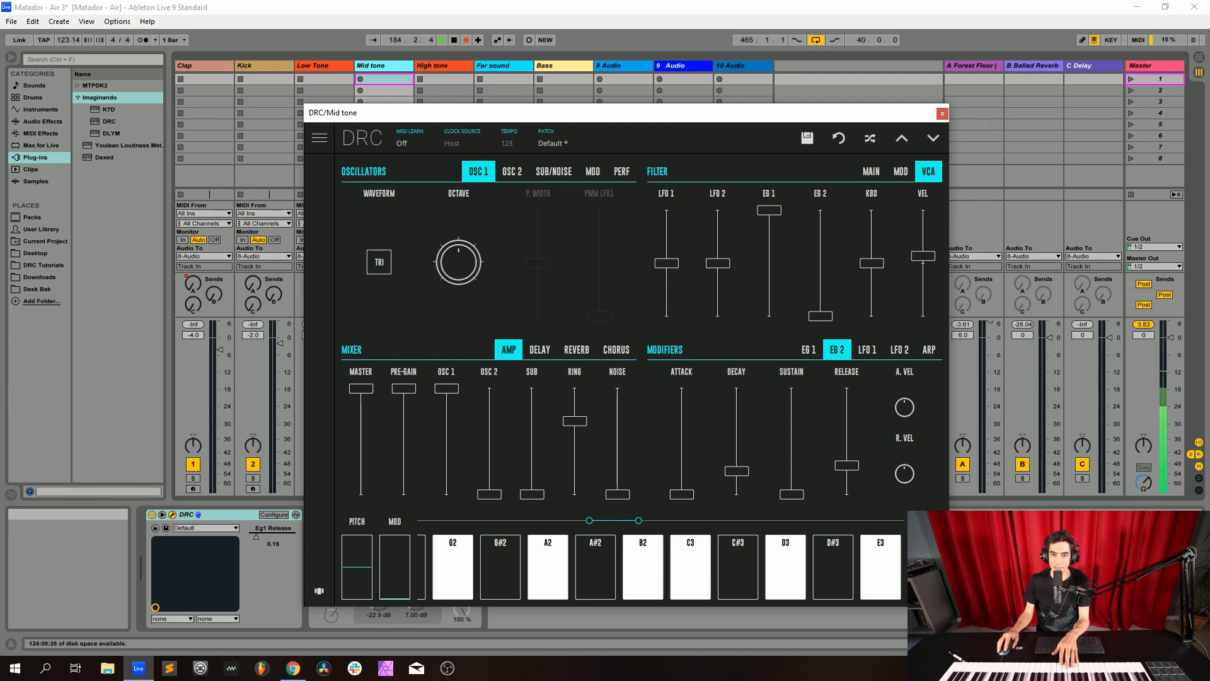
Move the synth window off the mixer, raise the Mid tone track's send B to the Ballad Reverb, and enable its Glue Compressor
left_click(684, 139)
left_click_drag(730, 112, 940, 95)
left_click(895, 120)
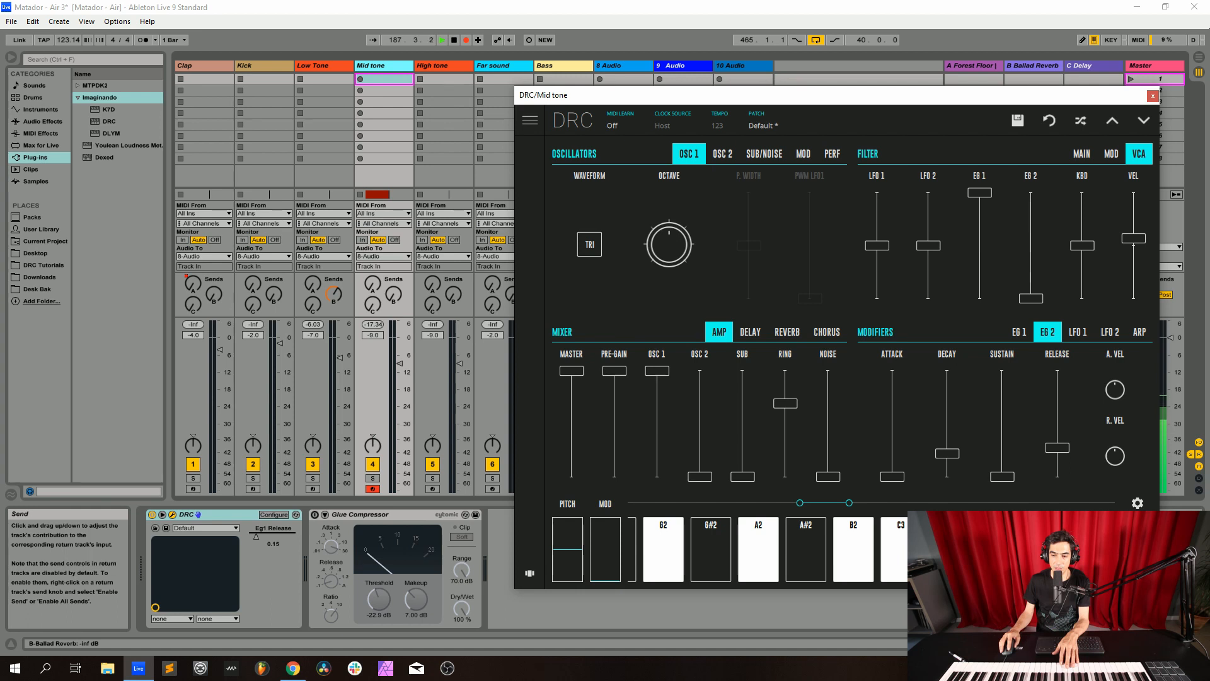
left_click_drag(393, 294, 393, 248)
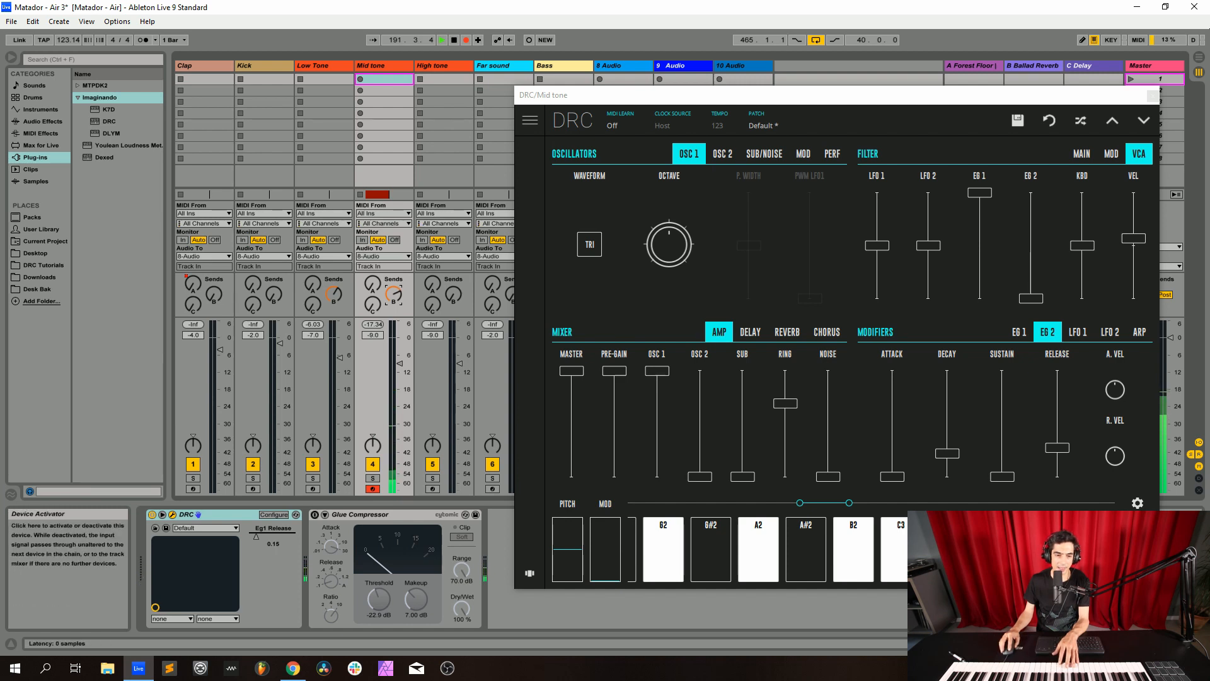
left_click(314, 514)
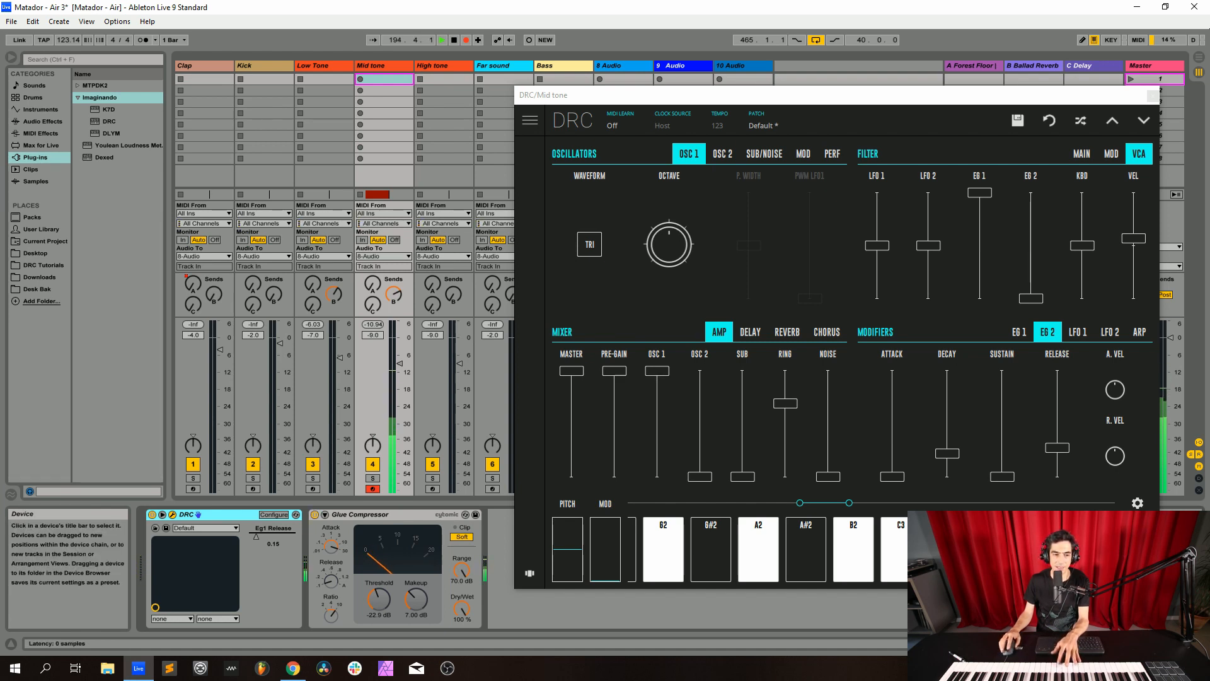
Copy the DRC device from the Mid tone track and paste it in place of the High tone track's DRC
right_click(221, 514)
left_click(240, 529)
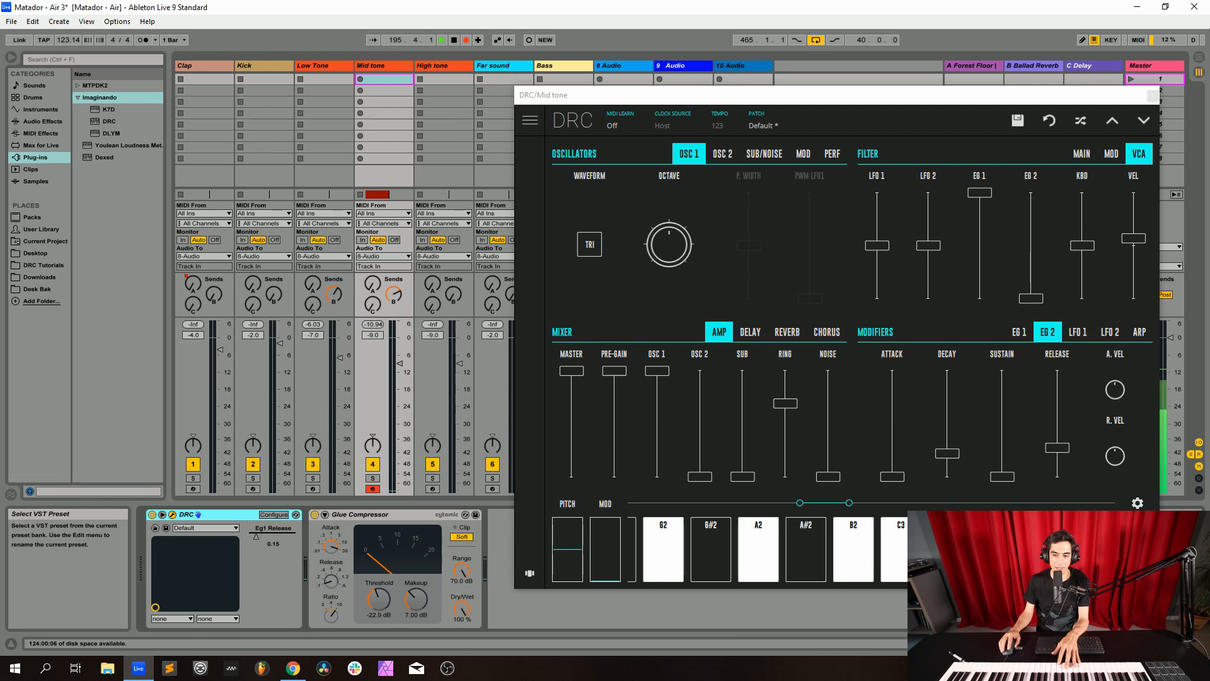
left_click(1153, 96)
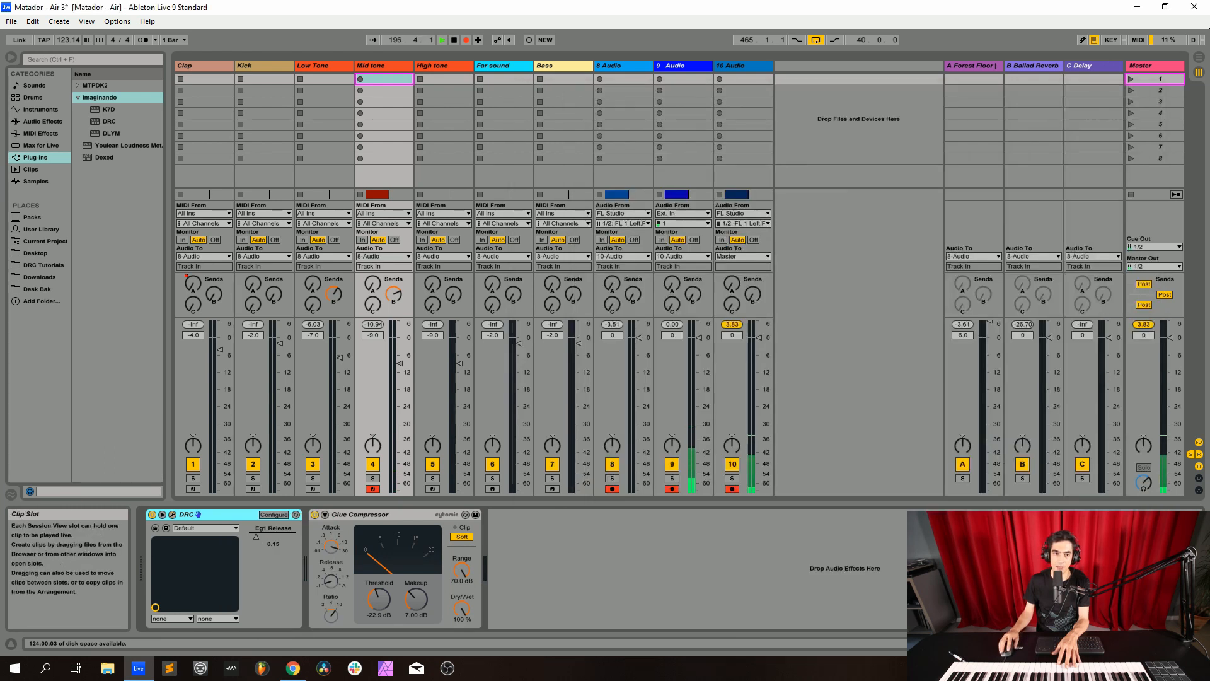
left_click(438, 65)
right_click(213, 515)
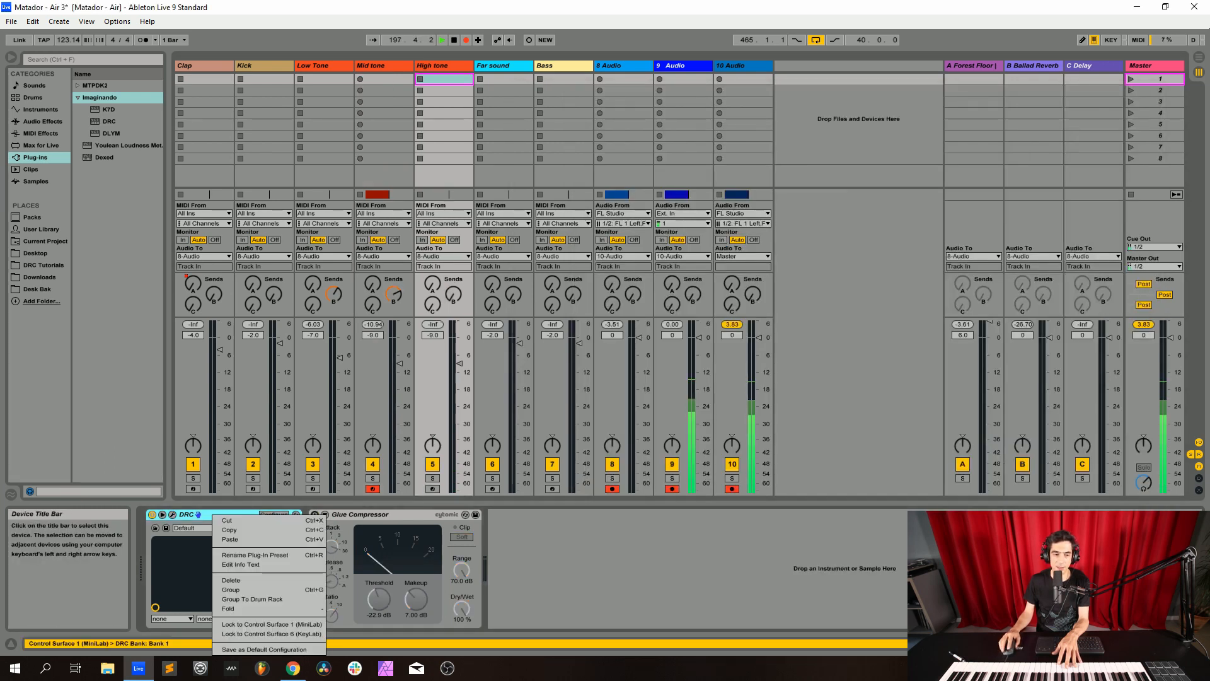
left_click(230, 539)
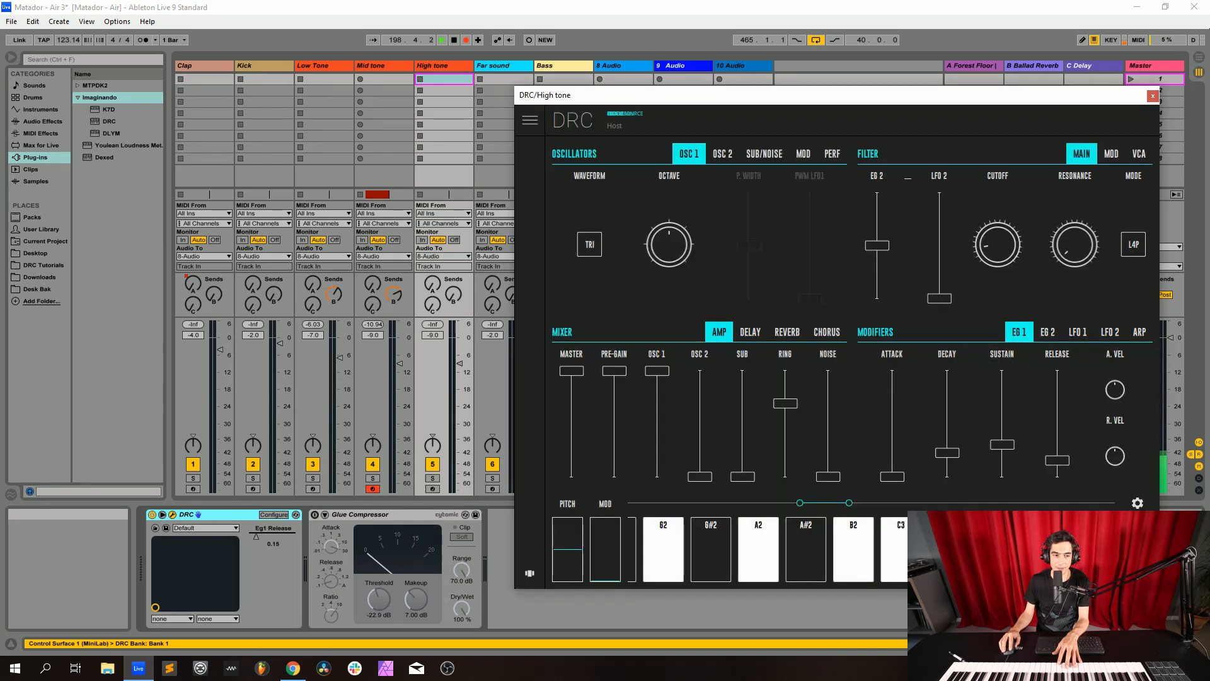
Set the High tone synth's filter mode to L2P, lower the cutoff, and reduce the EG 2 filter amount to below centre
left_click_drag(693, 95, 448, 72)
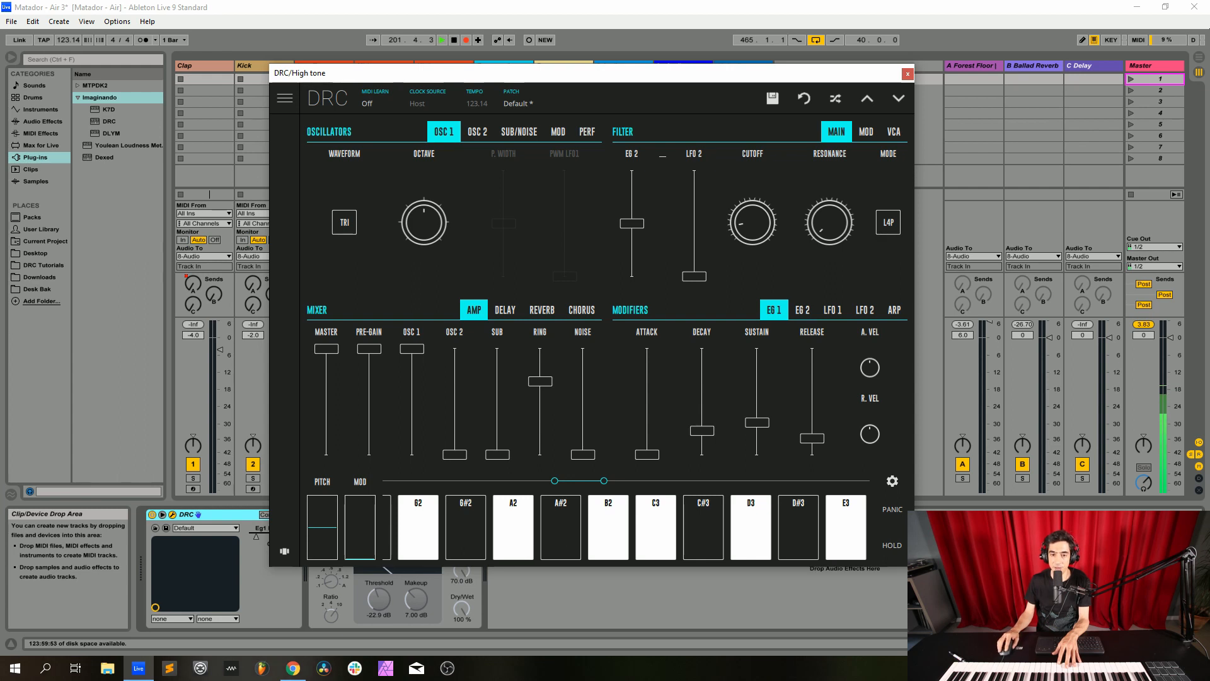
left_click(888, 223)
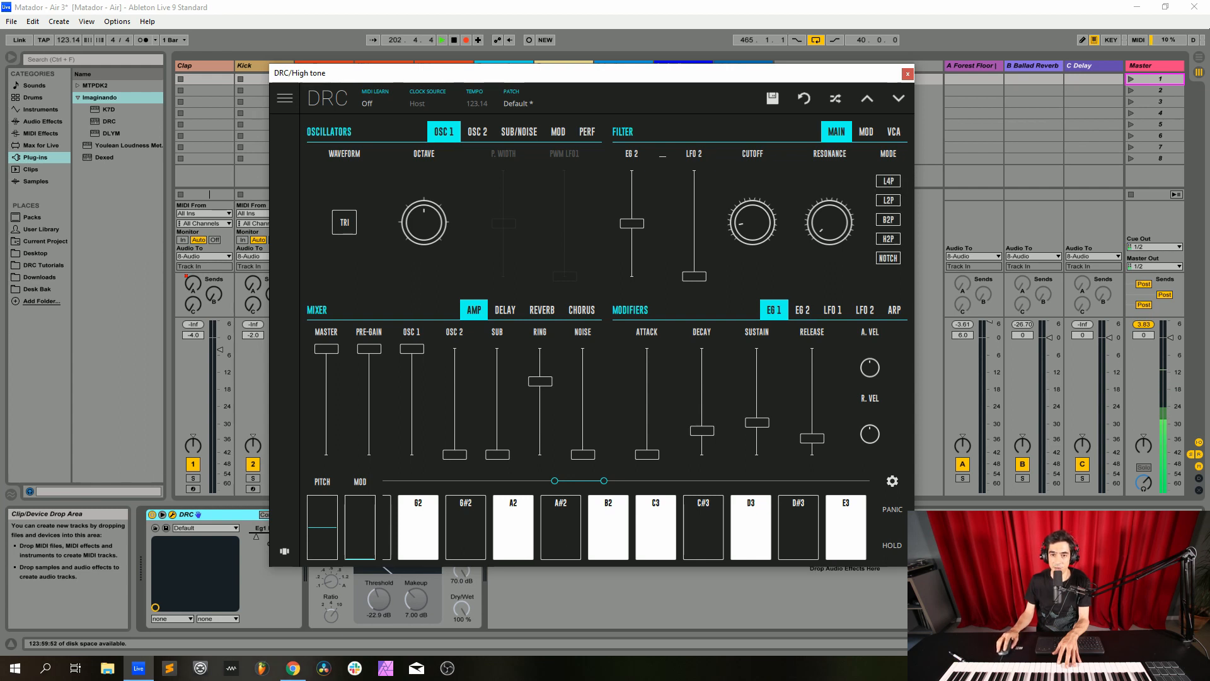
left_click(888, 200)
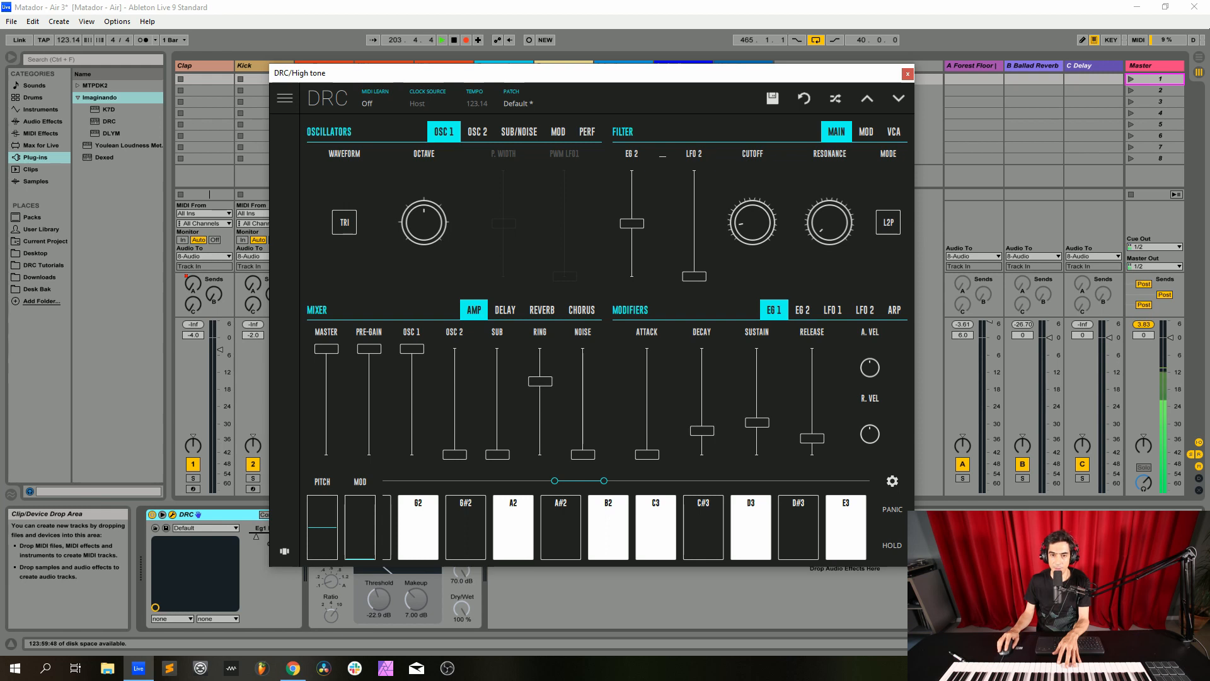
left_click_drag(752, 222, 752, 243)
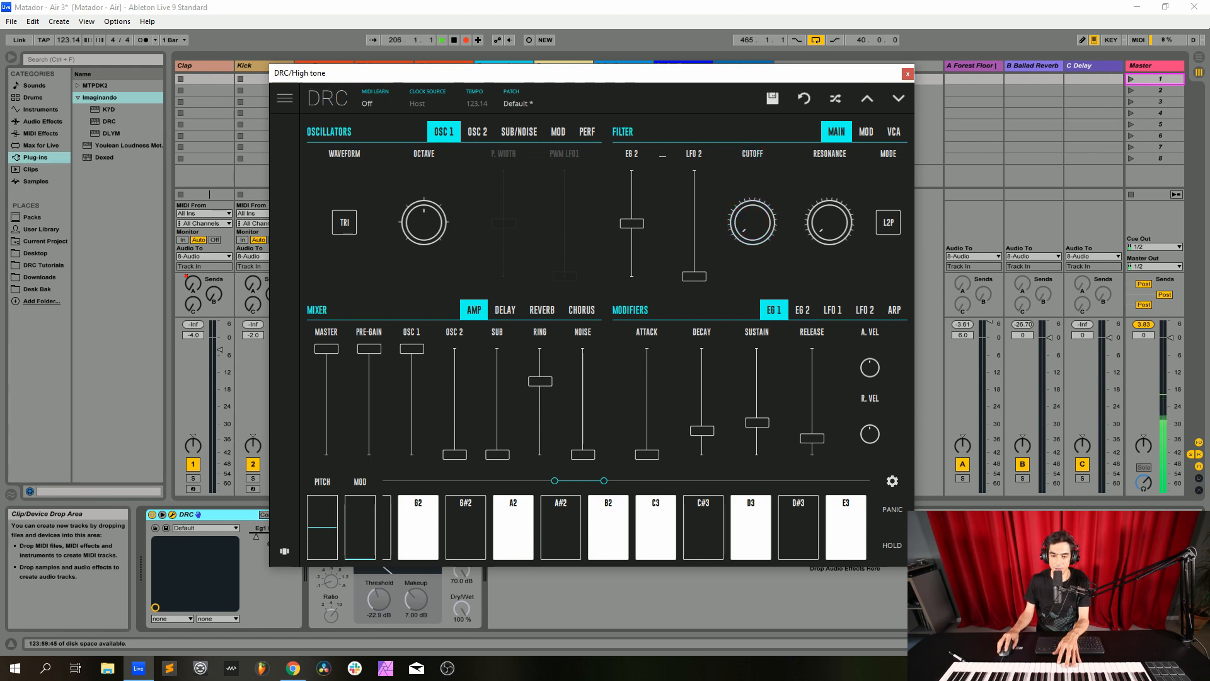
left_click_drag(631, 224, 631, 247)
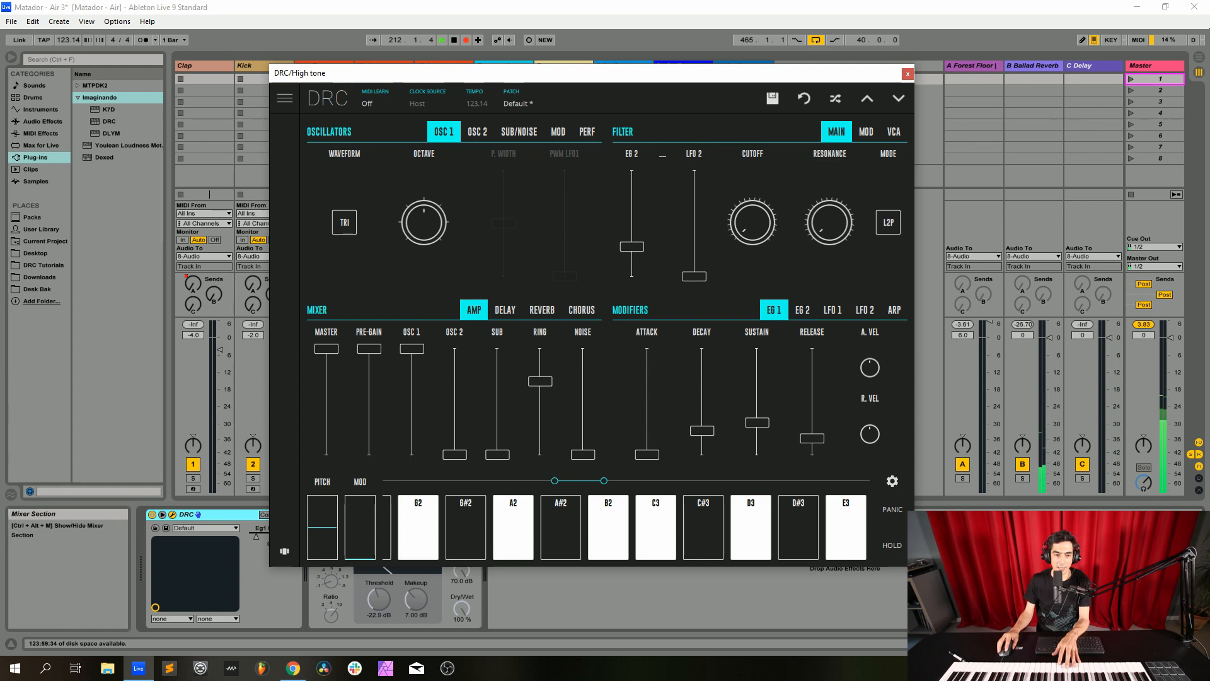
Move the synth window clear of the tone tracks, disarm Mid tone and arm High tone for recording
left_click_drag(495, 77, 760, 90)
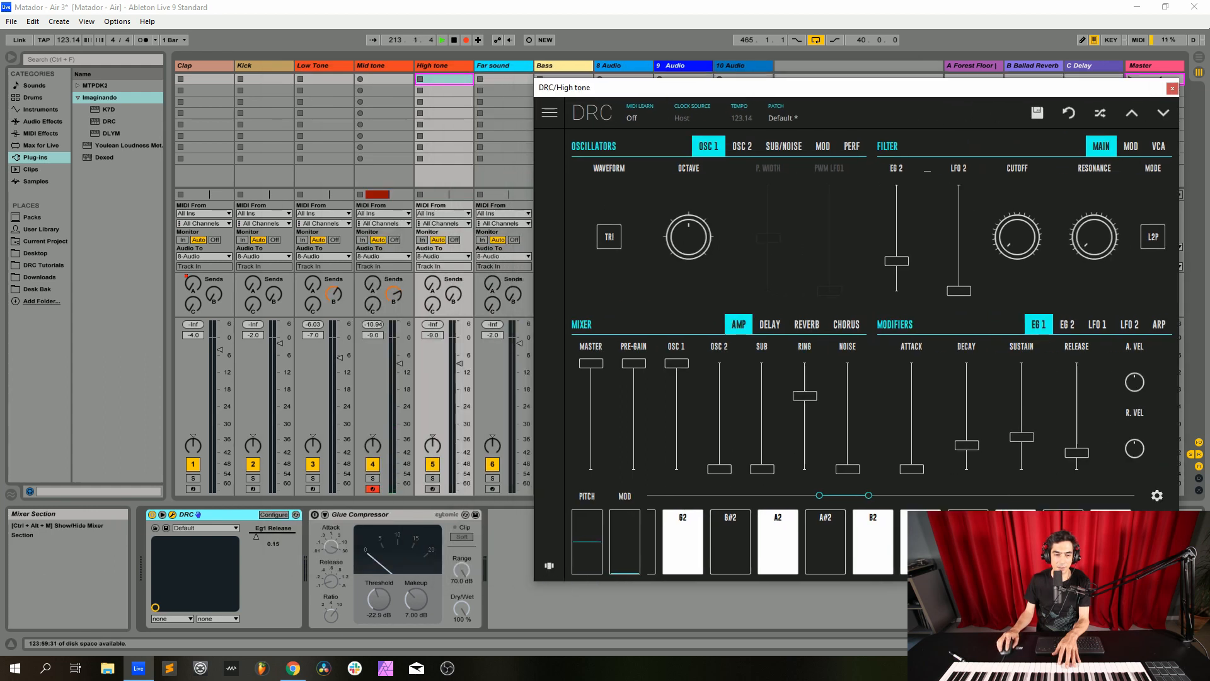
left_click(373, 488)
left_click(432, 488)
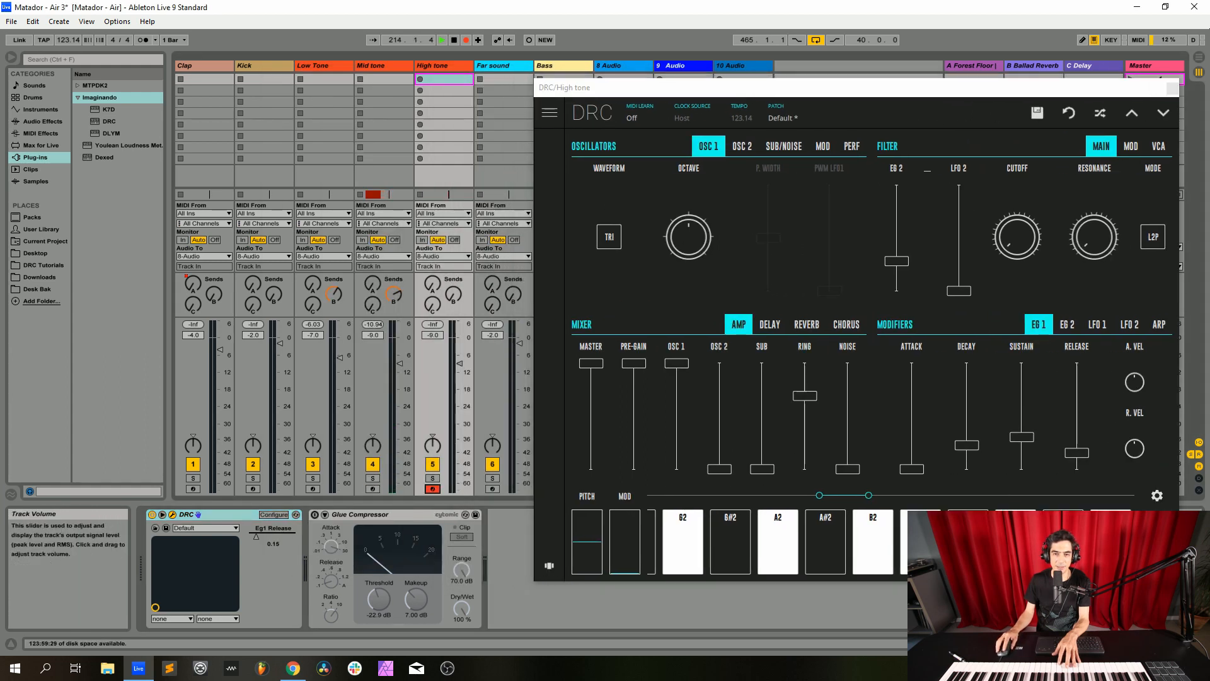
left_click_drag(769, 94, 738, 83)
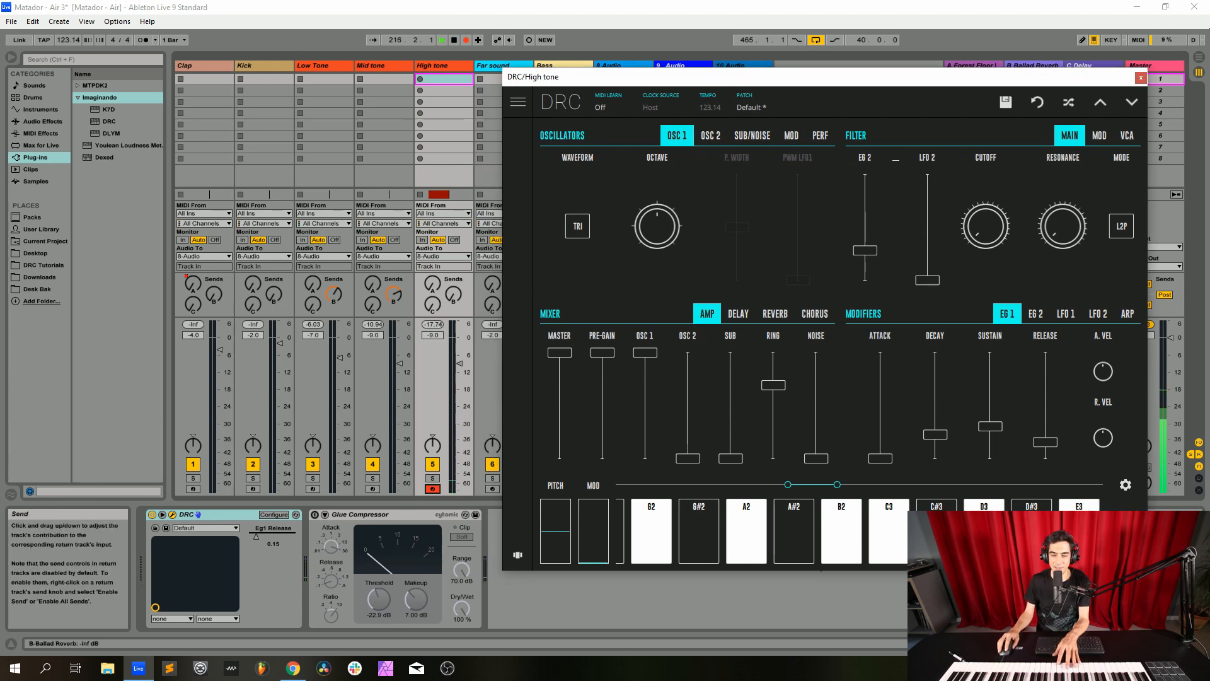
Raise the High tone track's sends A and B to the return reverbs and enable its Glue Compressor
left_click_drag(453, 293, 453, 296)
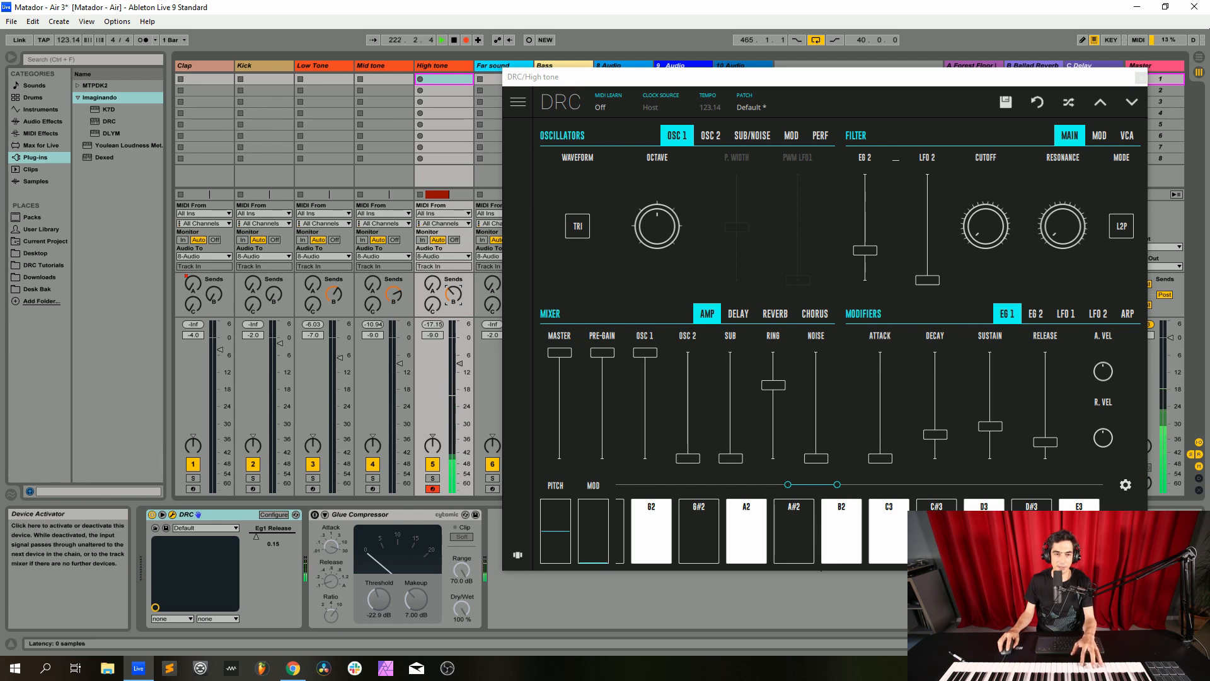
left_click(314, 514)
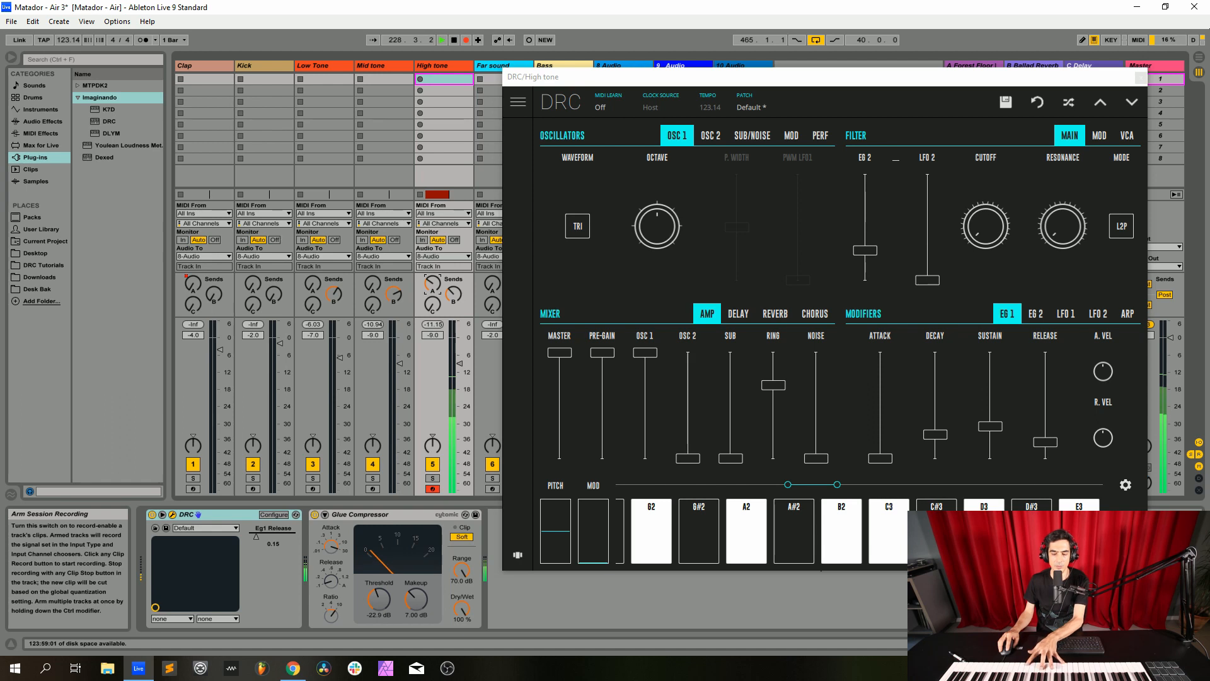
Switch record arming from High tone to Mid tone to play it, and on to Low Tone, leaving Mid tone disarmed
left_click(433, 489)
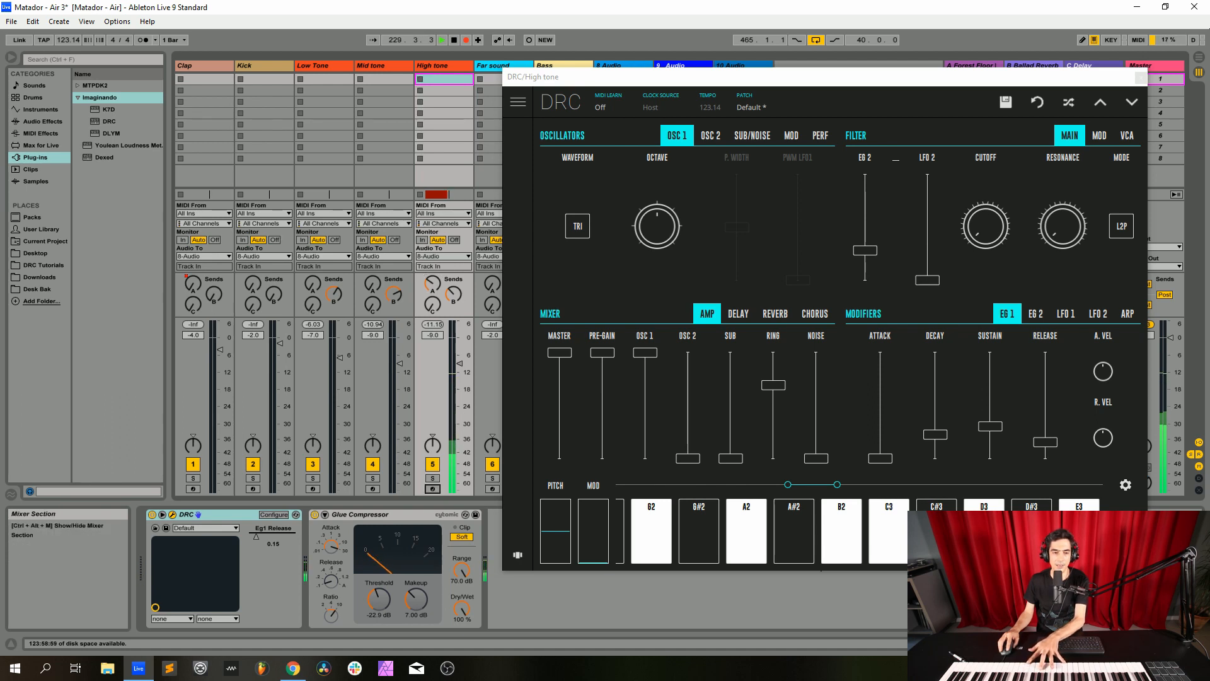
left_click(372, 489)
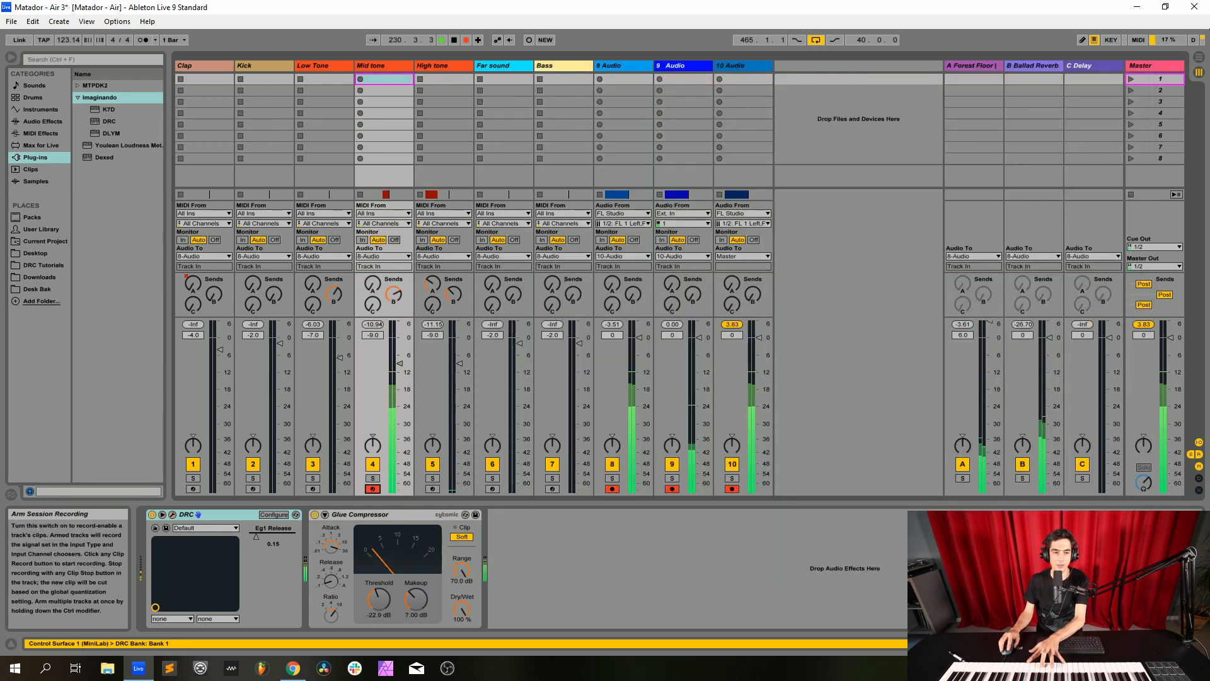
left_click(313, 489)
left_click(372, 489)
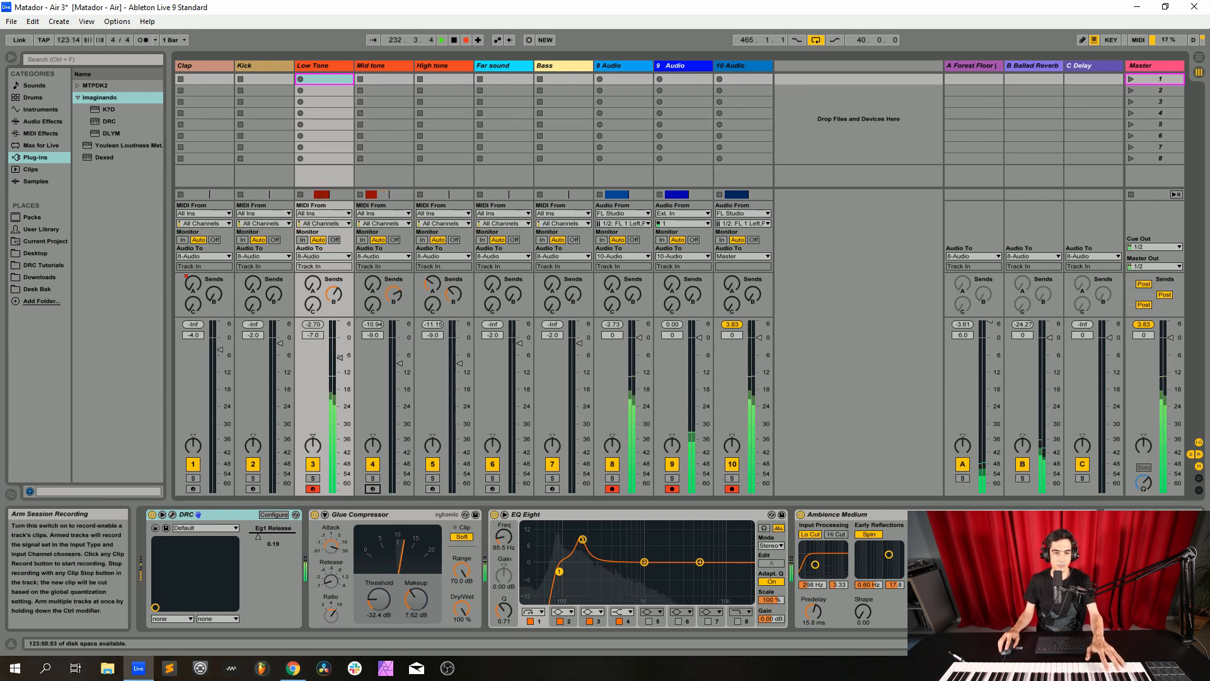
Switch record arming from Low Tone to High tone and close the High tone synth window
left_click(433, 489)
left_click(313, 490)
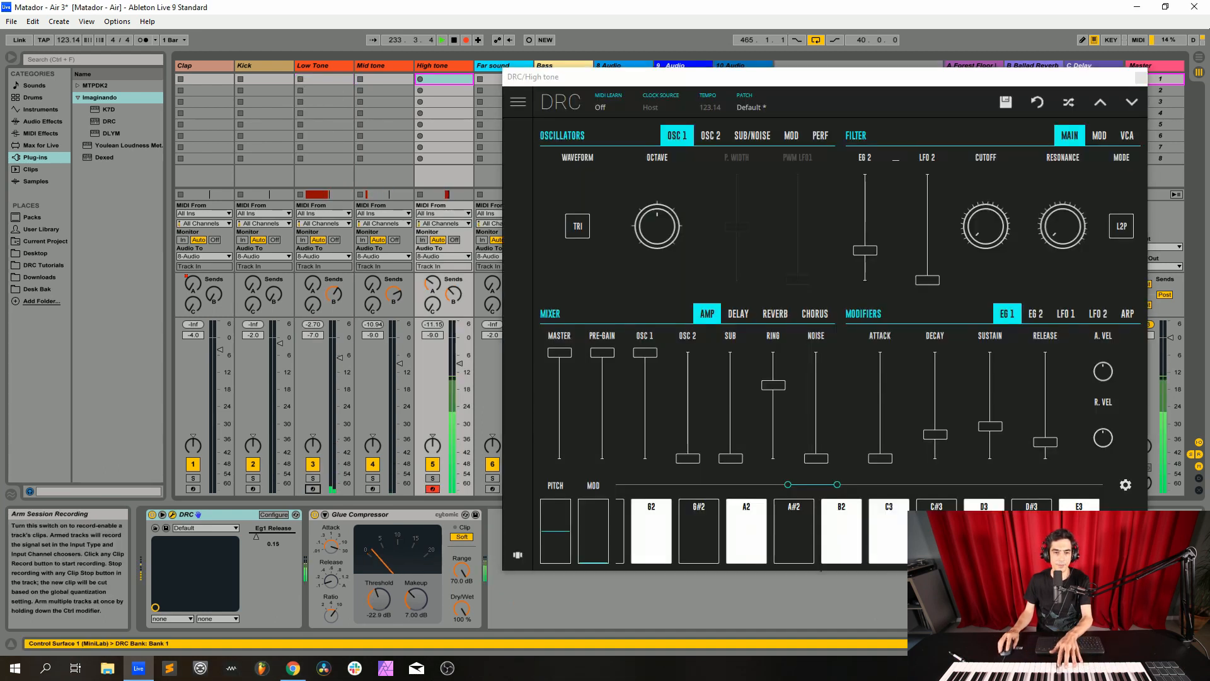
left_click(432, 284)
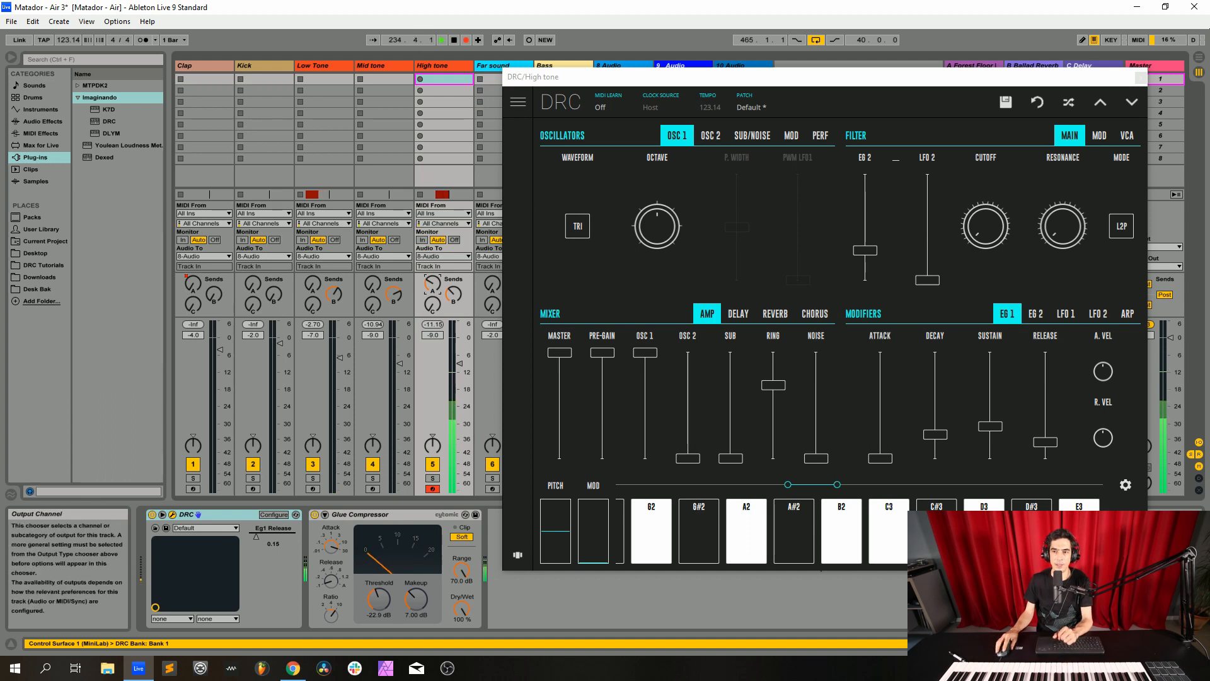
left_click(1141, 77)
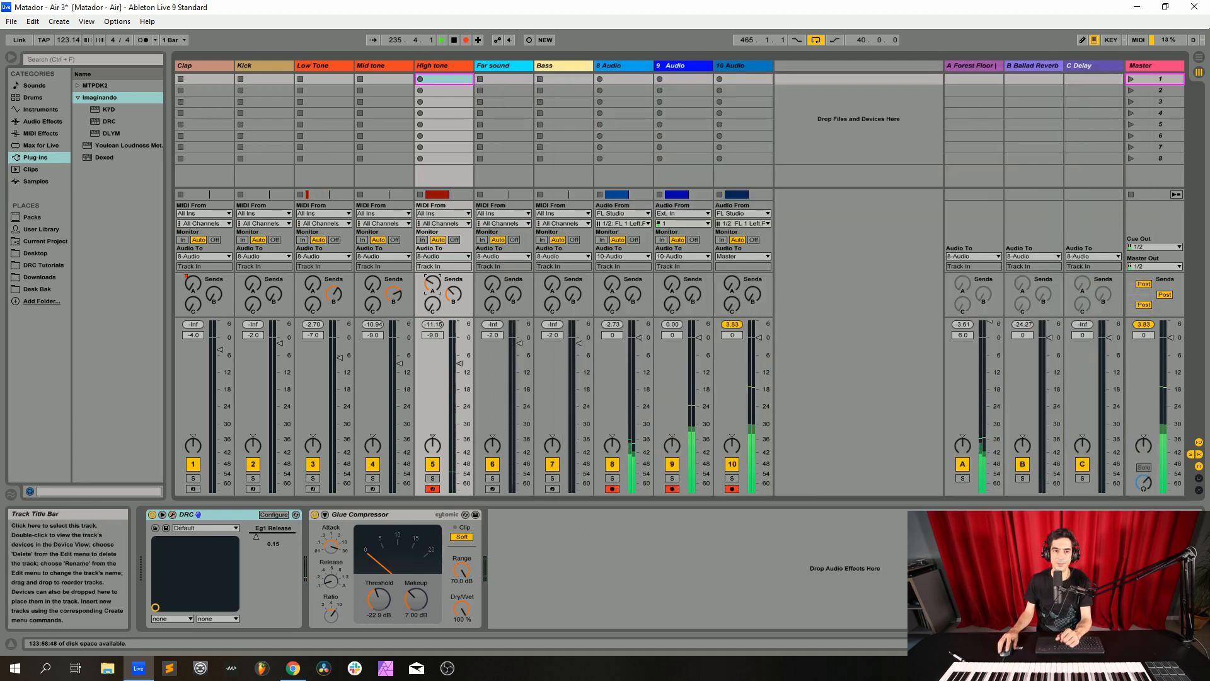
Select the Far sound track and disable its DLYM, EQ Eight and Compressor so only the DRC synth stays active
left_click(498, 65)
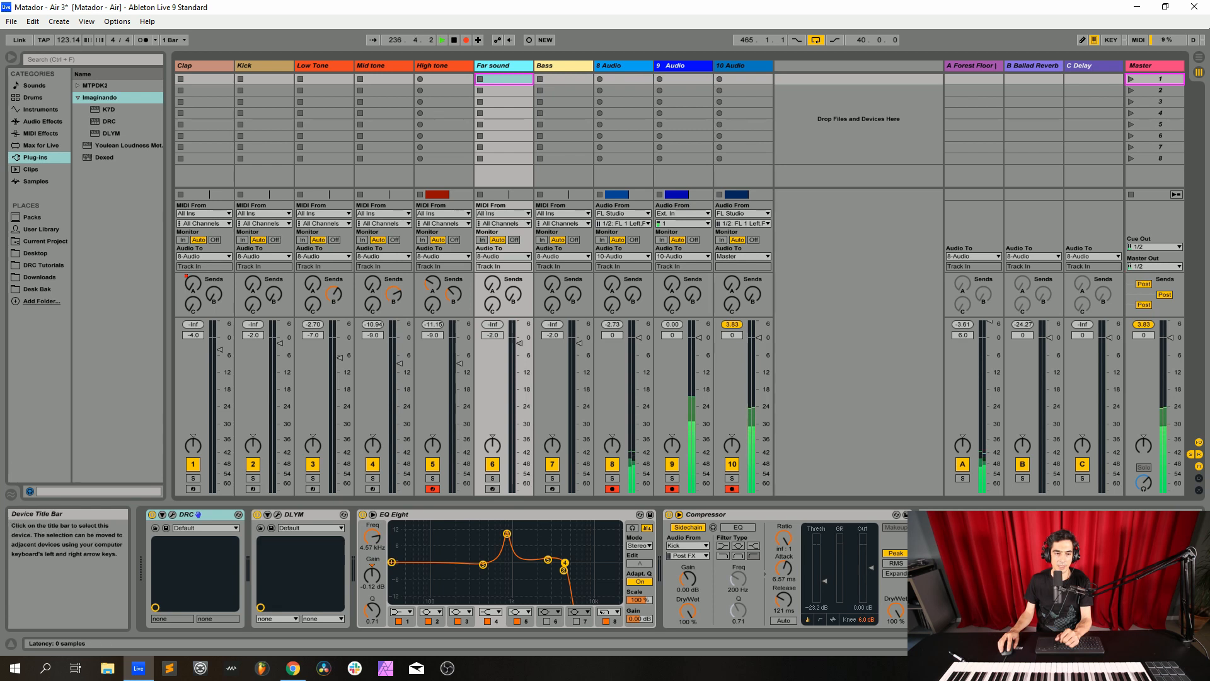
left_click(209, 514)
left_click(258, 515)
left_click(362, 514)
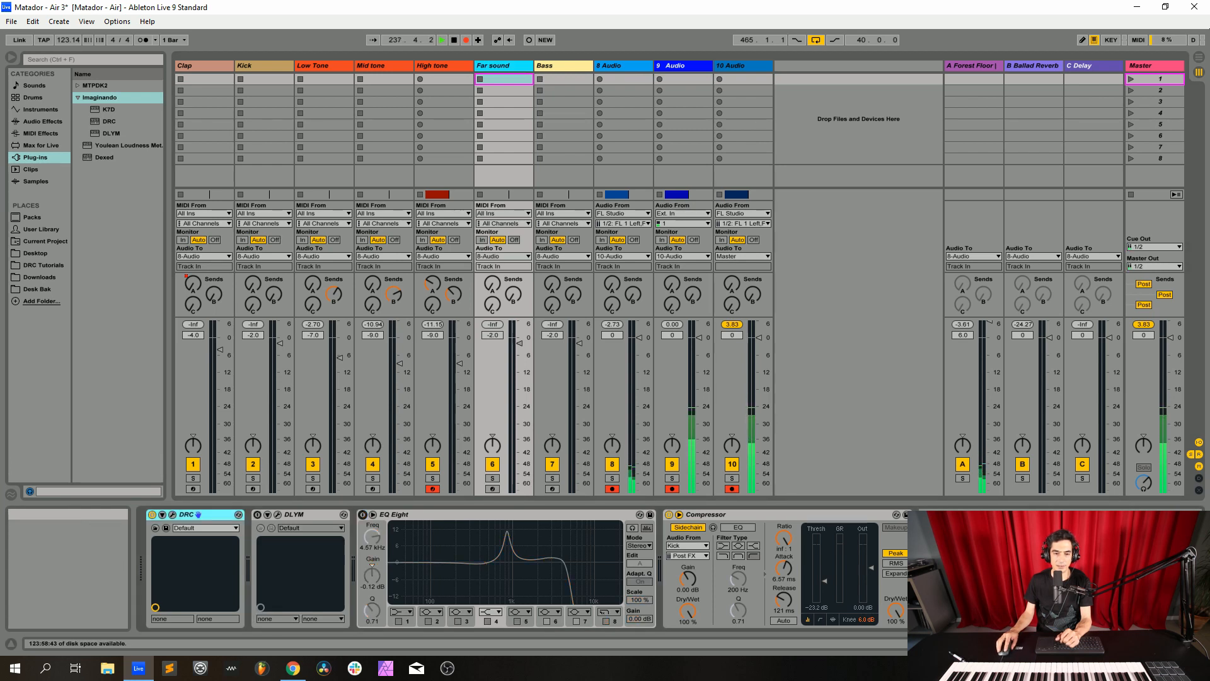
left_click(669, 515)
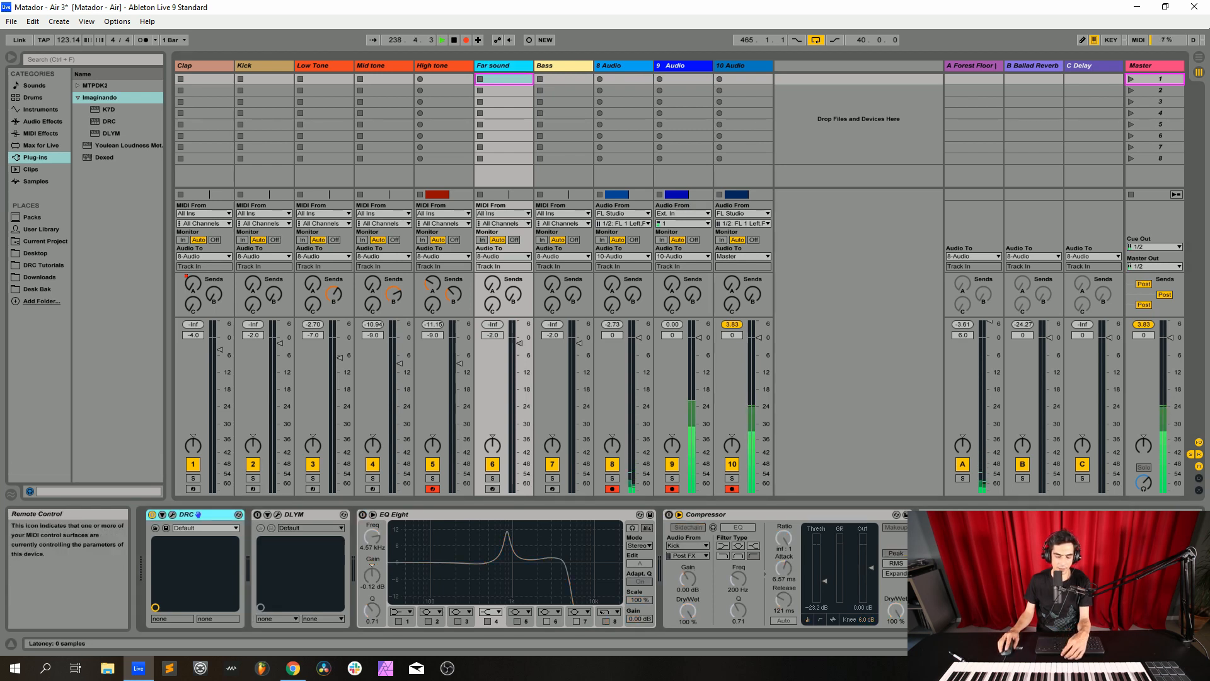
Load the Factory Default patch in the Far sound track's DRC synth and arm that track for recording
left_click(172, 515)
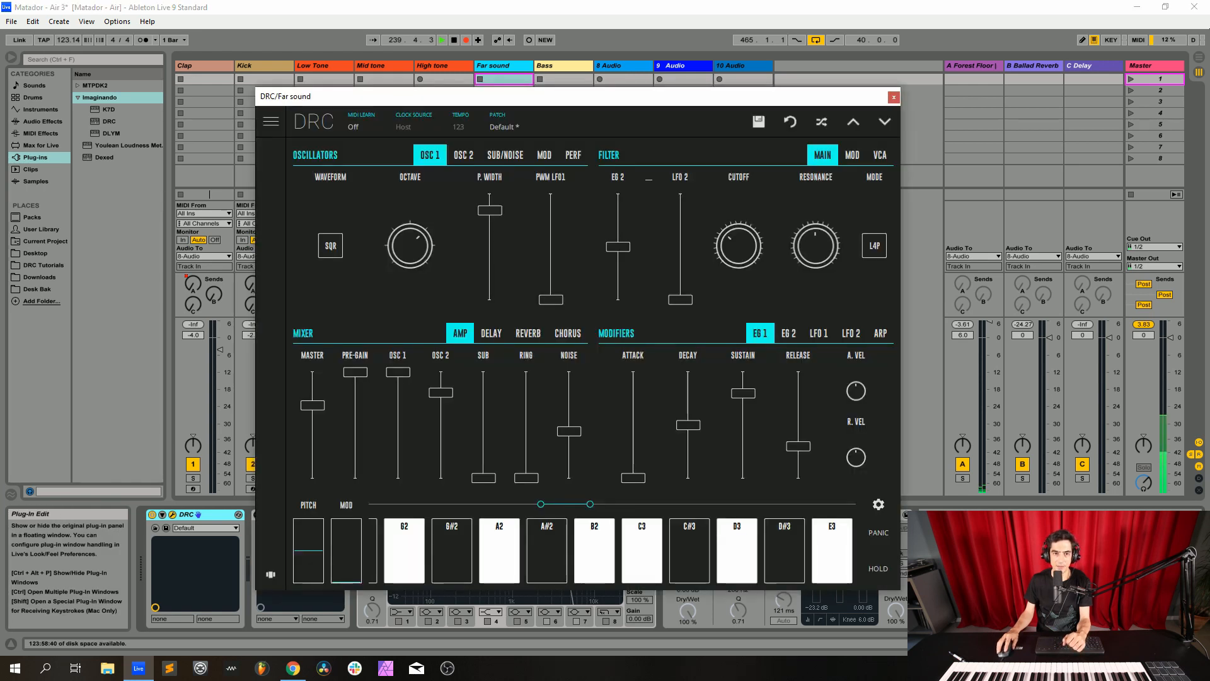
left_click(502, 122)
left_click(504, 176)
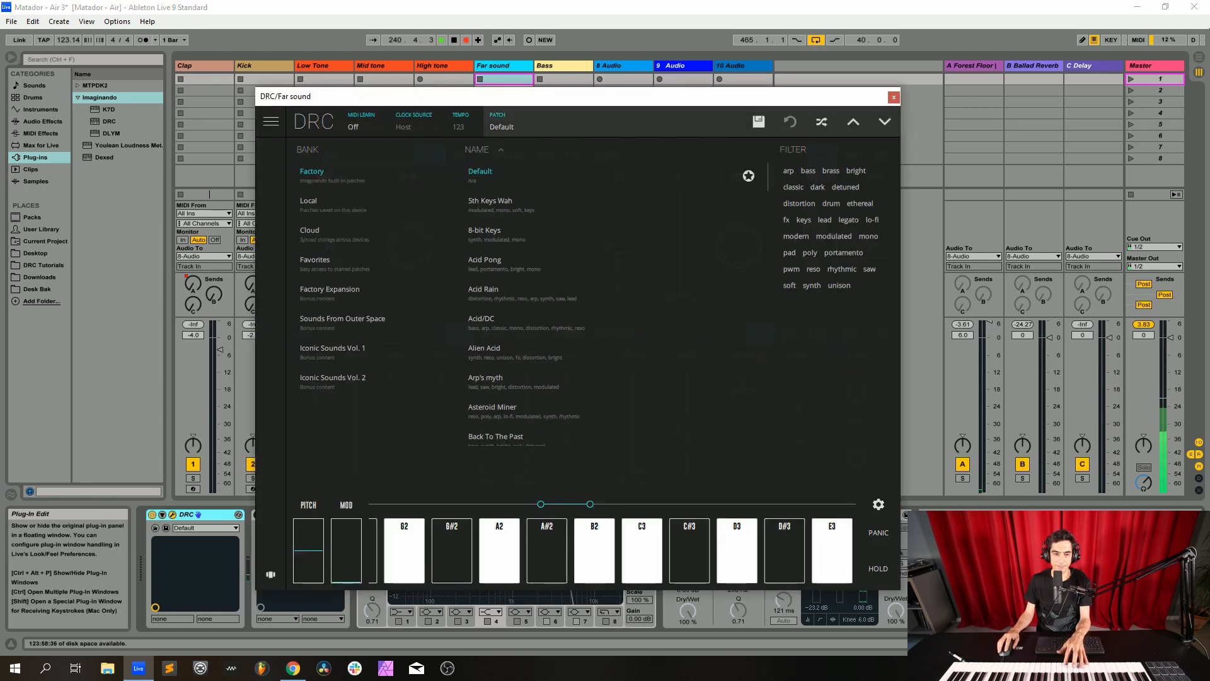
left_click_drag(455, 96, 738, 129)
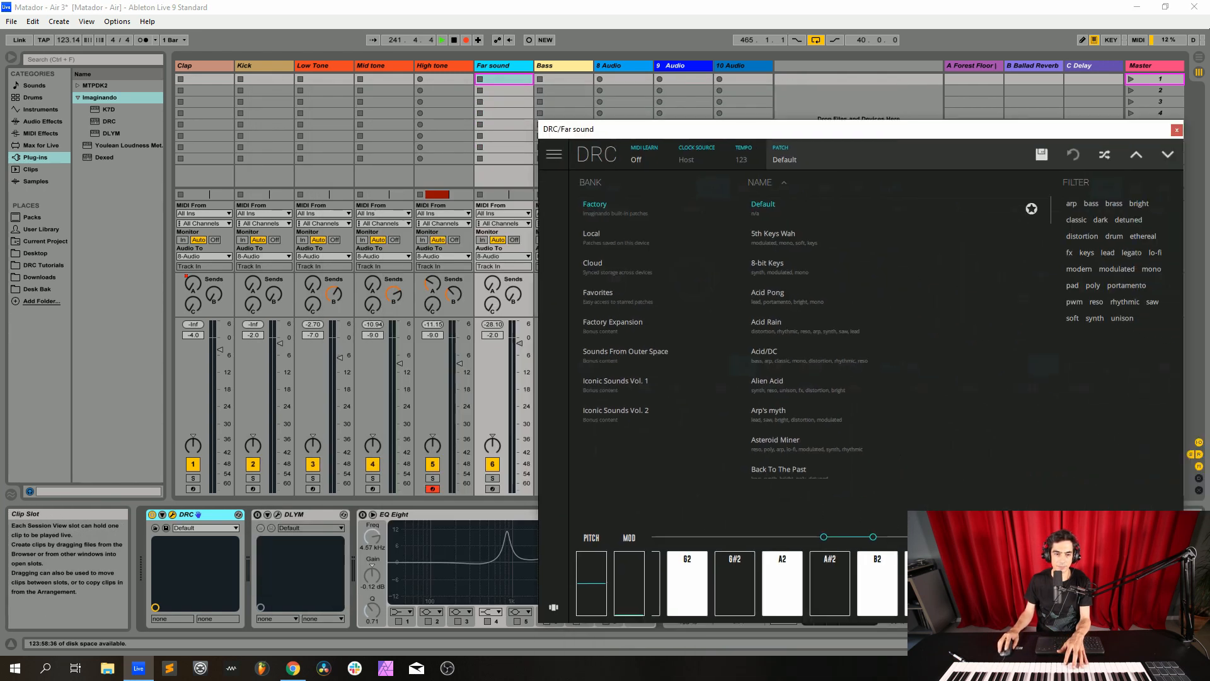
left_click(493, 489)
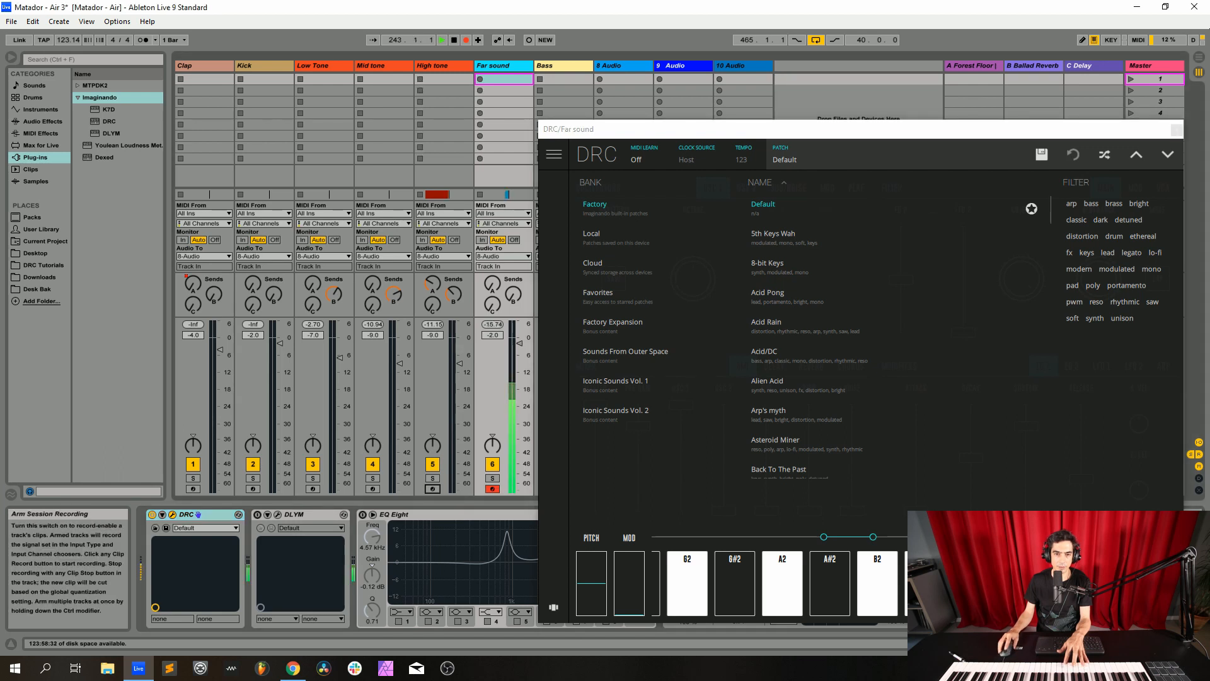
left_click_drag(651, 128, 380, 117)
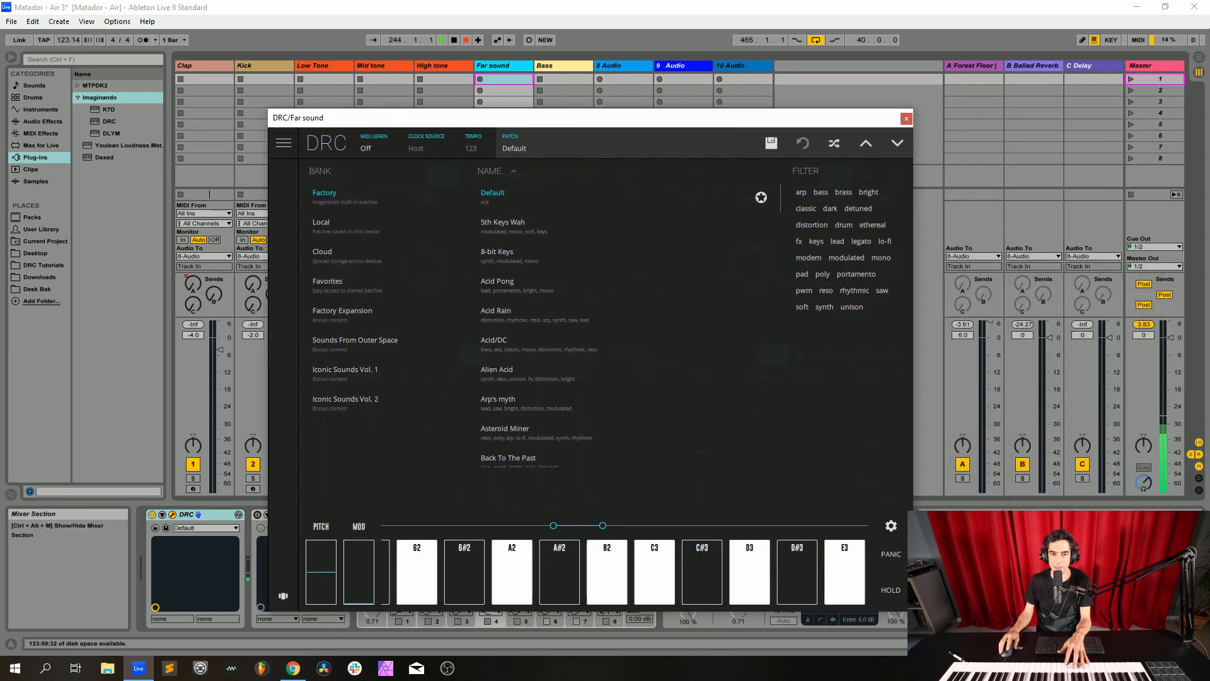
left_click(514, 144)
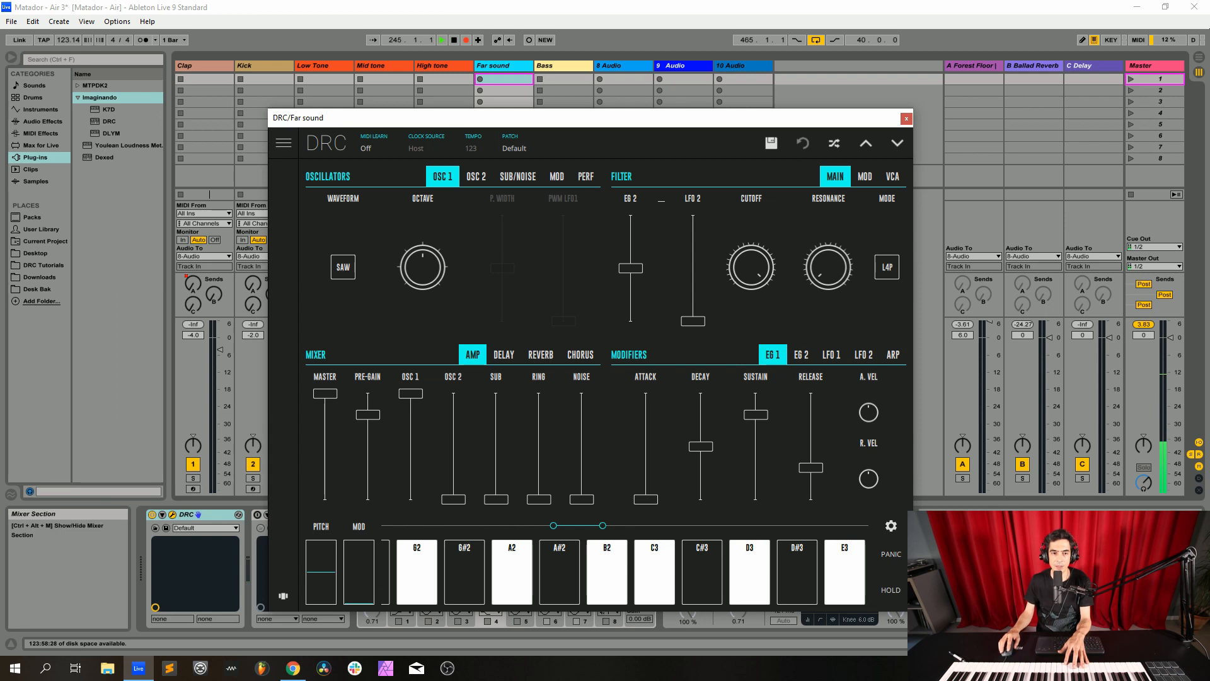
Raise oscillator 1's octave, set its waveform to SQR and raise the pulse width to near maximum
left_click_drag(423, 268, 423, 247)
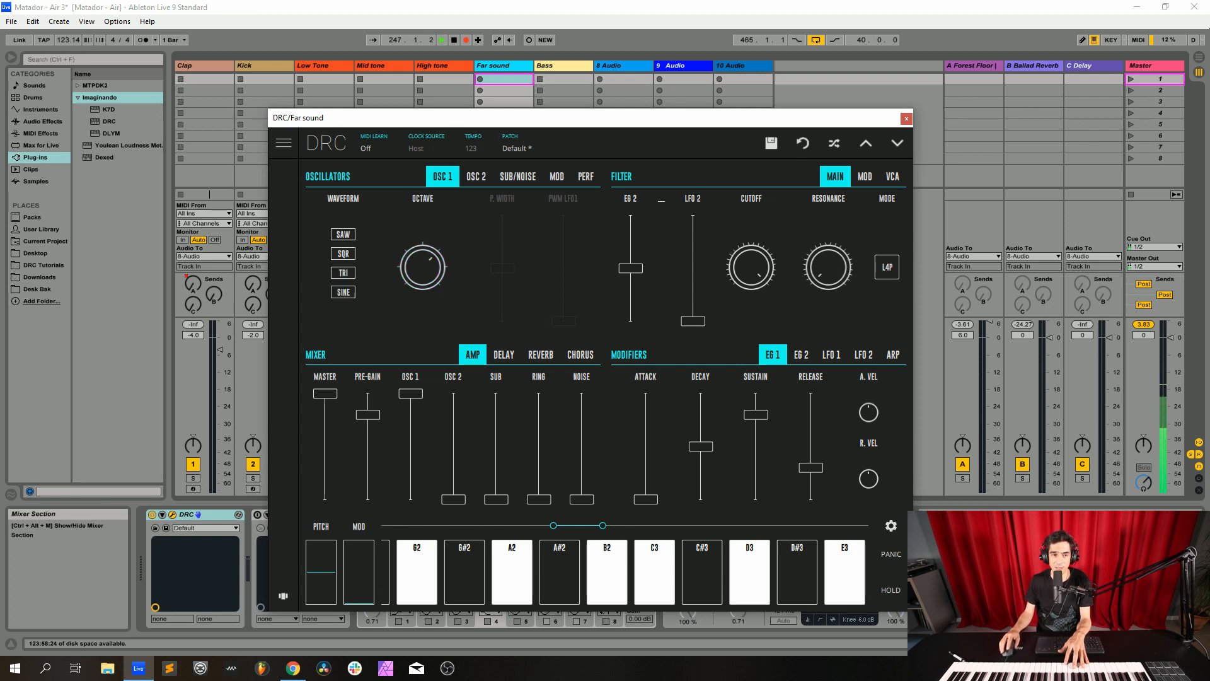
left_click(343, 267)
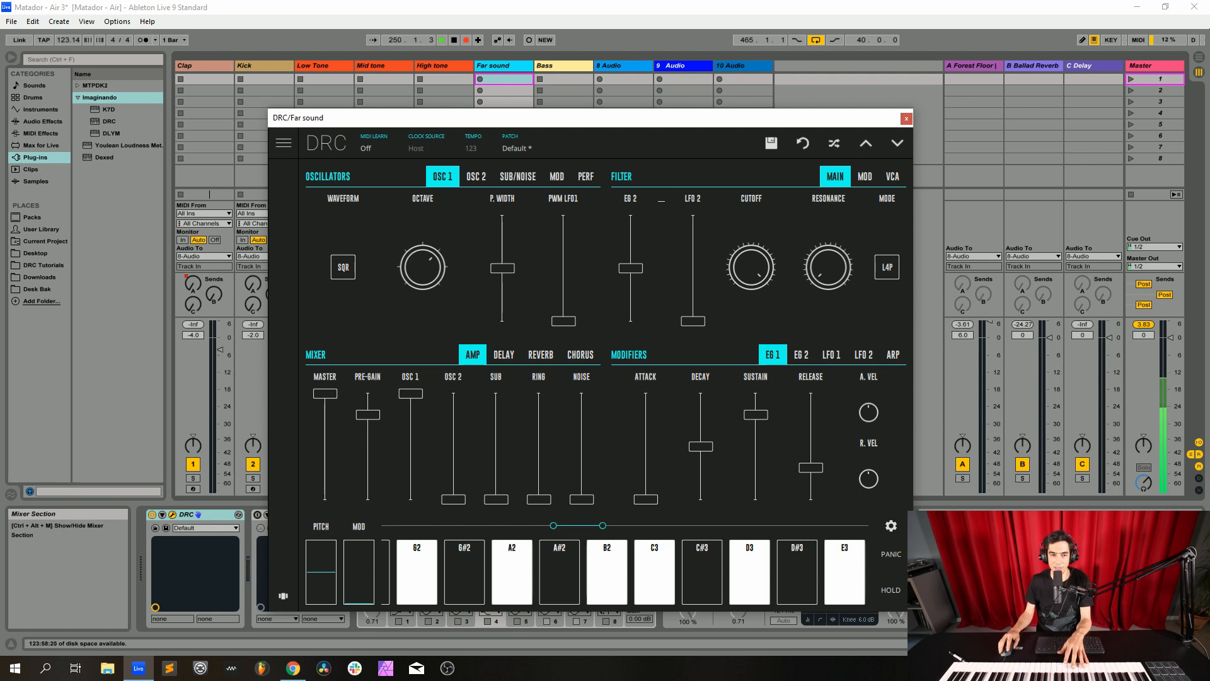
left_click_drag(502, 268, 502, 232)
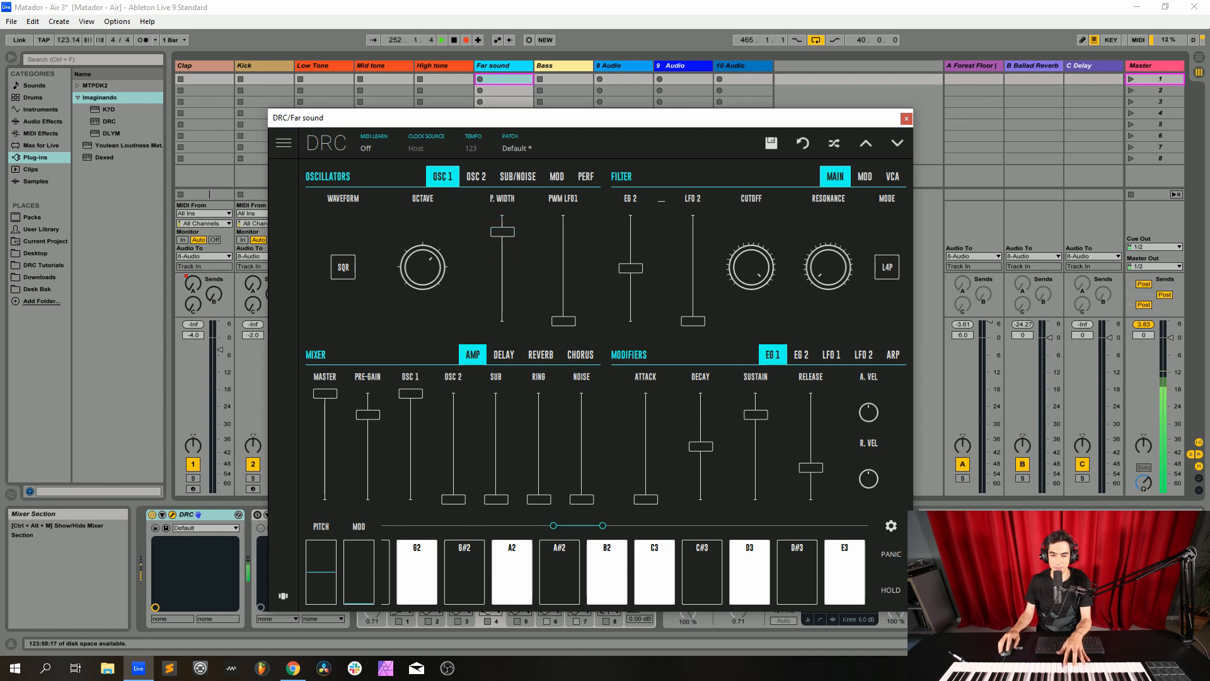
Detune oscillator 2 slightly upward and rebalance the mixer with pre-gain at maximum, OSC 2 and noise raised, and the master lowered
left_click(476, 176)
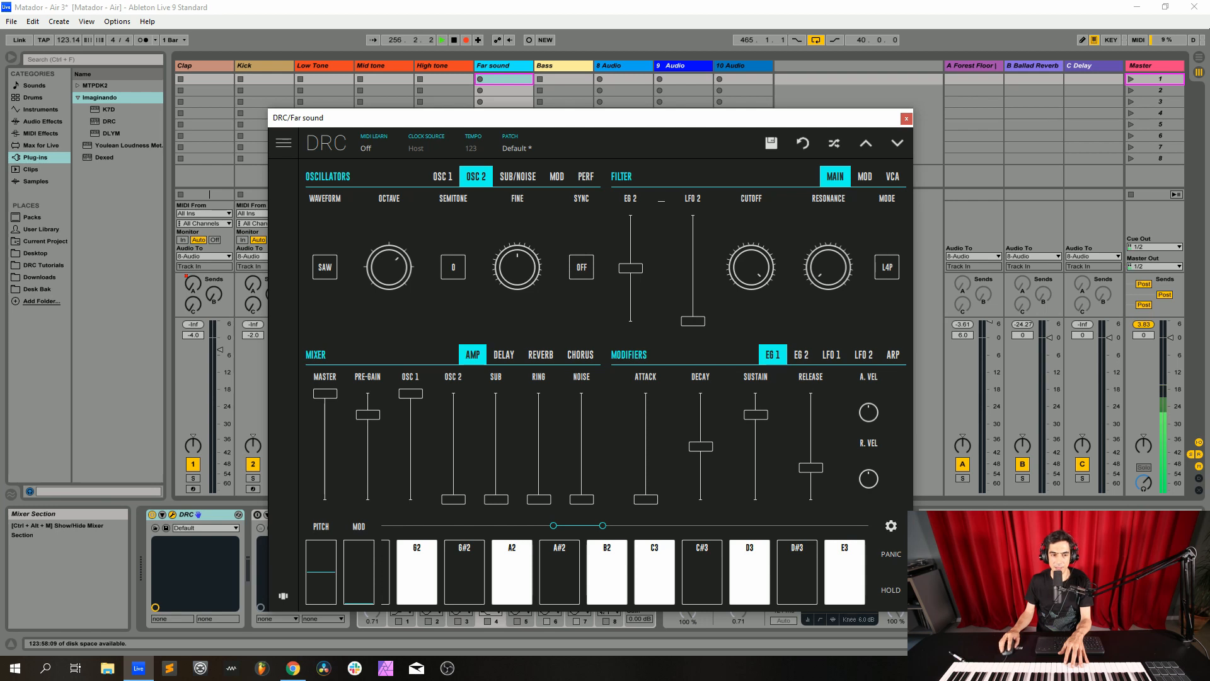
left_click_drag(325, 393, 325, 426)
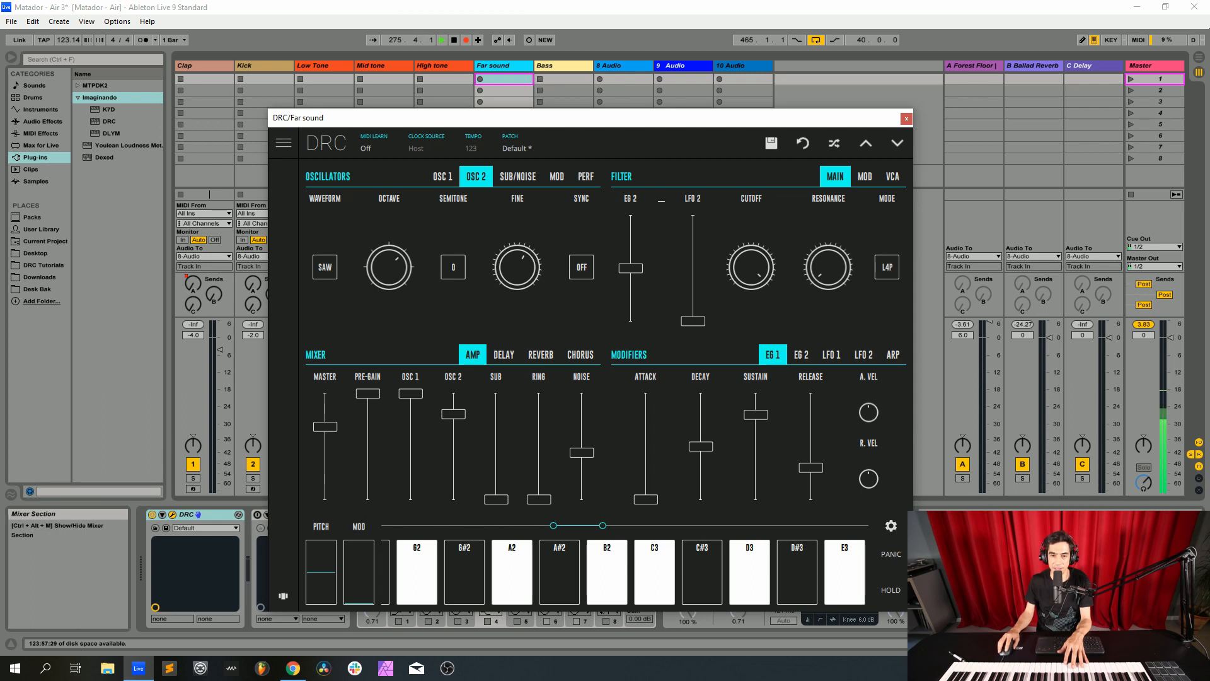
Lower the synth's filter cutoff to slightly below centre and raise the resonance to about halfway
left_click_drag(751, 267, 751, 331)
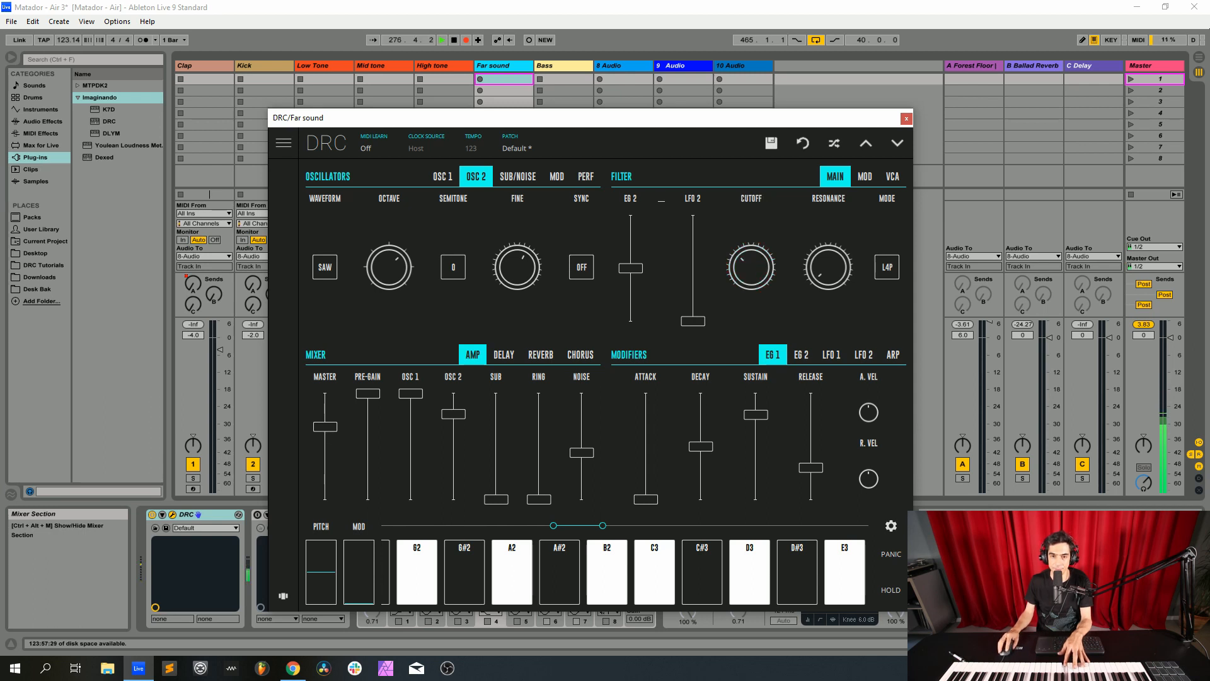
left_click_drag(751, 267, 752, 266)
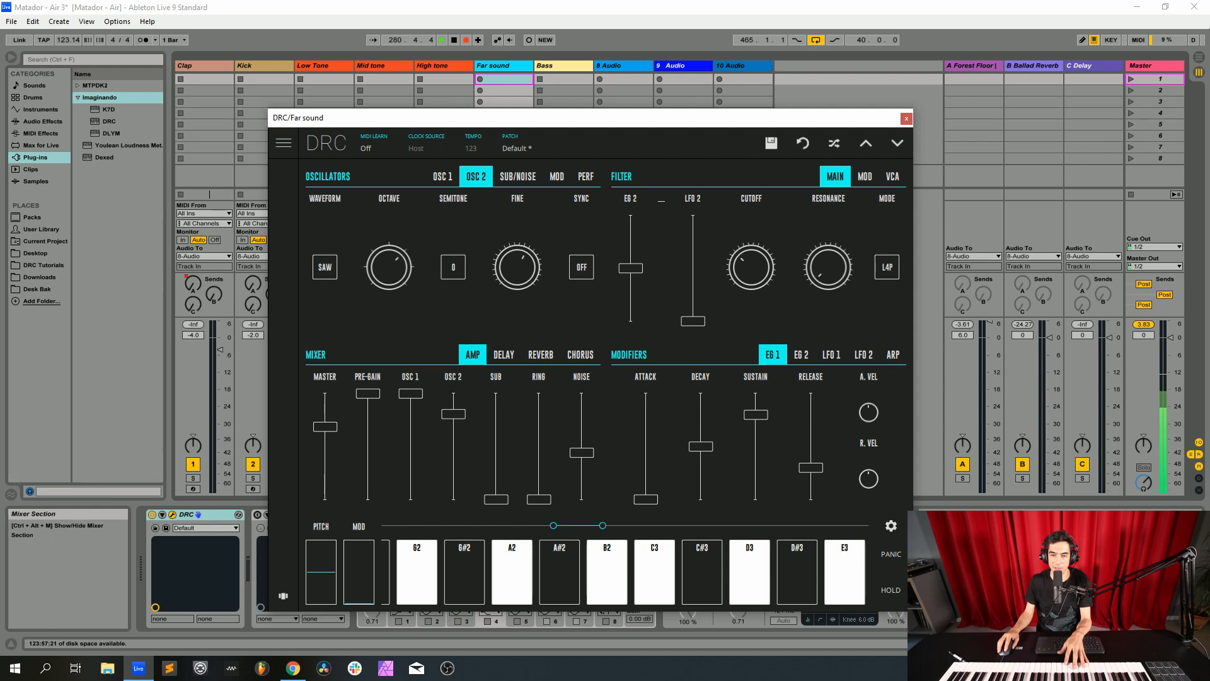
left_click_drag(827, 267, 828, 264)
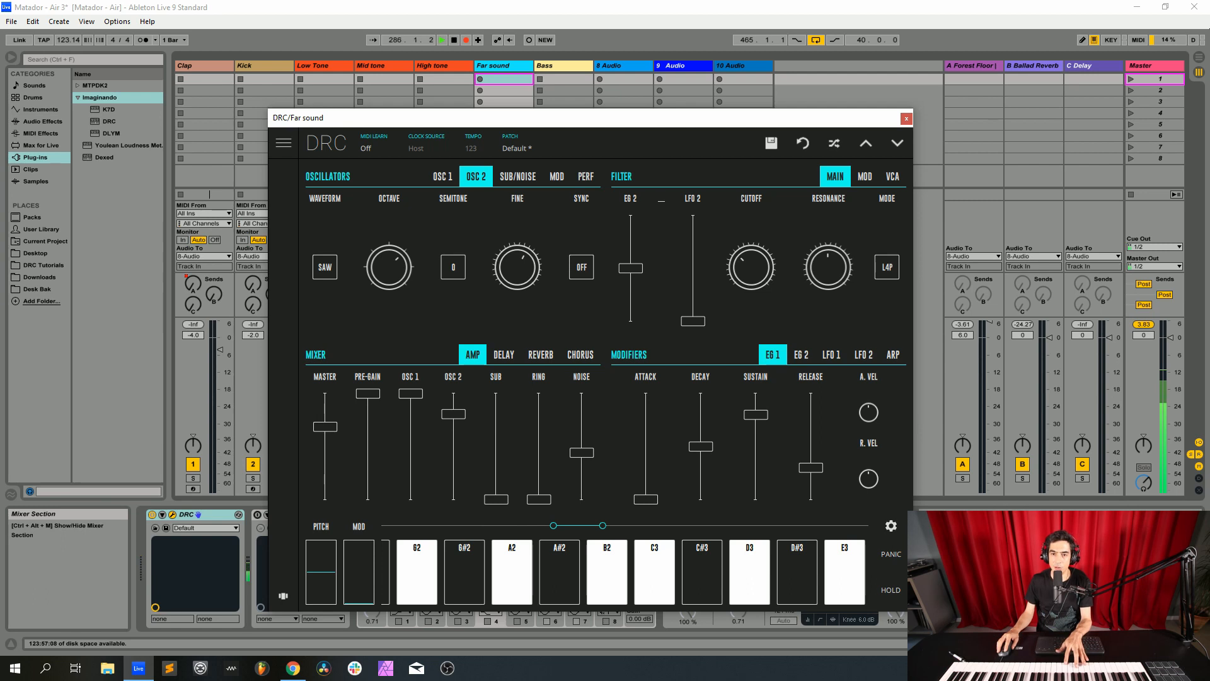
Raise oscillator 2's modulation of the filter to about a quarter and return to the main filter controls
left_click(865, 177)
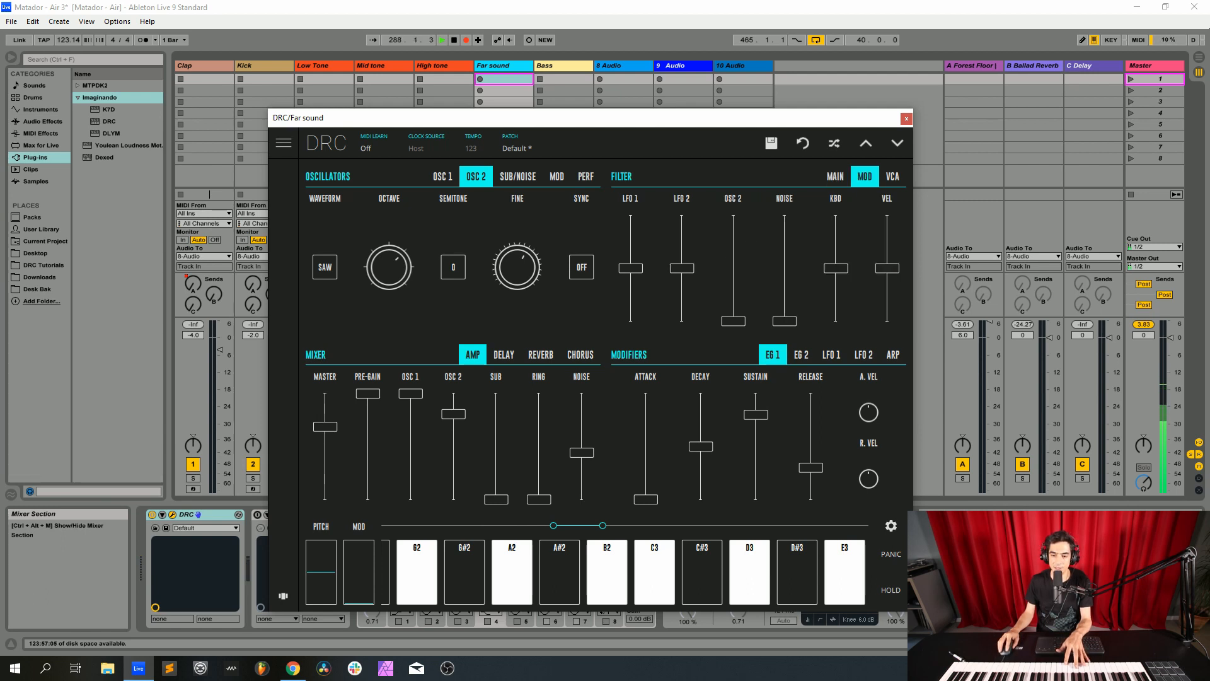
left_click_drag(734, 322, 733, 295)
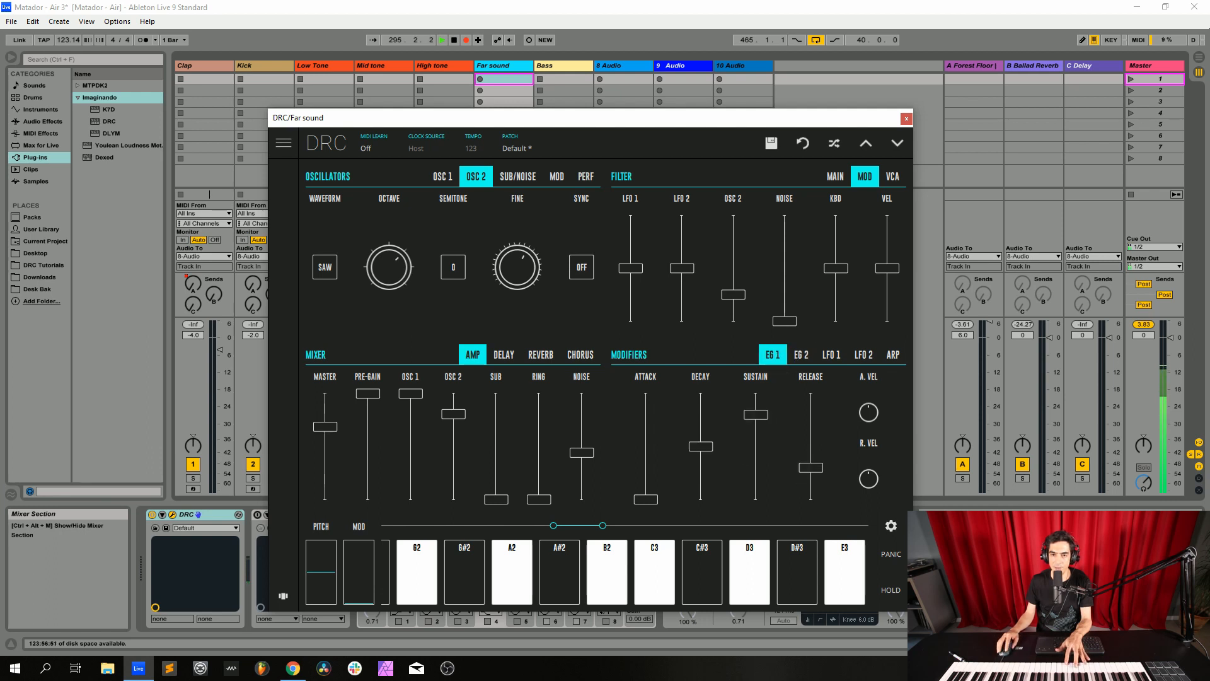
left_click(835, 176)
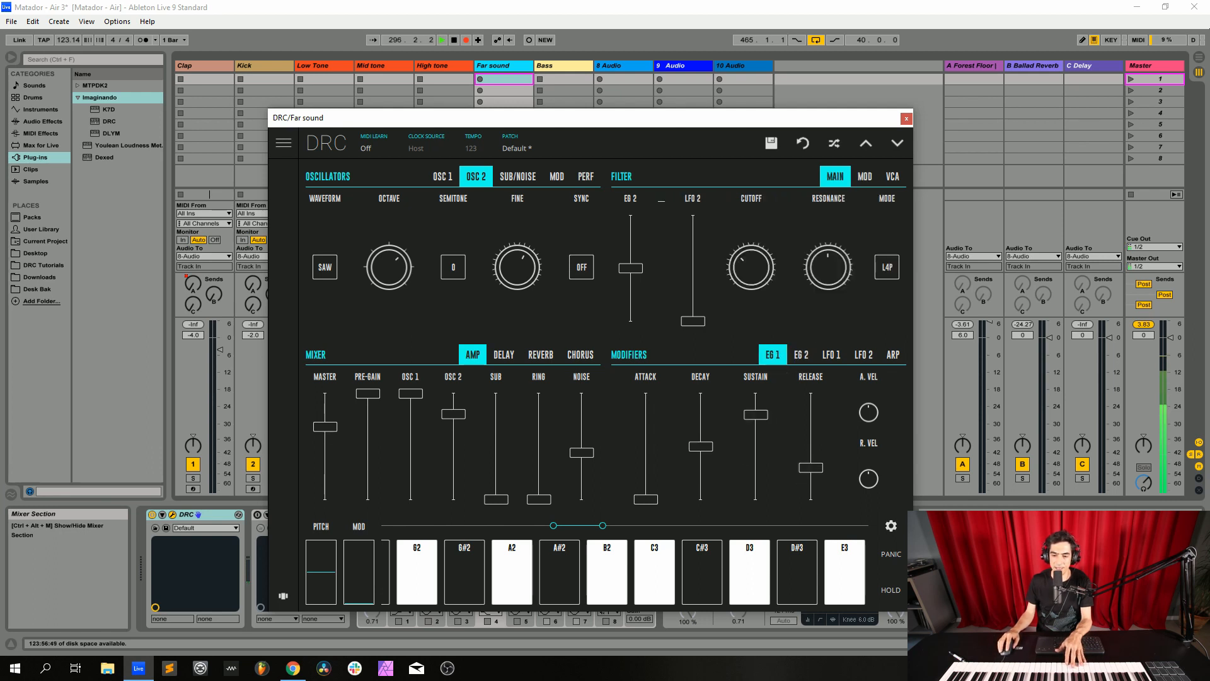
Set the synth's reverb amount to about halfway and its decay to near maximum, and close the synth window
left_click(541, 354)
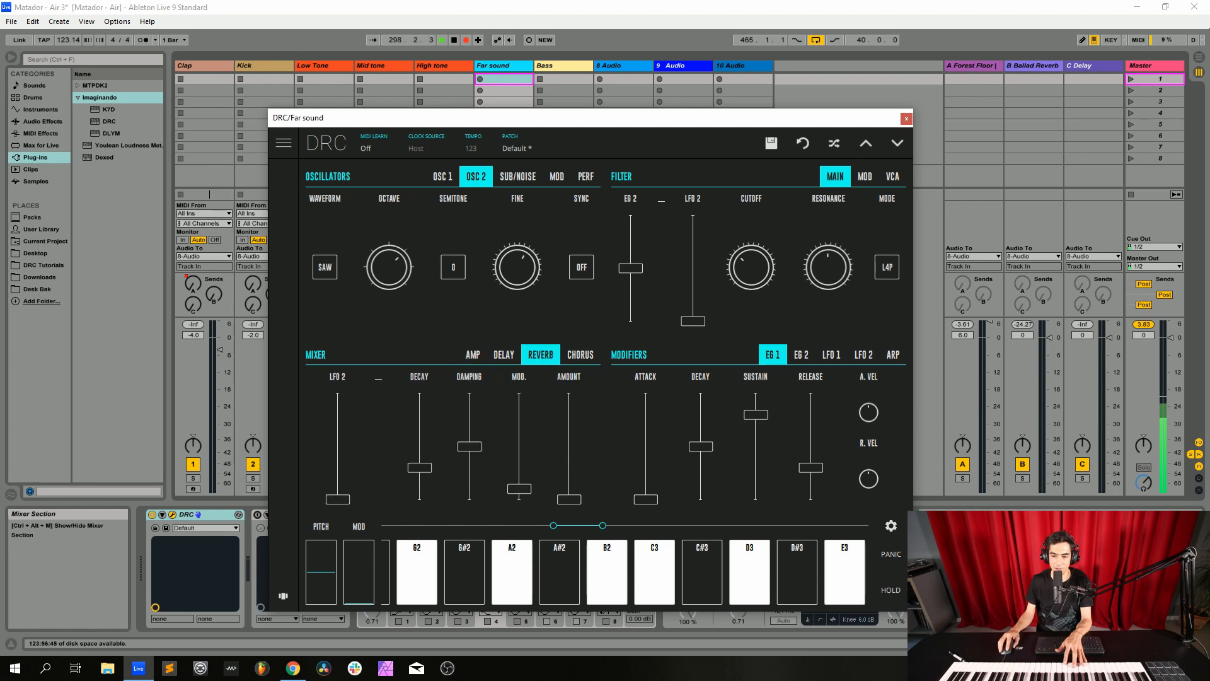
left_click_drag(569, 499, 569, 445)
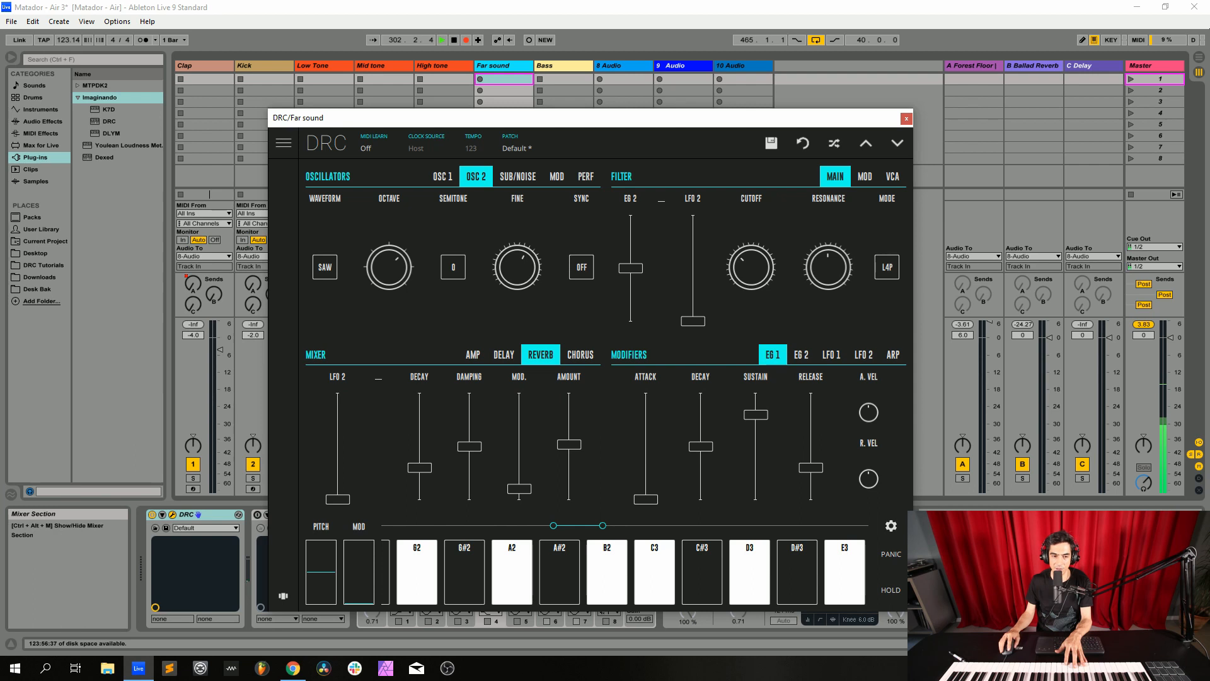
left_click_drag(419, 467, 419, 410)
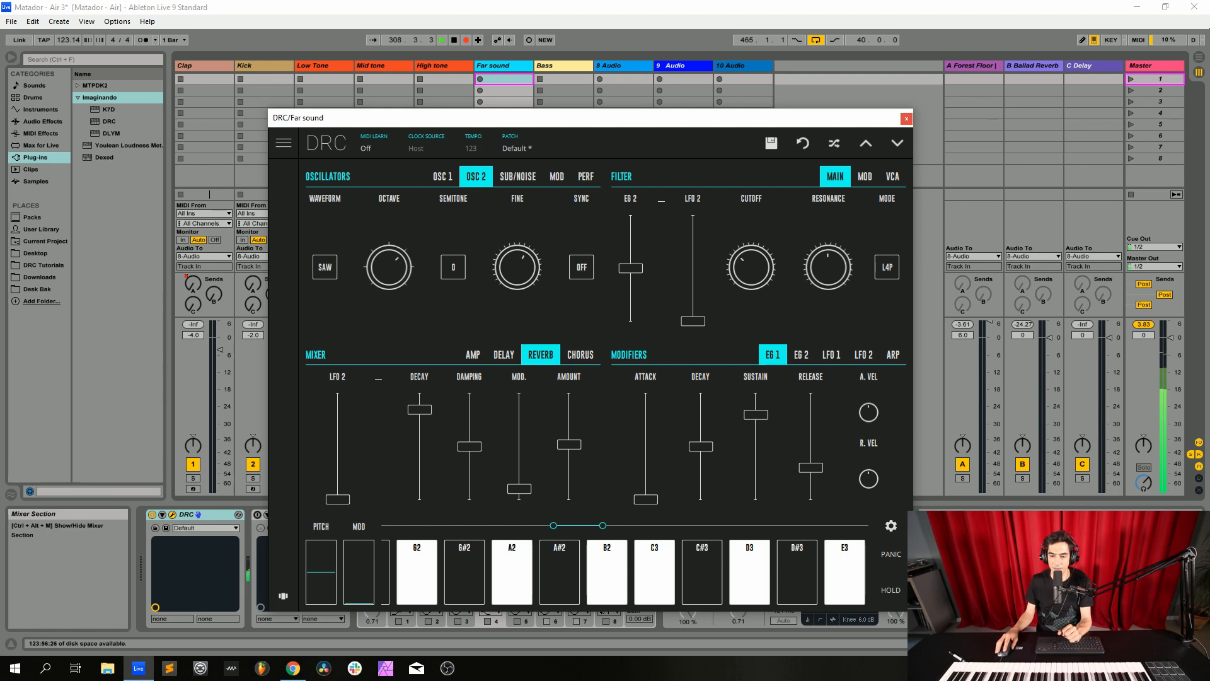
left_click(906, 118)
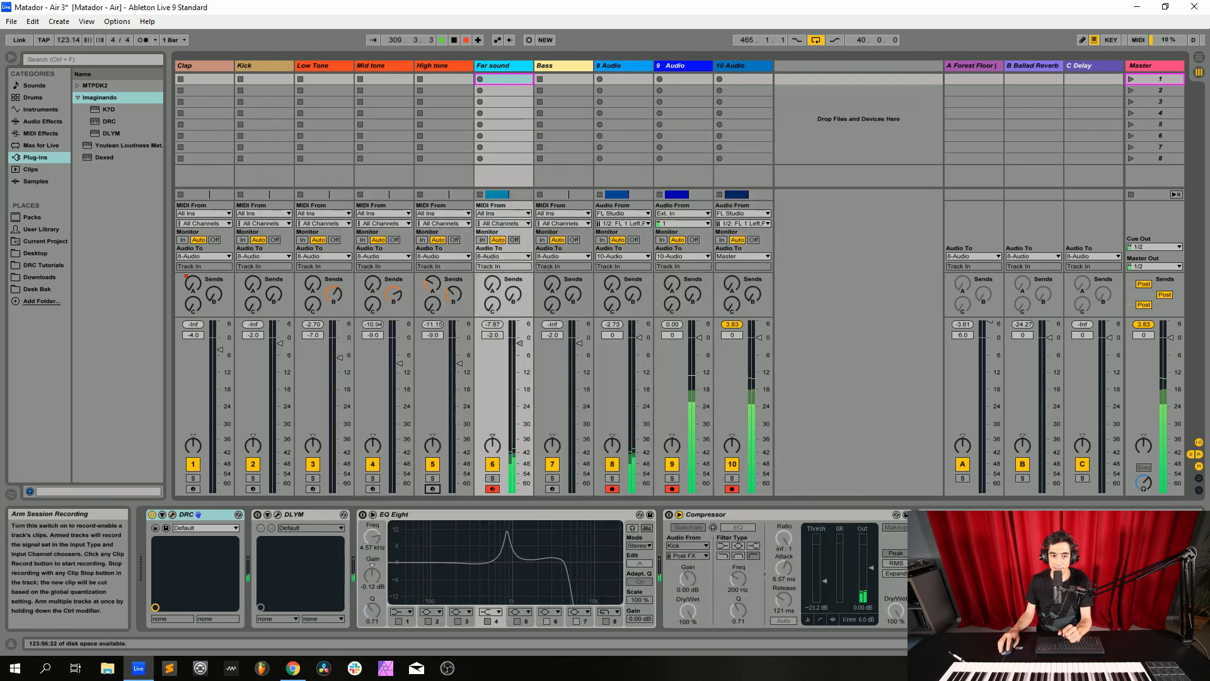
Enable and open the Far sound track's DLYM effect, switching it off and back on to compare the sound
left_click(492, 489)
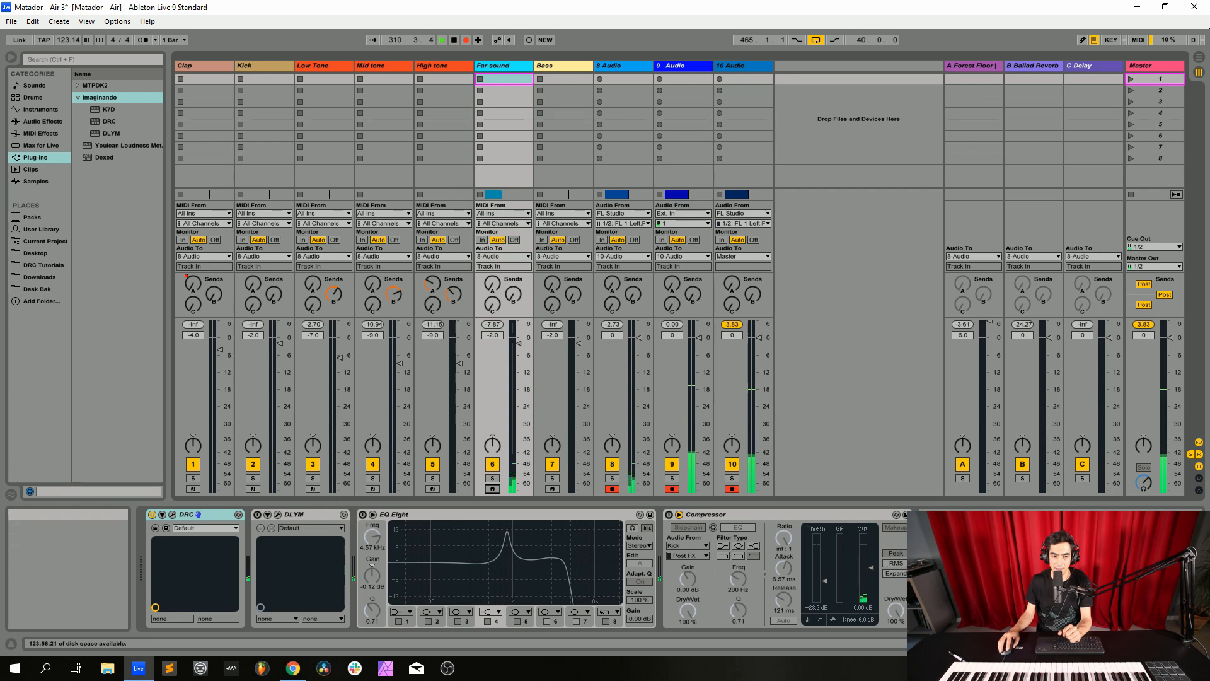
left_click(492, 489)
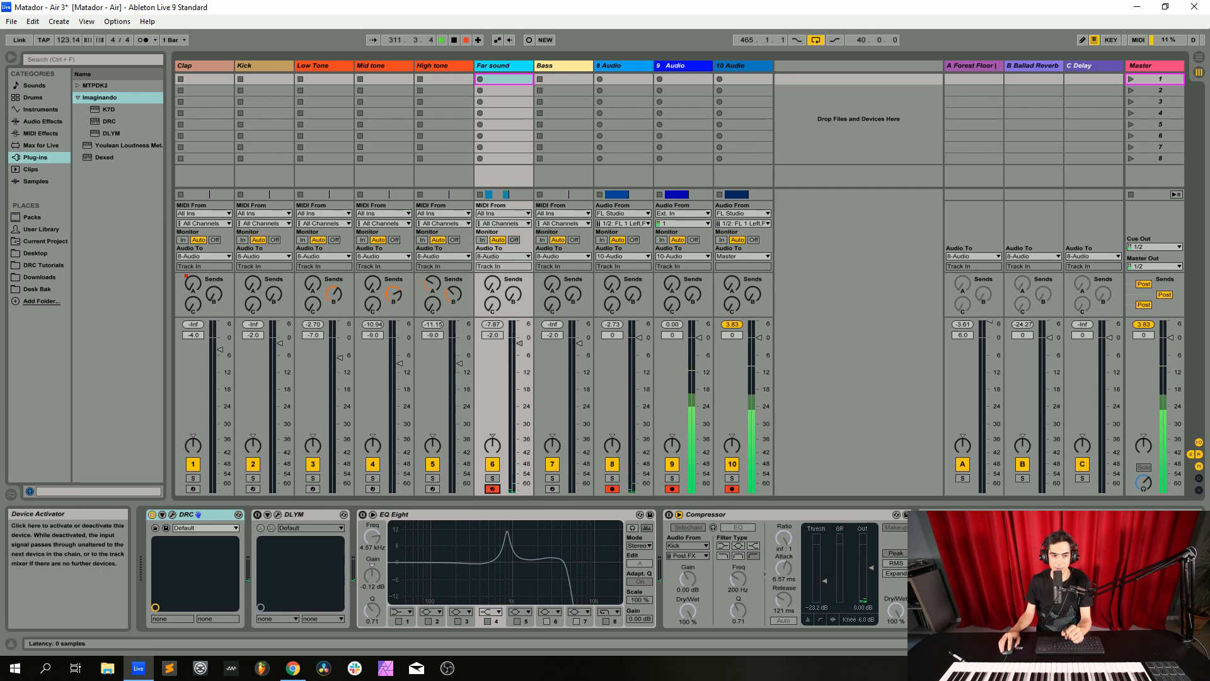
left_click(258, 514)
left_click(277, 514)
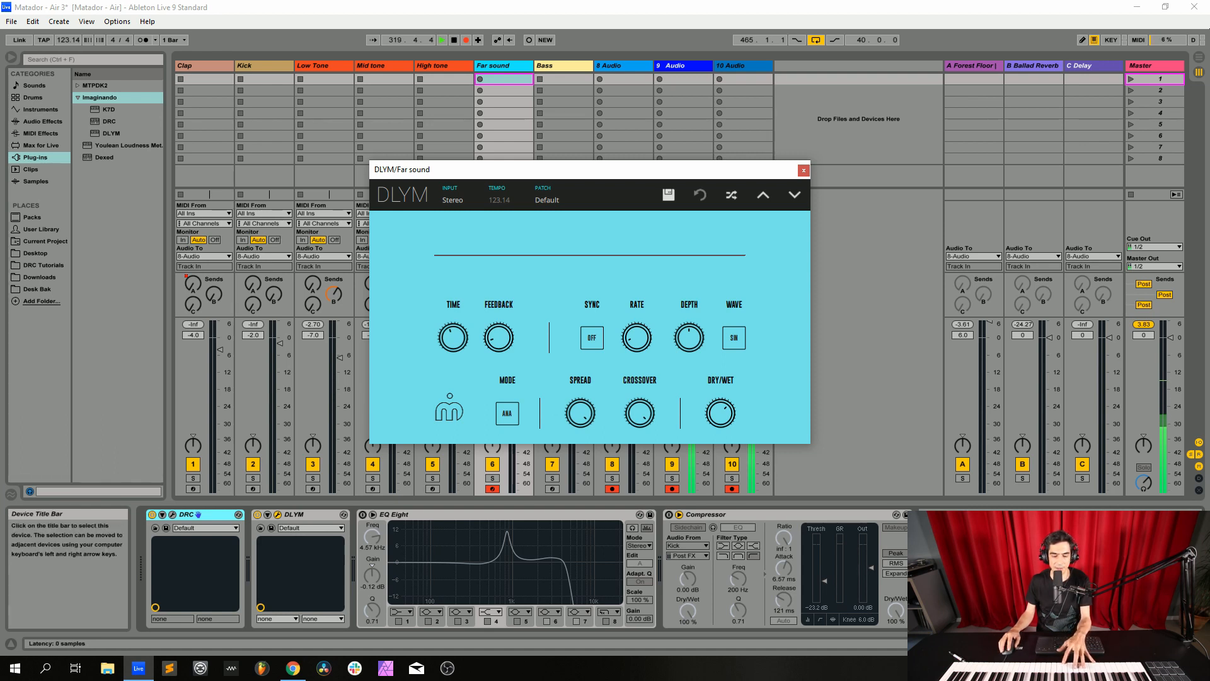
left_click(258, 515)
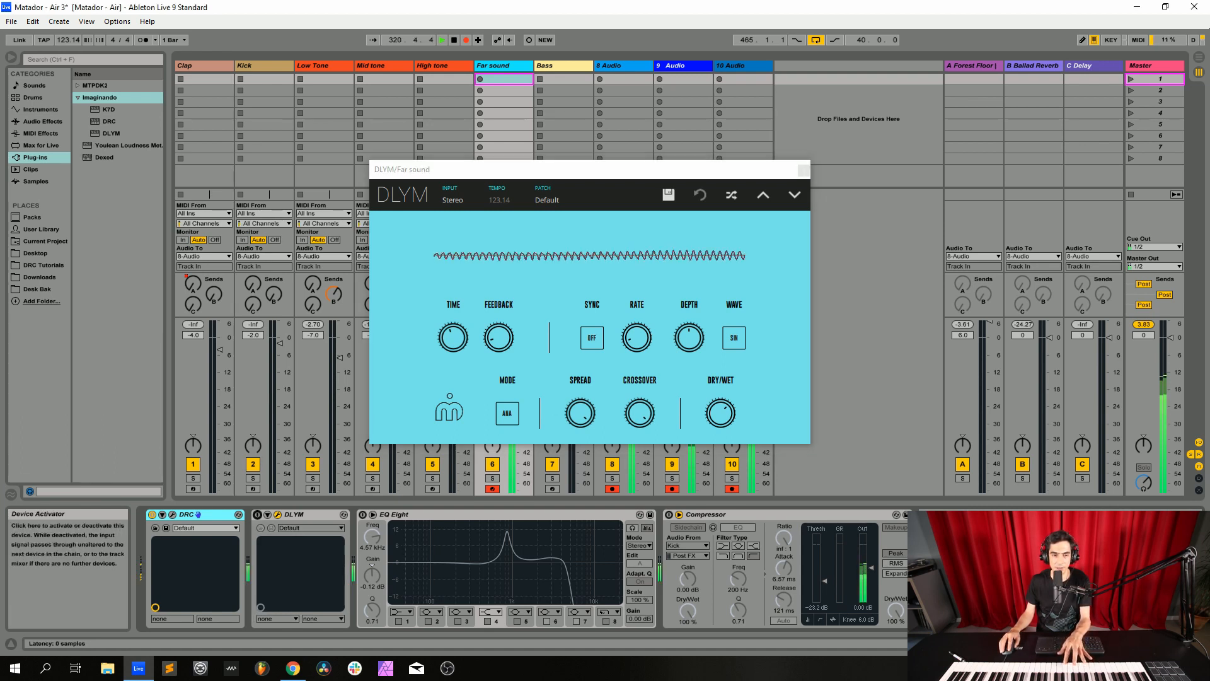
left_click(258, 515)
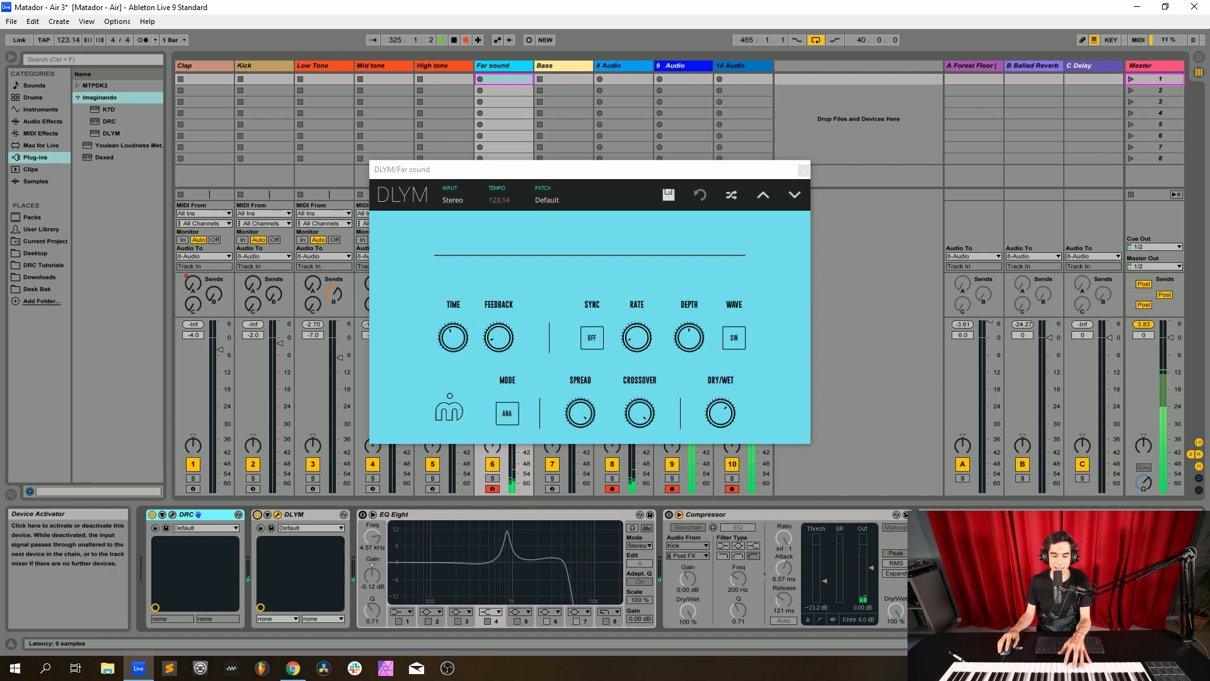
Enable the Far sound track's EQ Eight and sidechained Compressor, and close the DLYM window
left_click(363, 515)
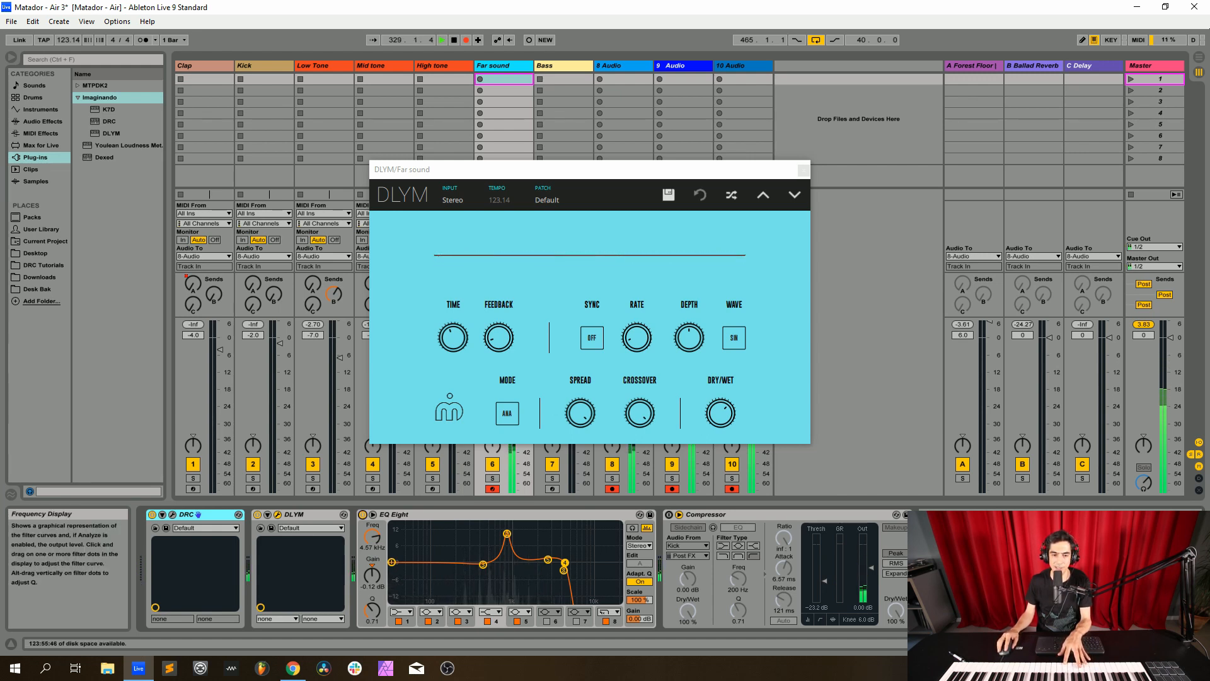
left_click(669, 515)
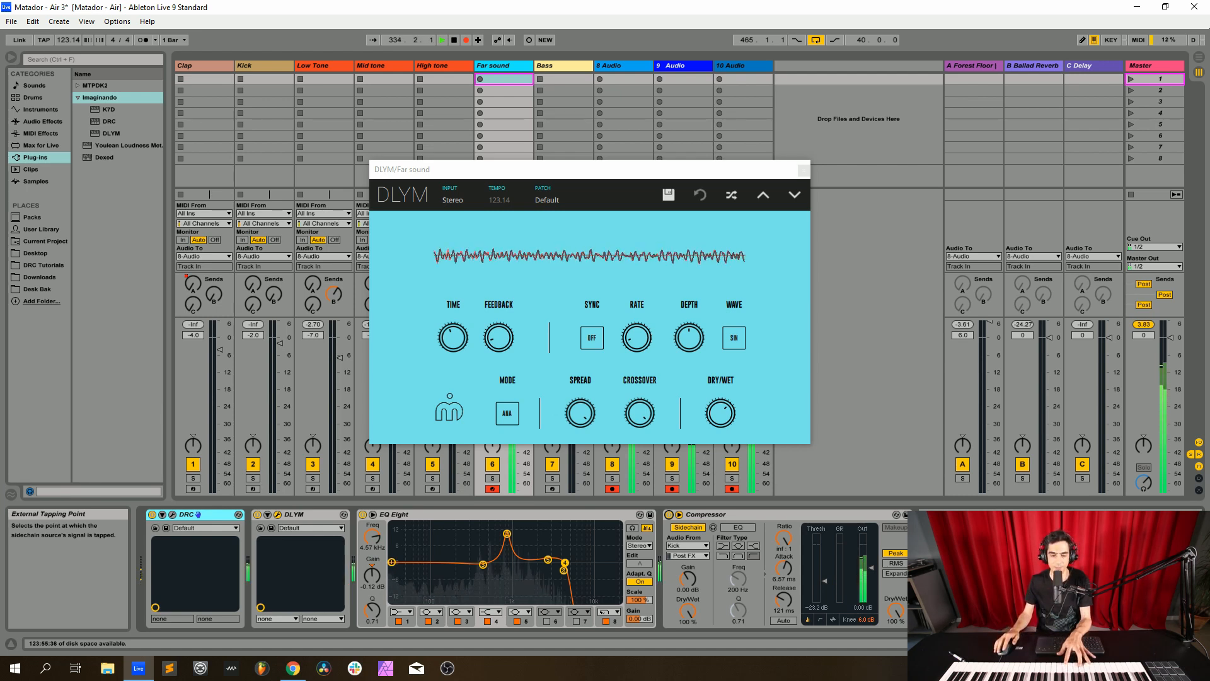
left_click(804, 170)
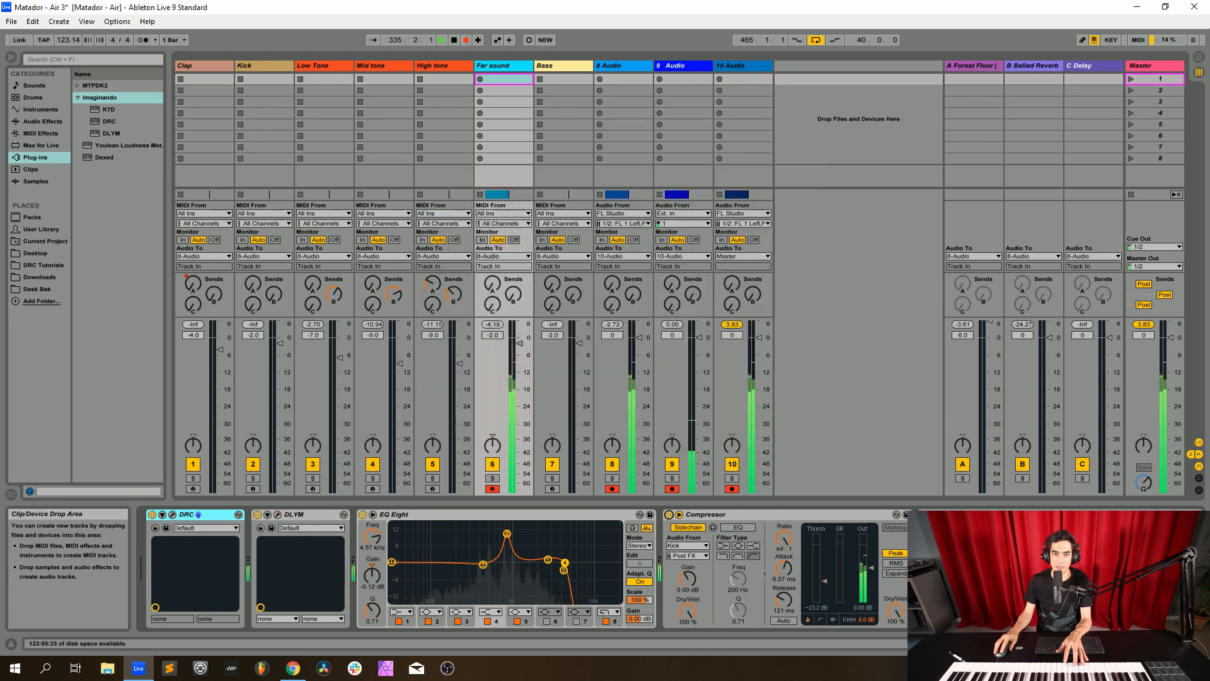
Arm the Bass track in place of the Far sound track and load the Default patch in its DRC synth
left_click(558, 66)
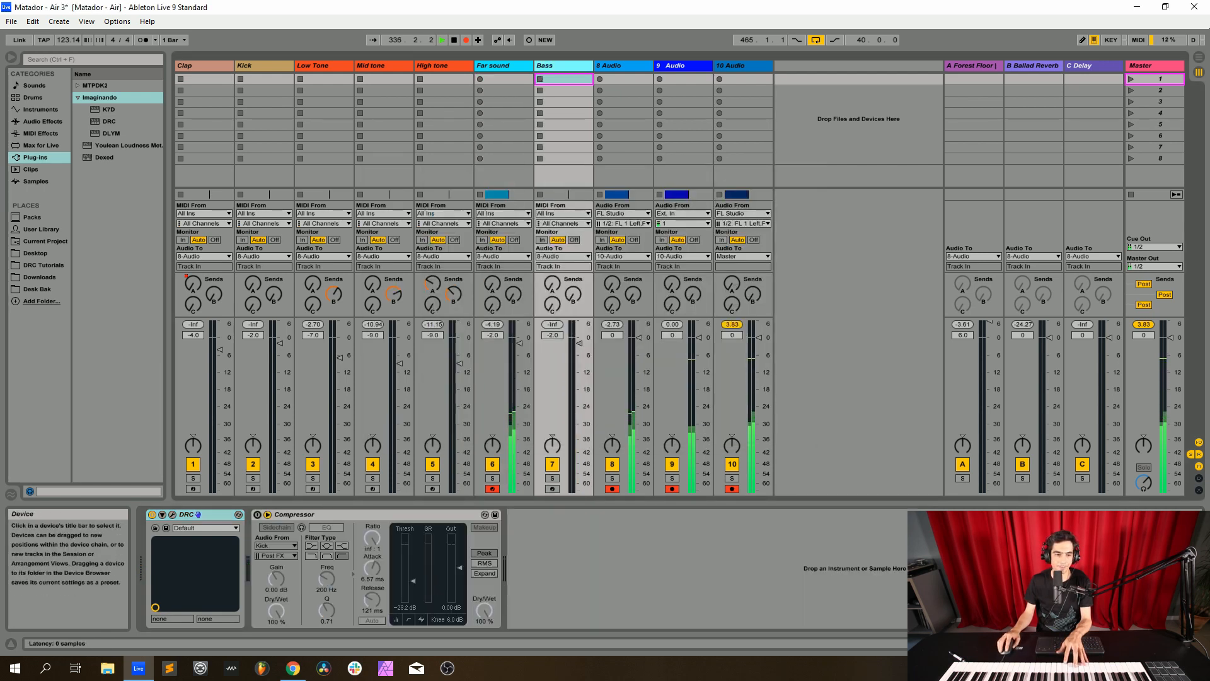
left_click(492, 488)
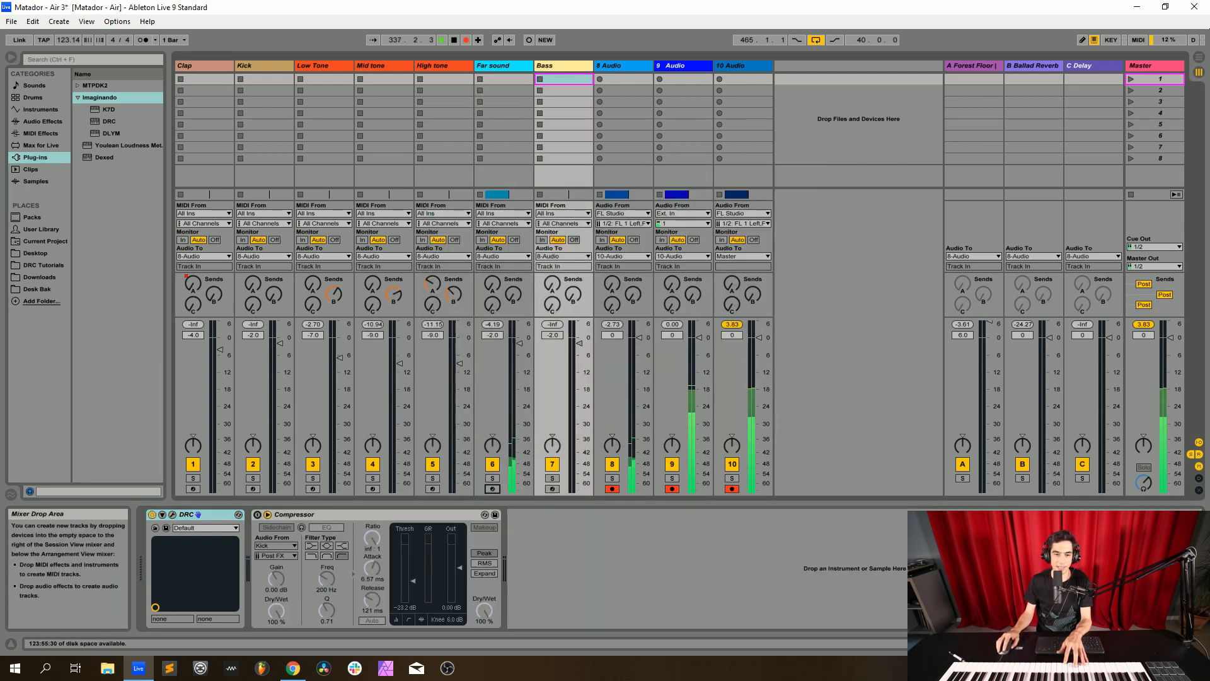
left_click(552, 489)
left_click(172, 514)
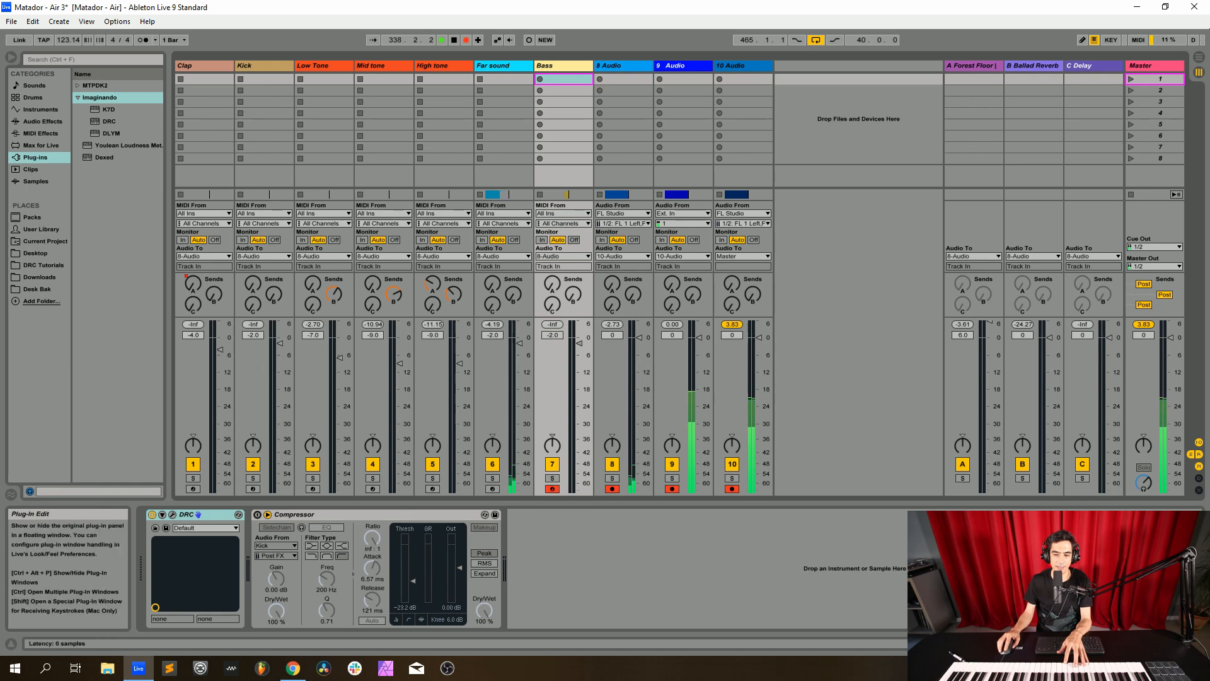
left_click(509, 149)
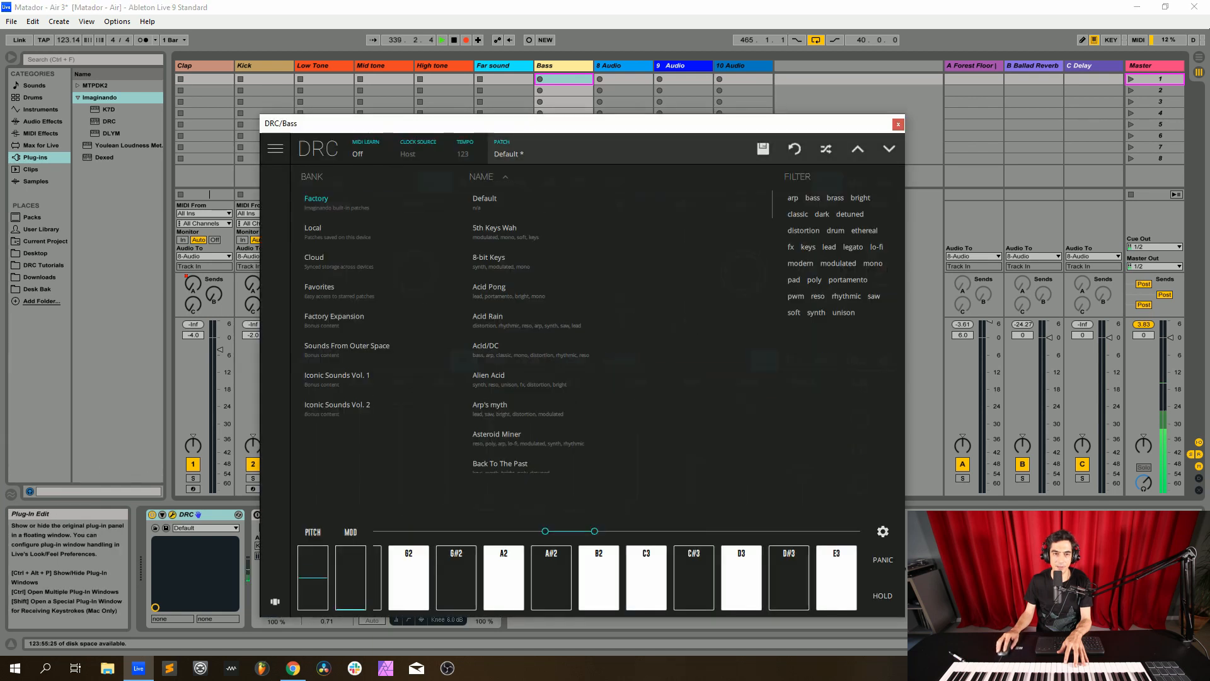
left_click(486, 201)
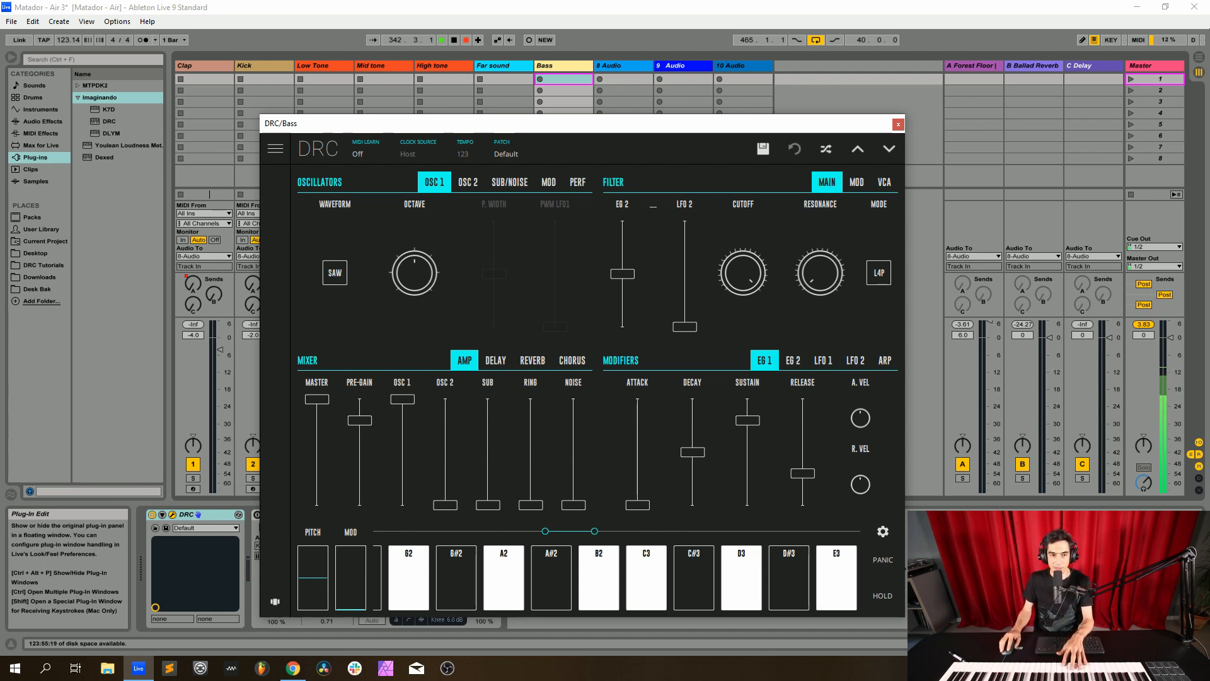
Lower the octave of both oscillators, raise the pre-gain and oscillator 2 levels to maximum, and slightly detune oscillator 2
left_click_drag(415, 273, 414, 283)
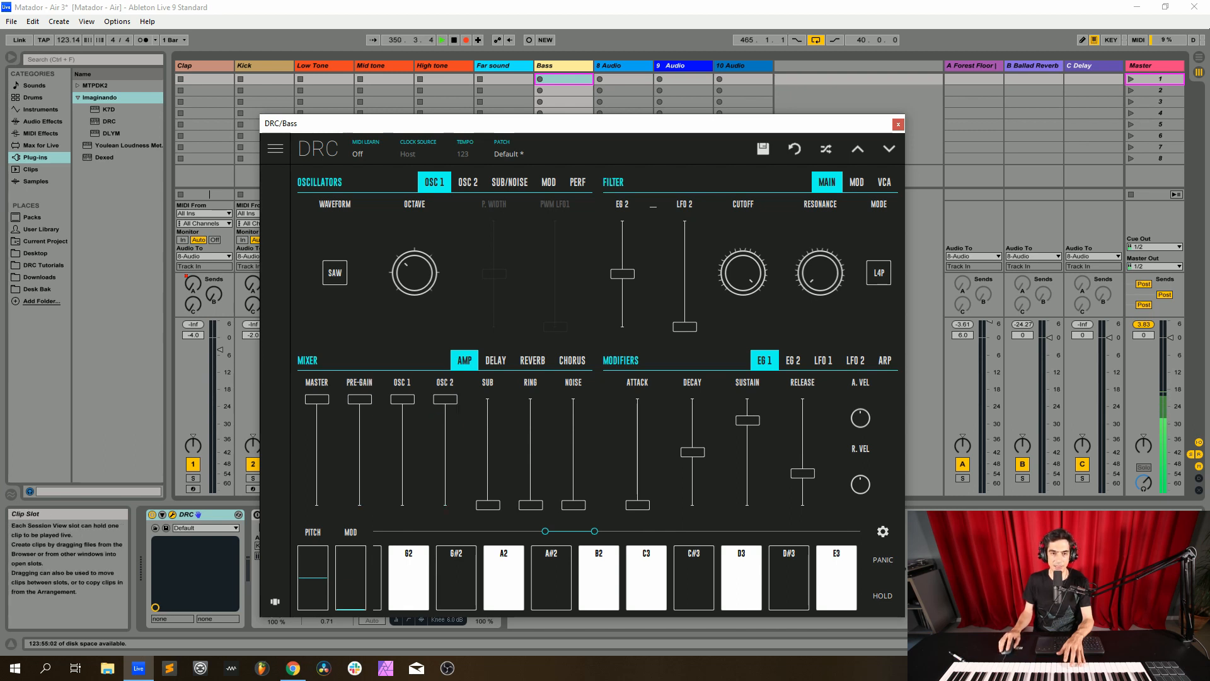
left_click(468, 182)
left_click_drag(380, 272, 381, 289)
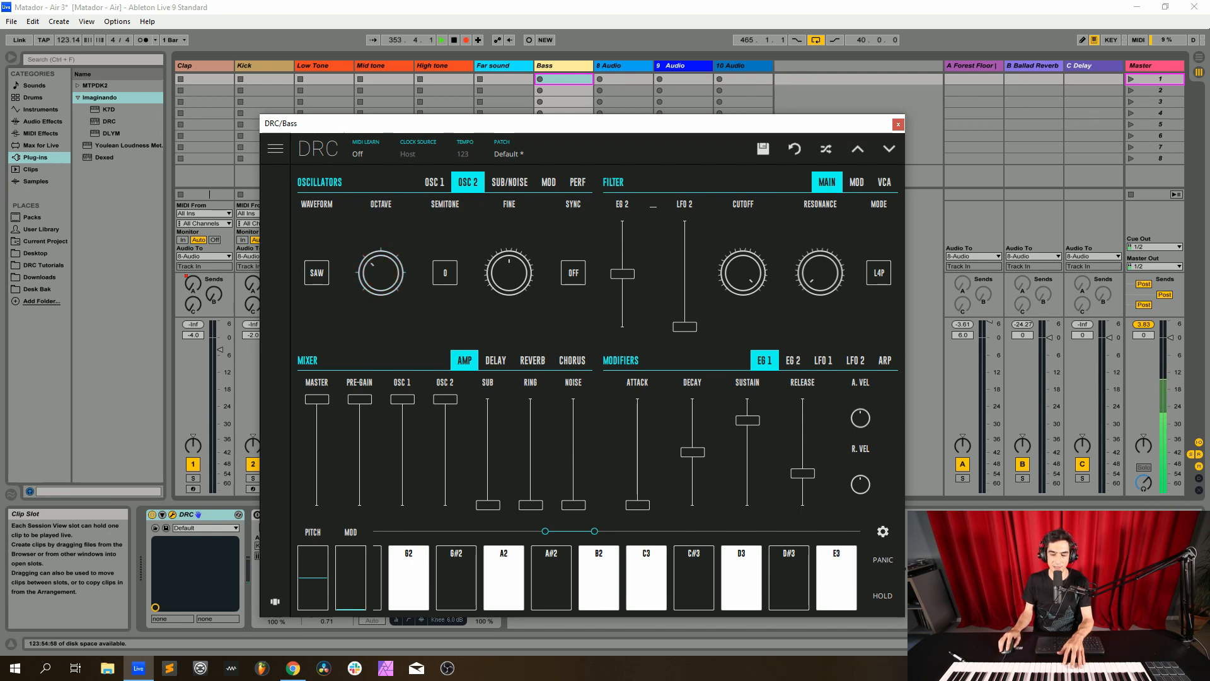
left_click_drag(509, 272, 508, 272)
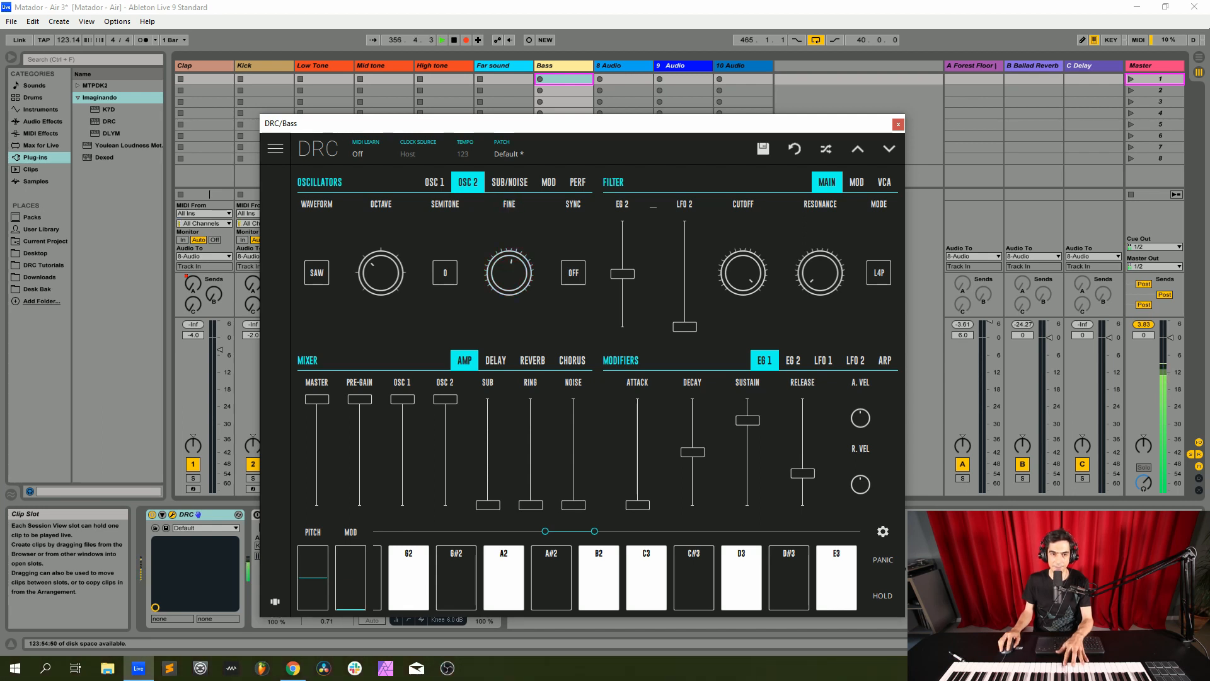
left_click_drag(508, 273, 509, 274)
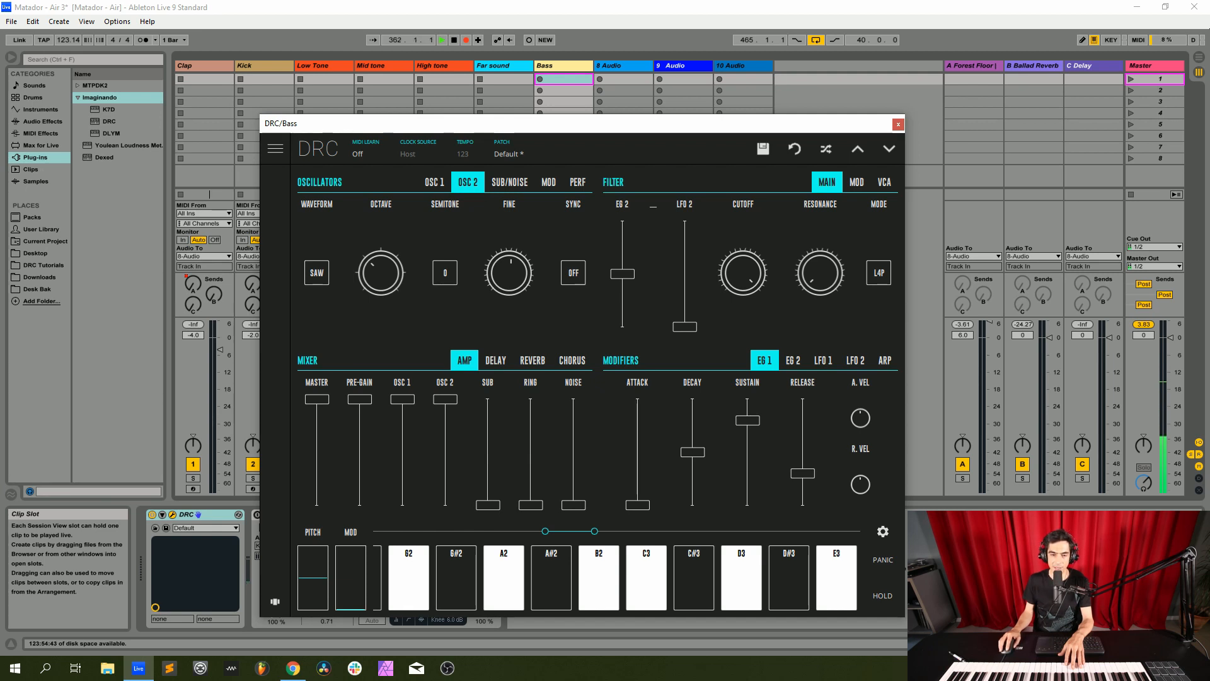
Lower the filter's EG 2 amount to about a fifth of its range, reduce the cutoff, and set the VCA velocity to maximum
left_click_drag(623, 274, 622, 306)
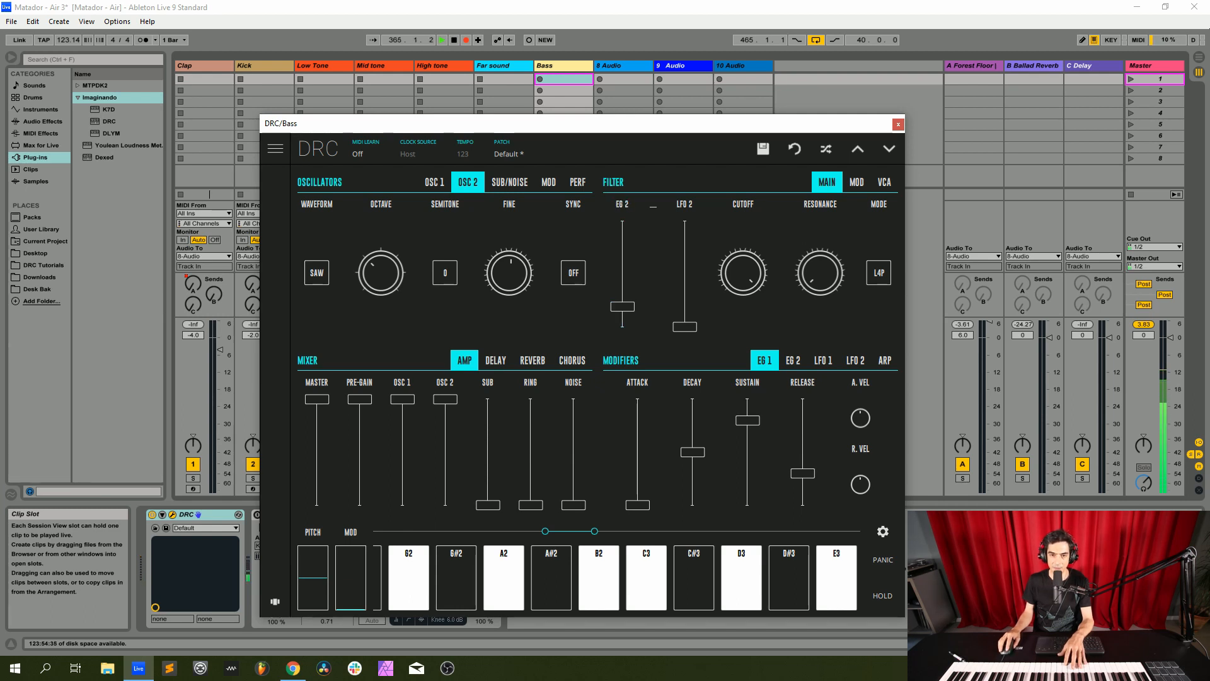
left_click_drag(743, 273, 743, 350)
left_click_drag(743, 272, 743, 272)
left_click(885, 182)
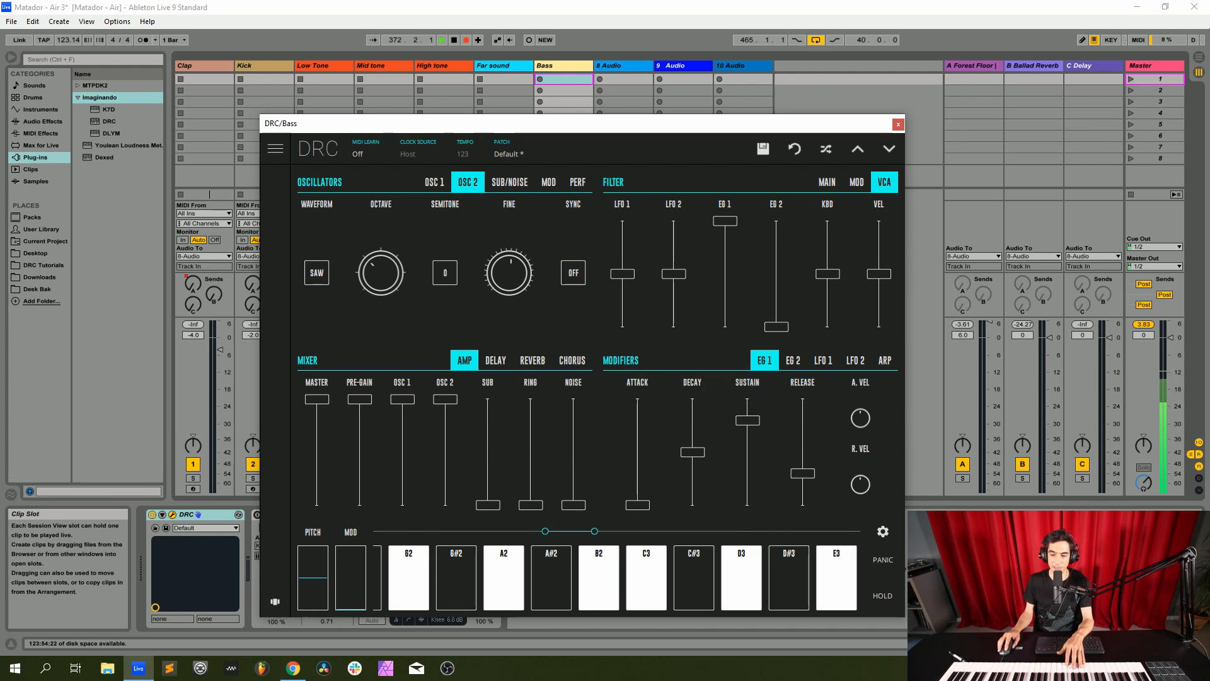
left_click_drag(878, 274, 878, 221)
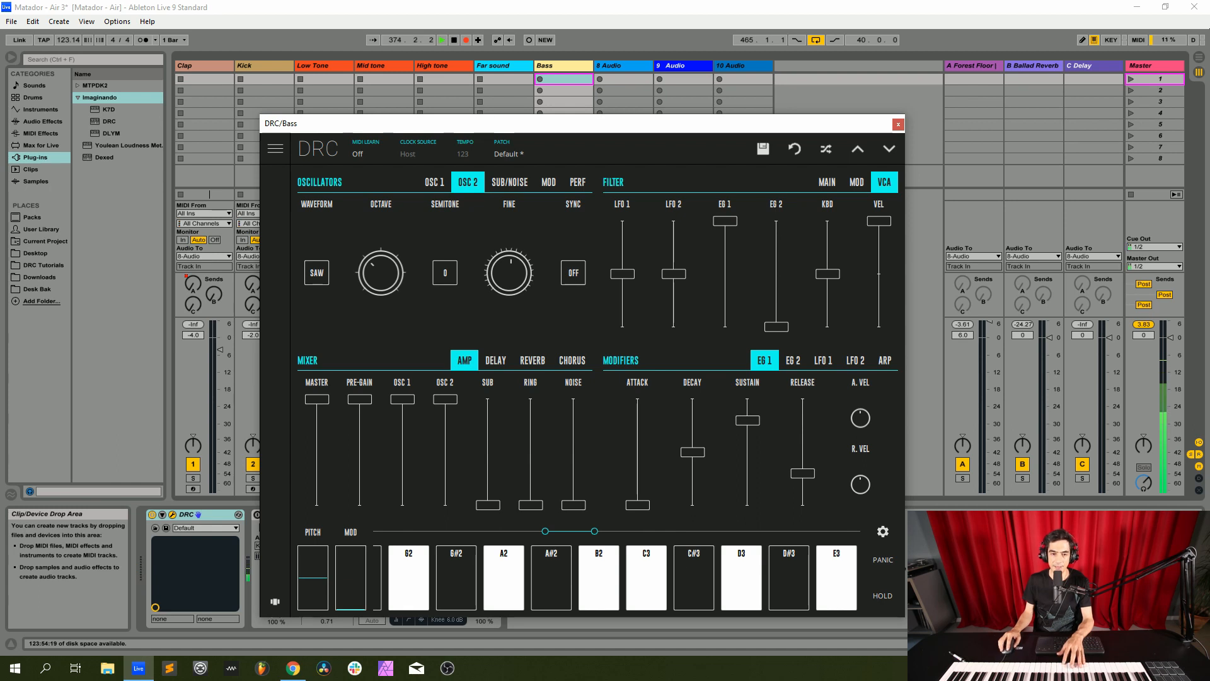
Set the bass synth's reverb amount to just under a fifth and its reverb decay to about 60 percent
left_click(532, 361)
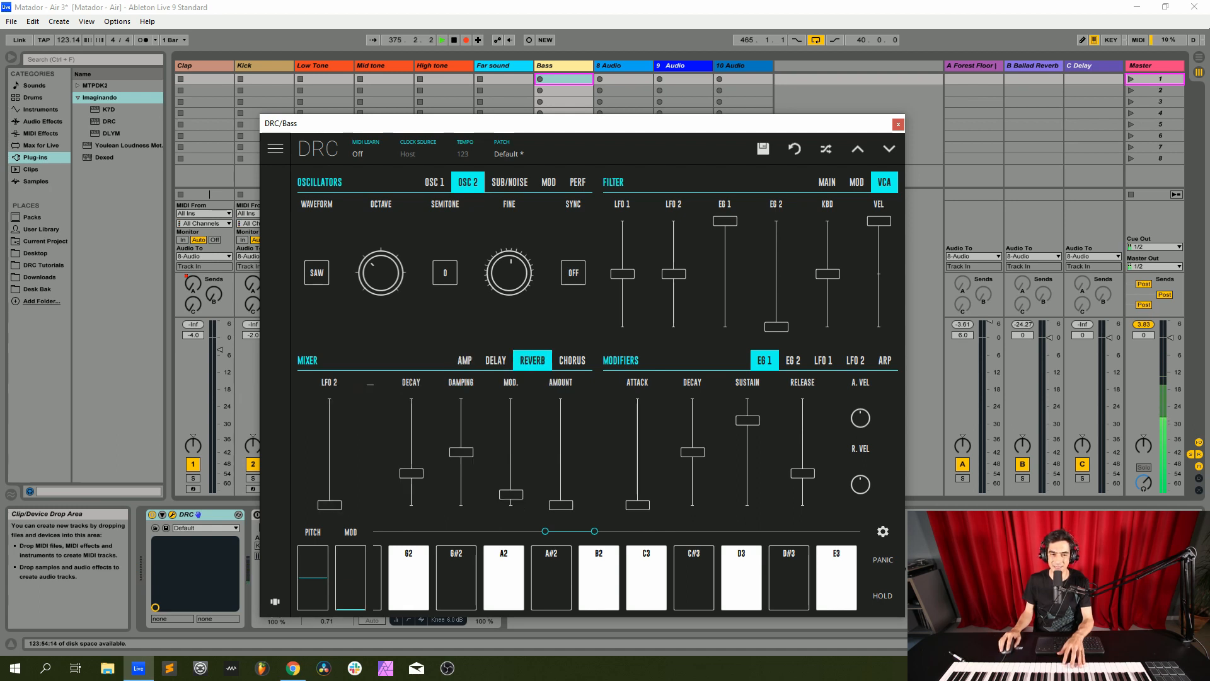
left_click_drag(560, 504, 560, 486)
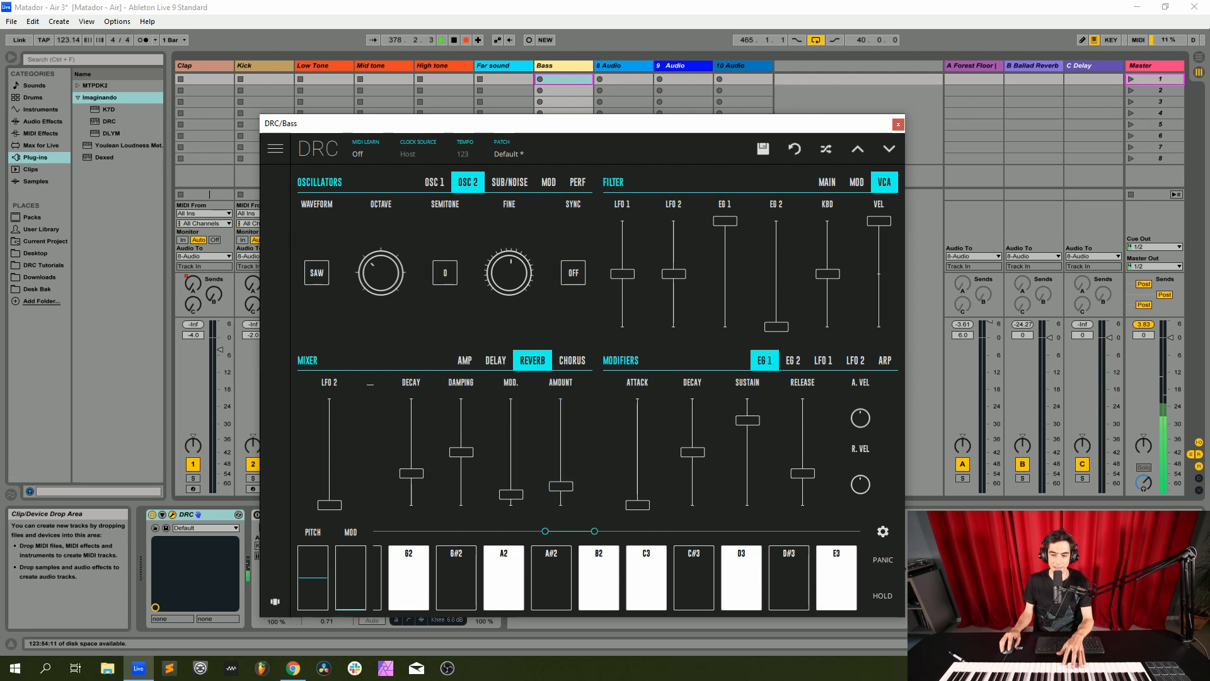
left_click_drag(411, 473, 411, 441)
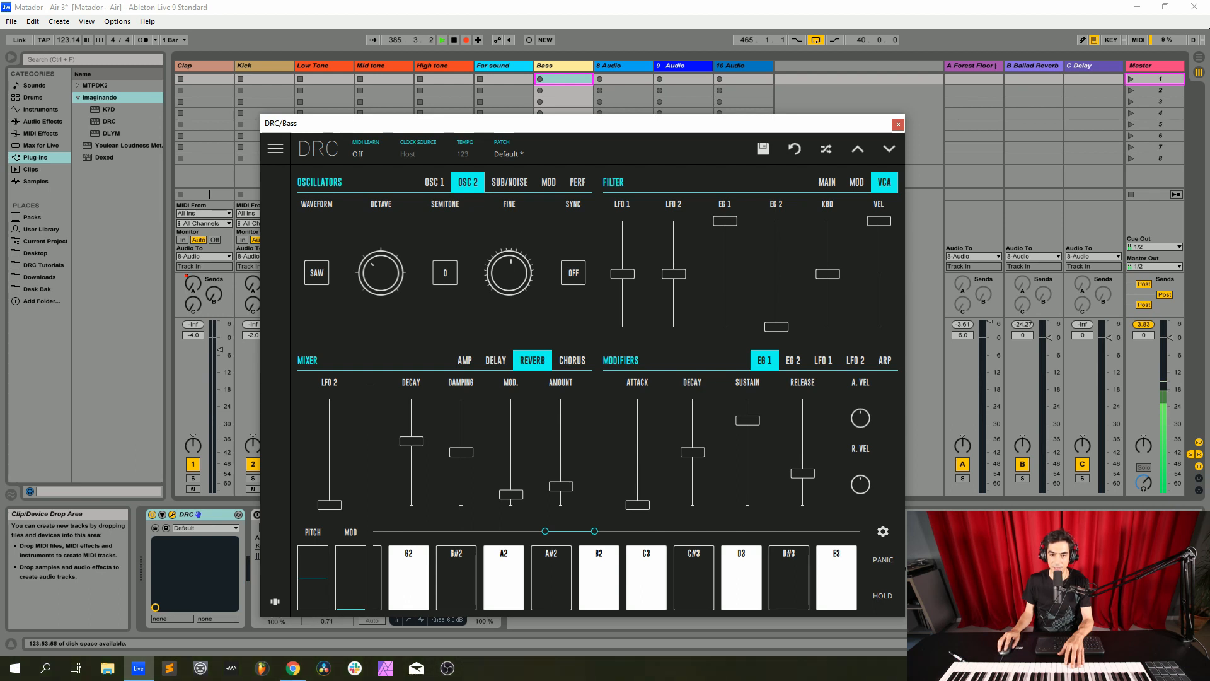
Raise the sustain of both envelopes, EG 1 and EG 2, to maximum
left_click_drag(747, 421, 748, 399)
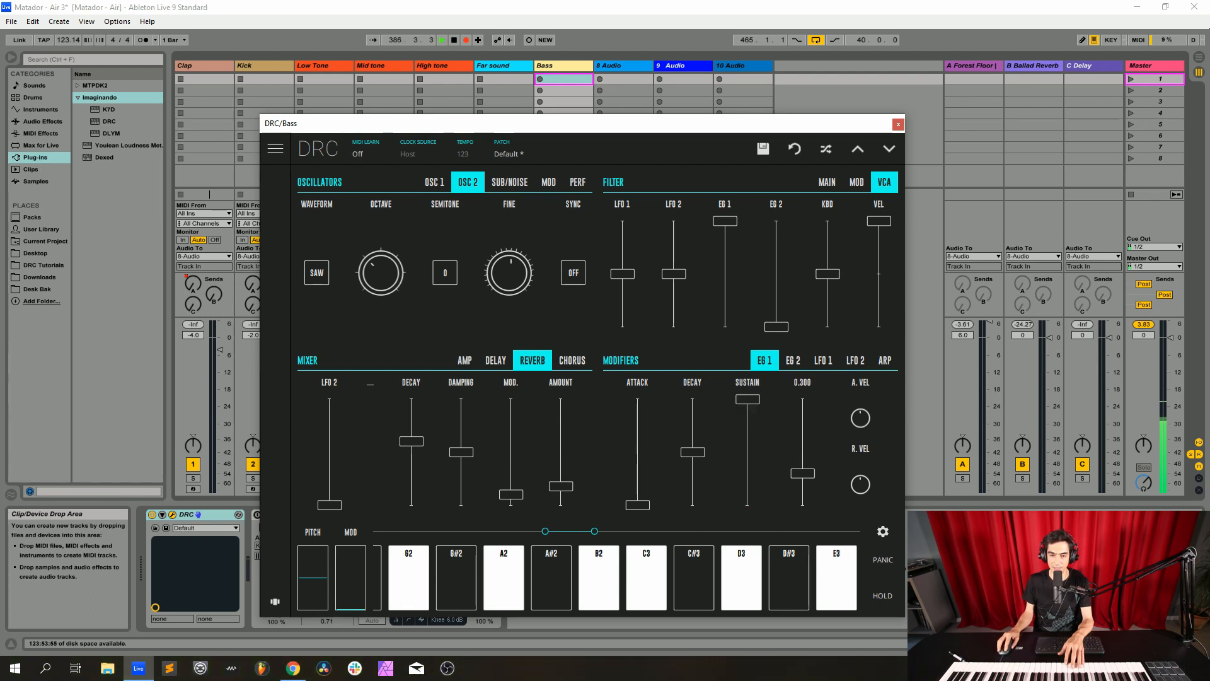
left_click(793, 361)
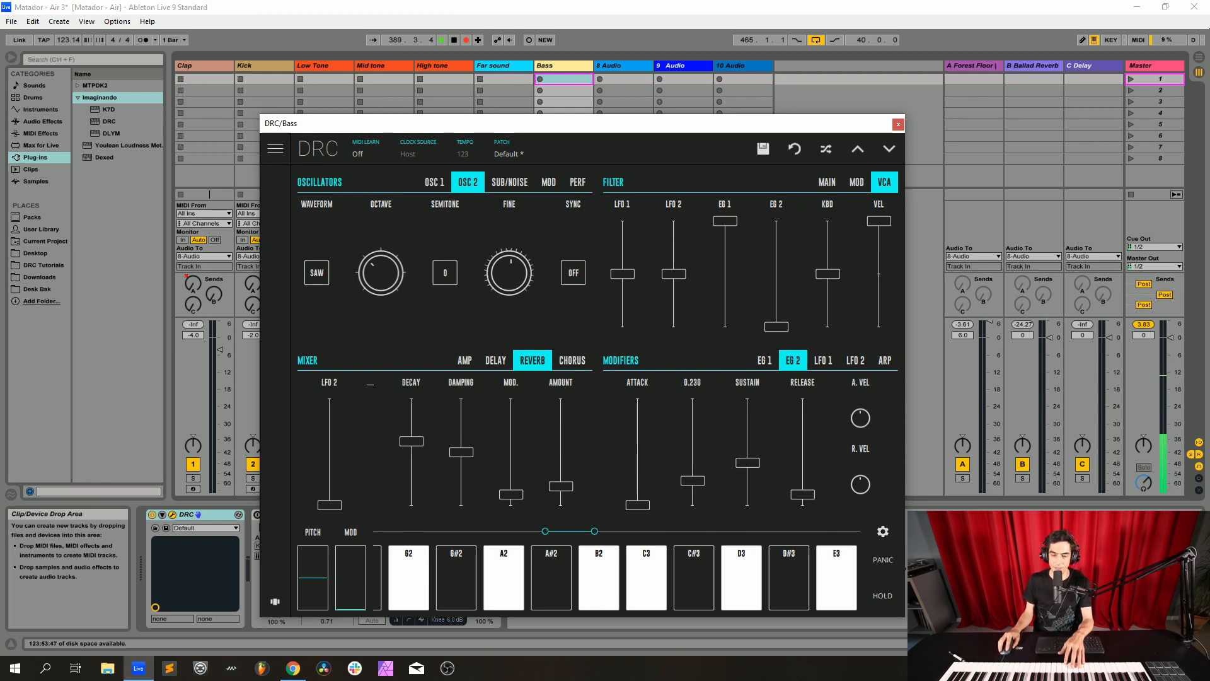
left_click_drag(748, 463, 747, 399)
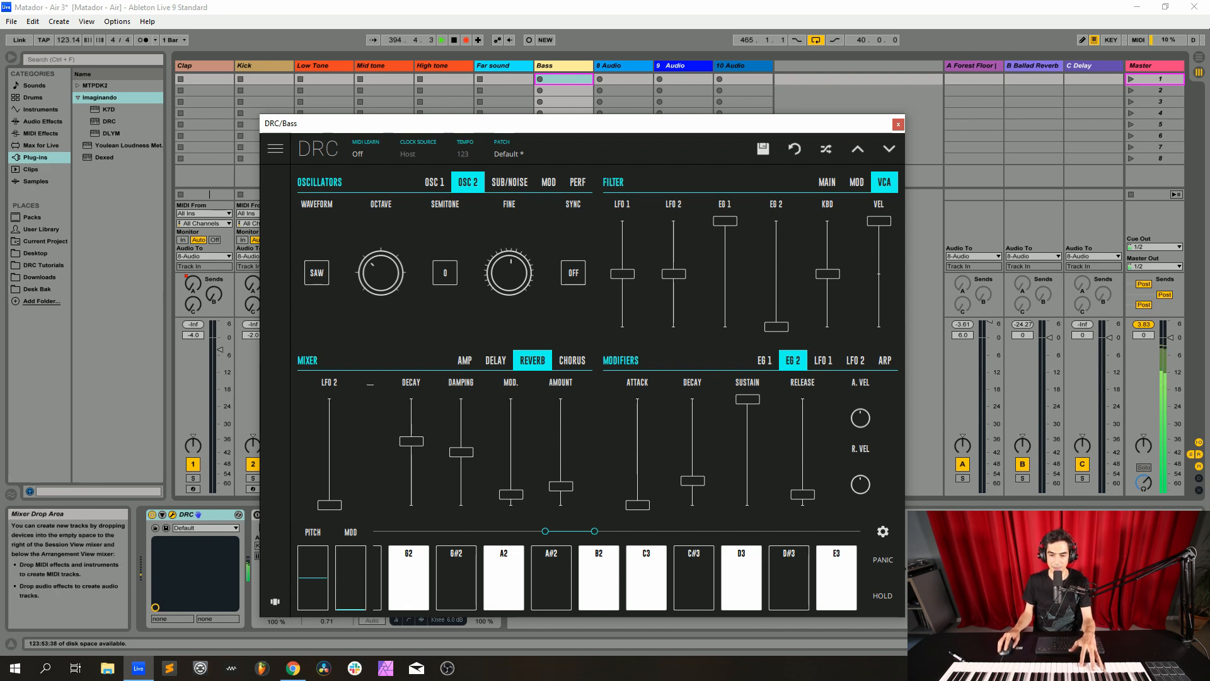
Set the bass synth's performance mode to Mono and close the synth window
left_click(577, 183)
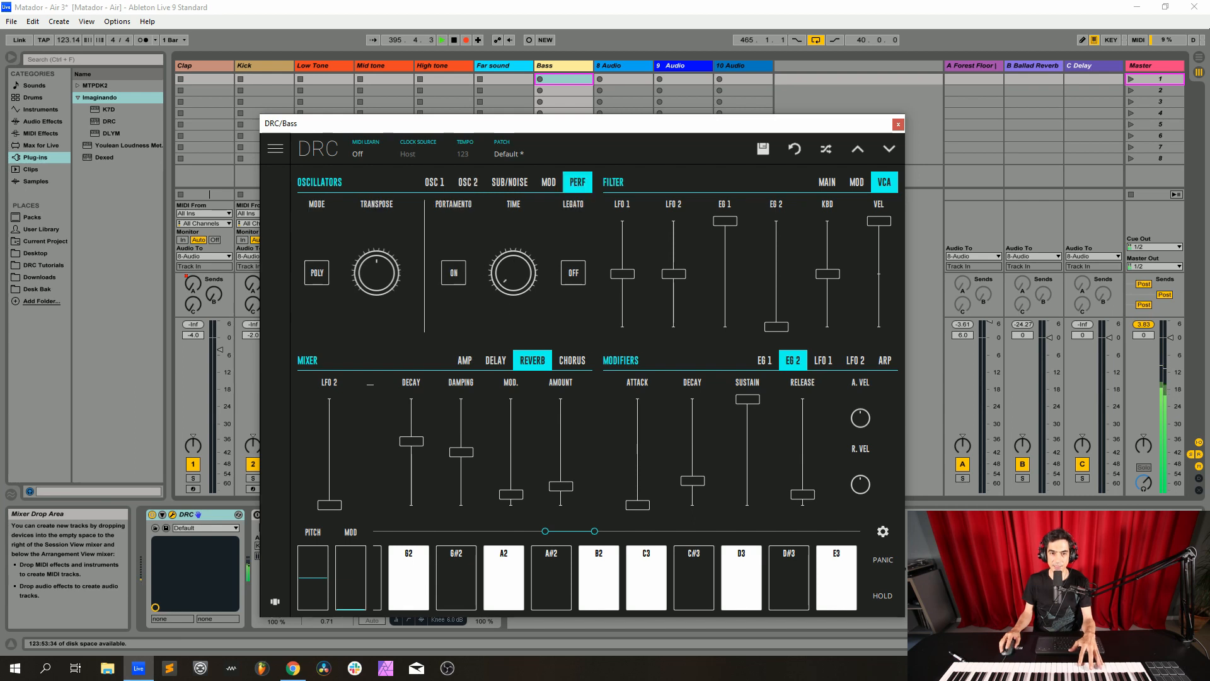
left_click(317, 273)
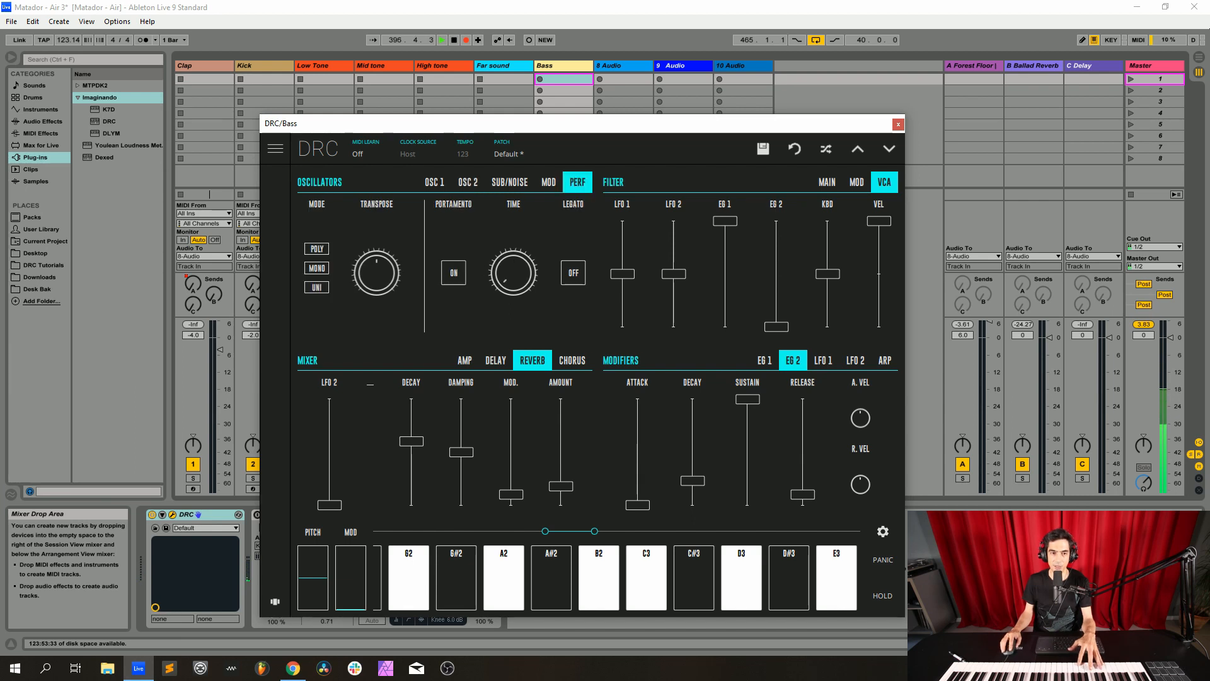
left_click(316, 269)
left_click(898, 124)
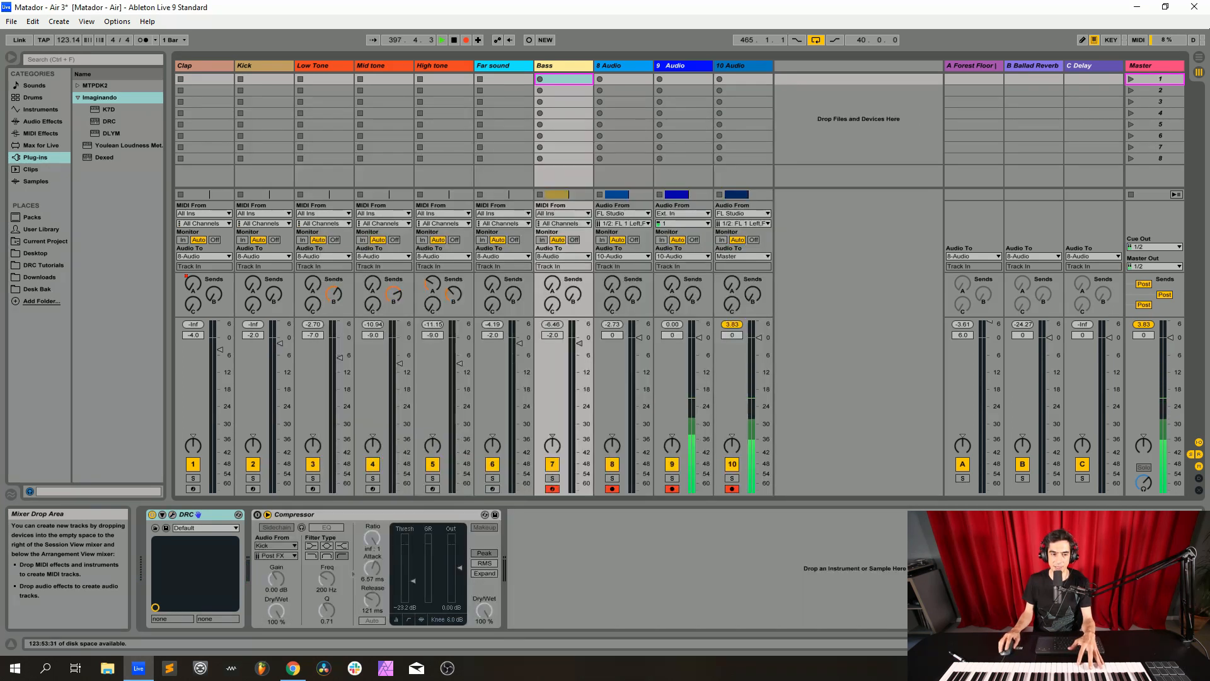
Enable the Bass track's sidechained Compressor and disarm the track
left_click(257, 515)
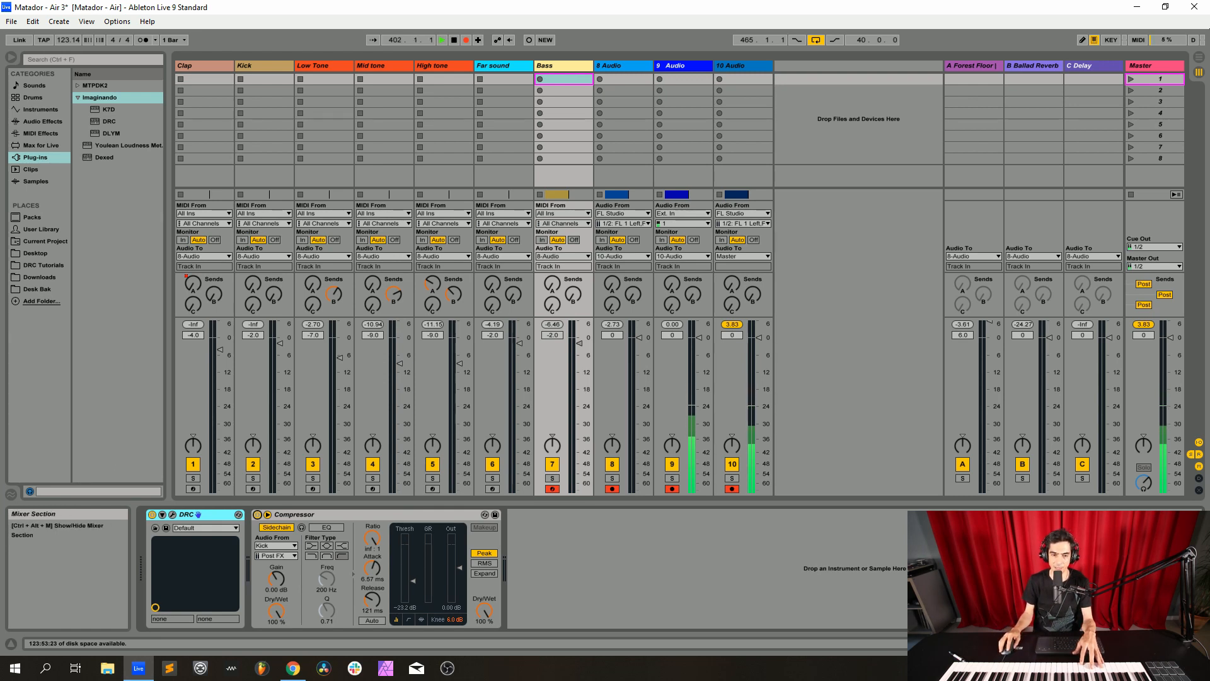
left_click(552, 489)
In the arrangement, turn off looping, stop recording and move the 40-bar clip section from bar 465 to bar 417
key("Tab")
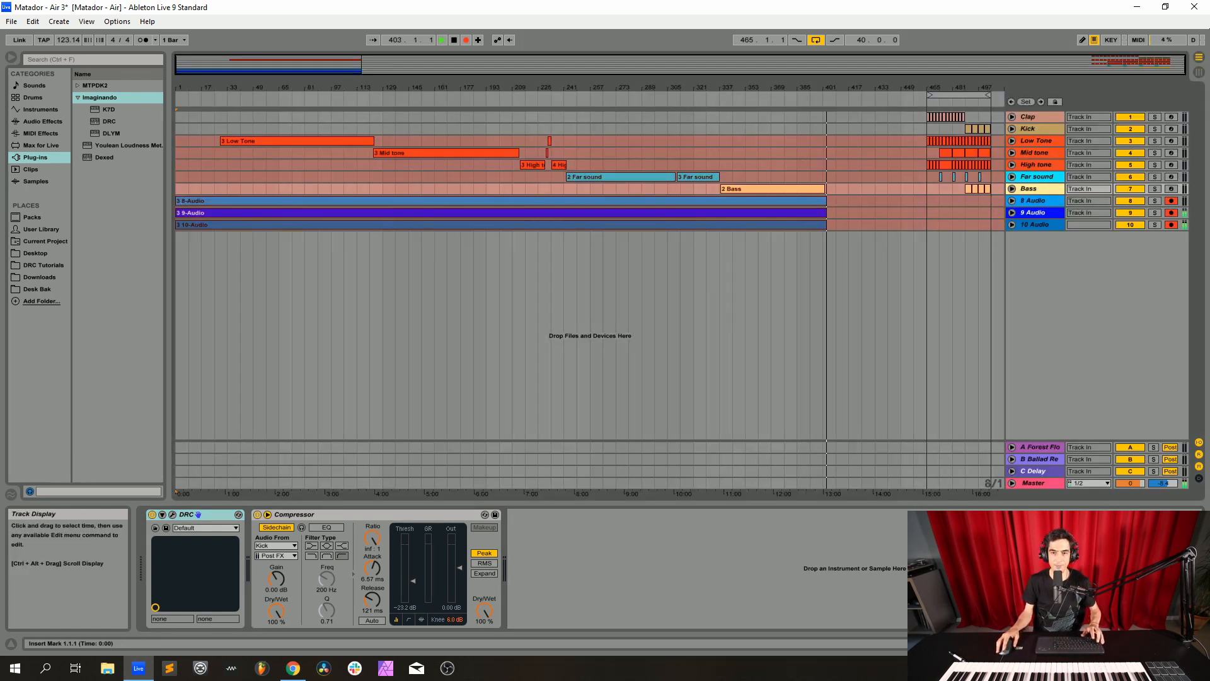
left_click_drag(927, 225, 991, 117)
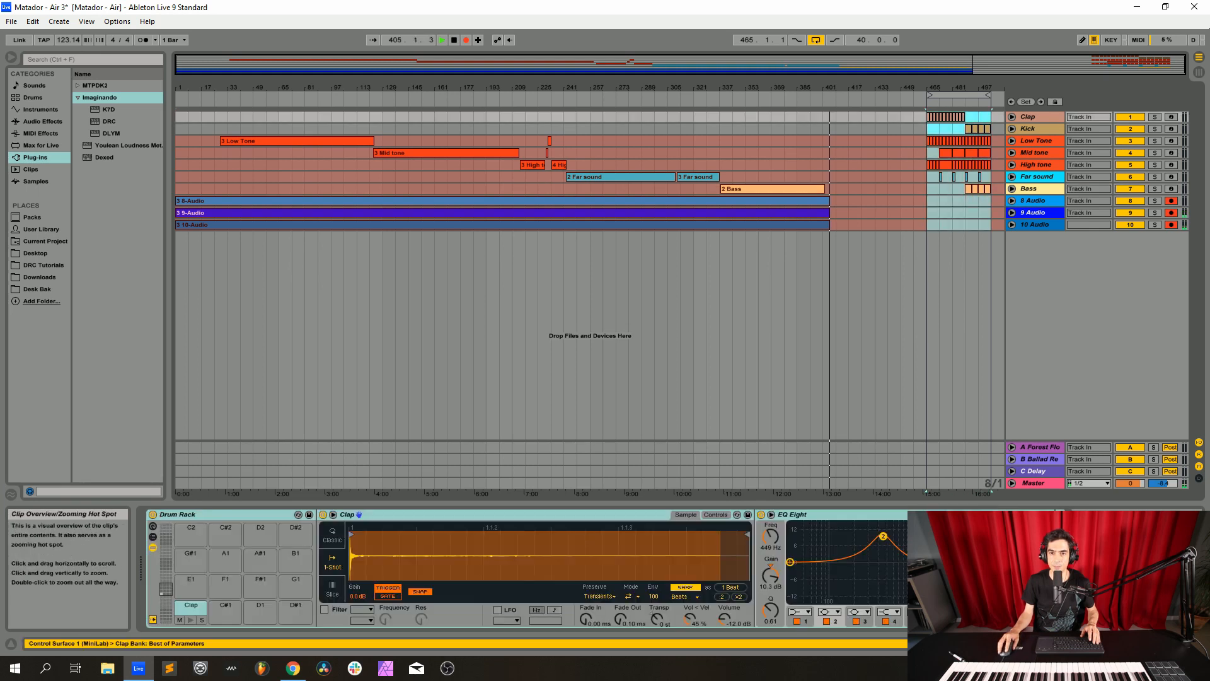
left_click(816, 40)
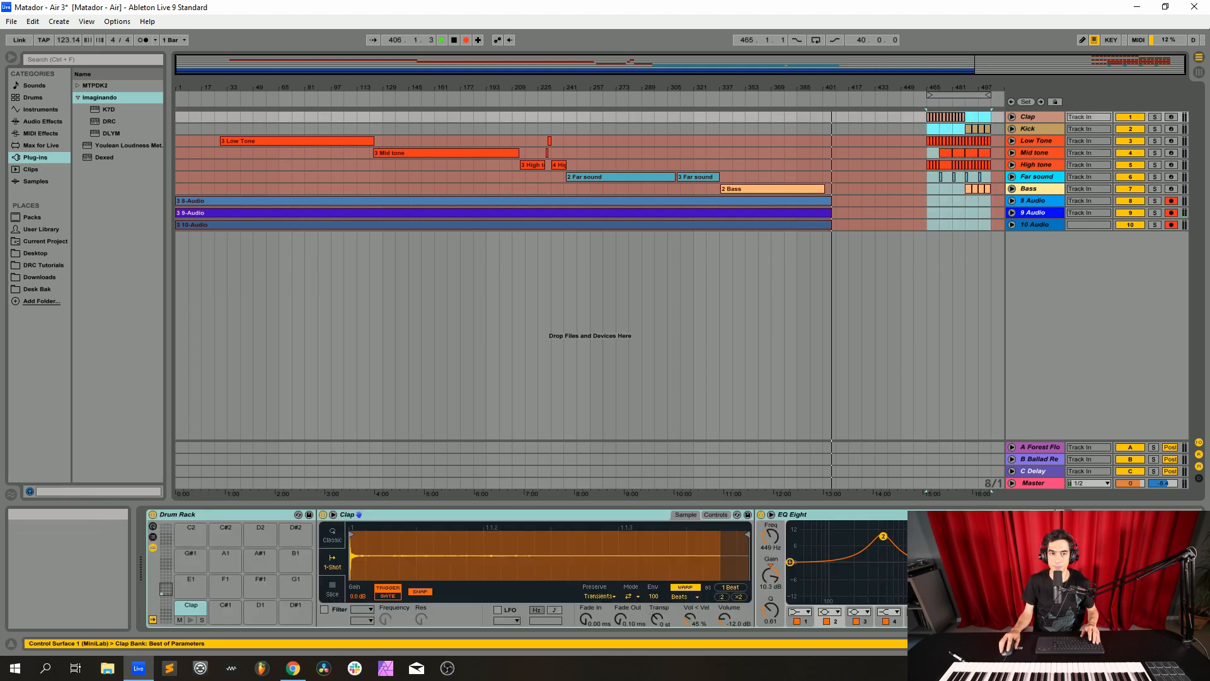
left_click(466, 40)
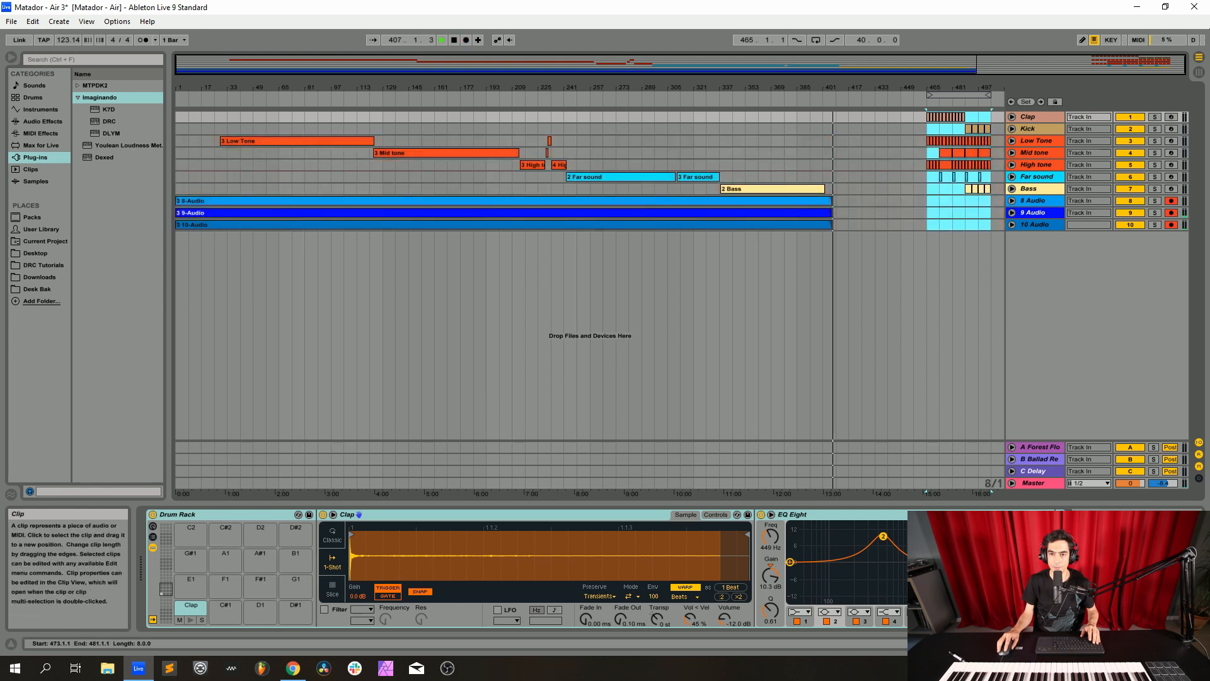
left_click_drag(945, 153, 867, 154)
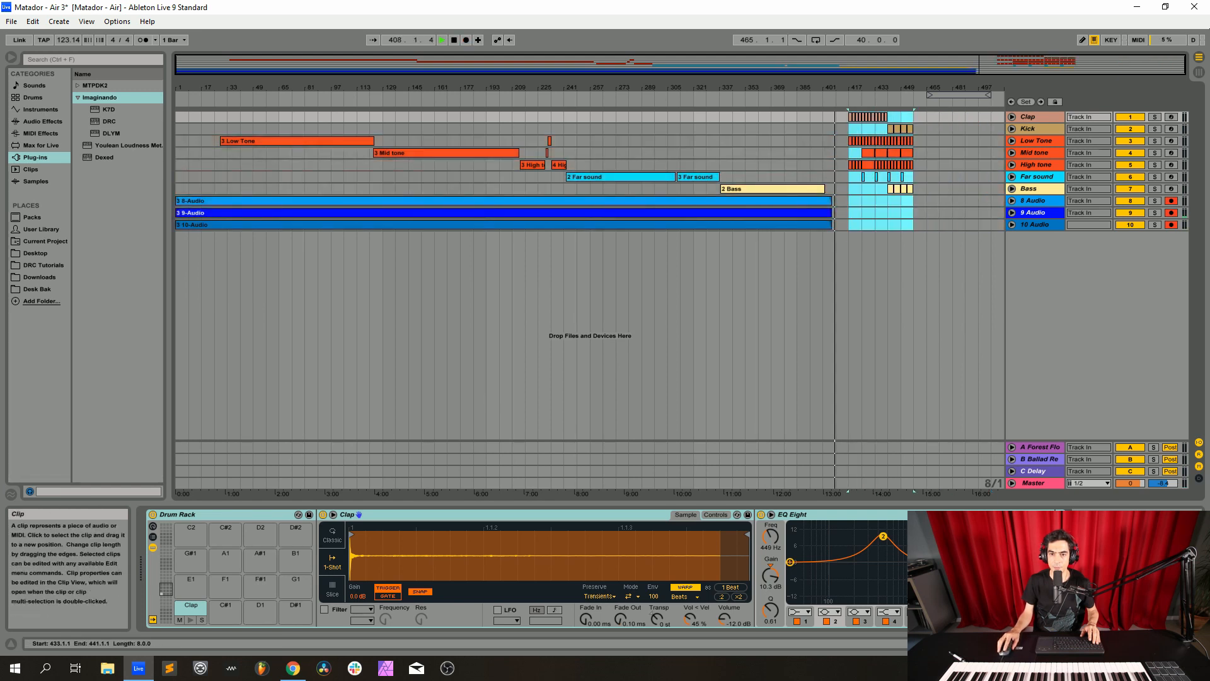
Set the loop region to the moved 40-bar section and turn arrangement recording back on
key("ctrl+l")
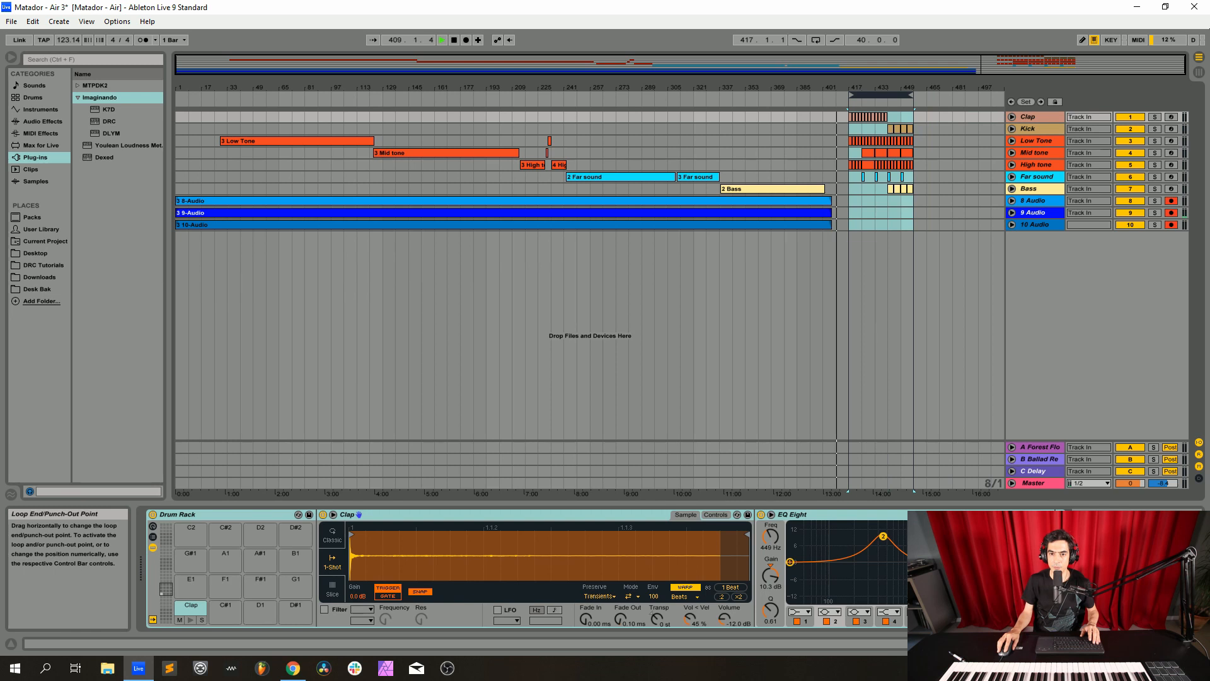
left_click(466, 39)
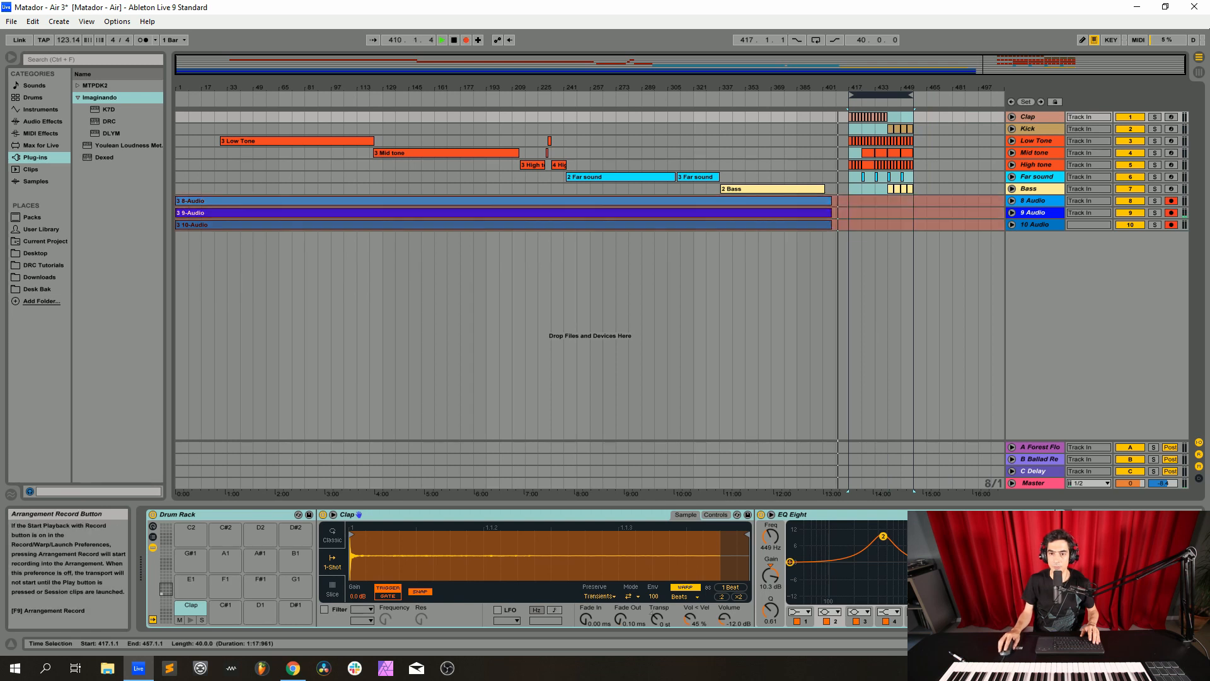
Follow the playback of the full section from bar 417 in the mixer and in a closer arrangement view
key("Tab")
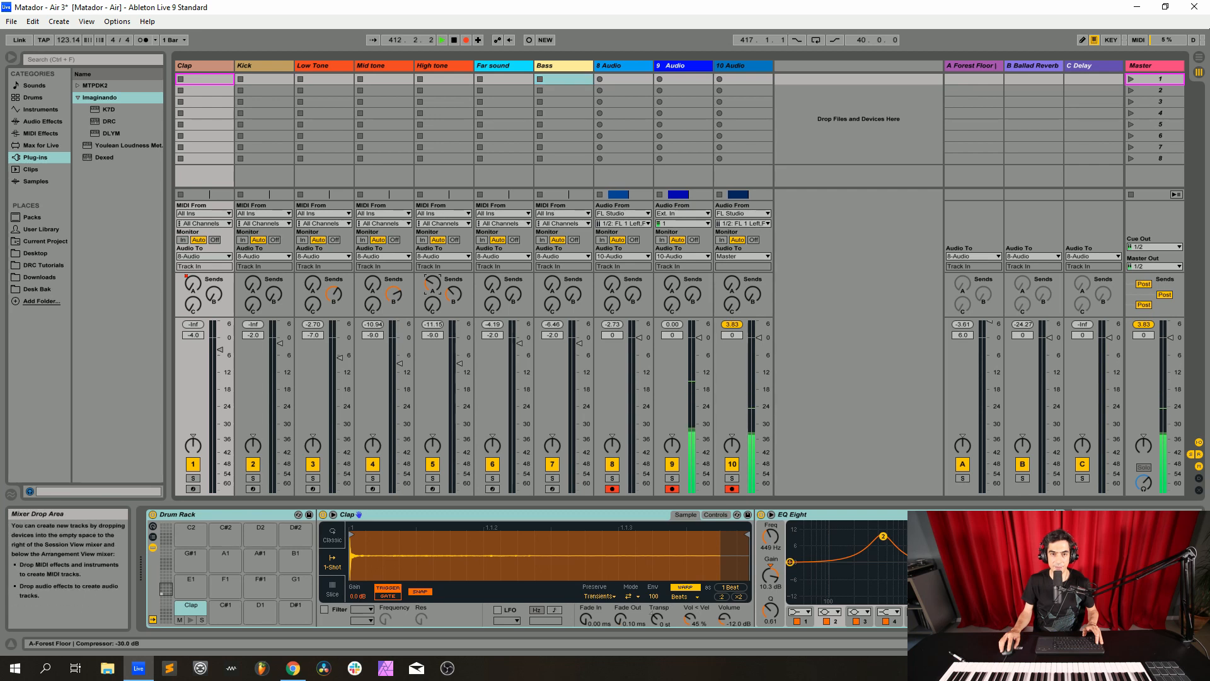
key("Tab")
left_click_drag(887, 88, 854, 132)
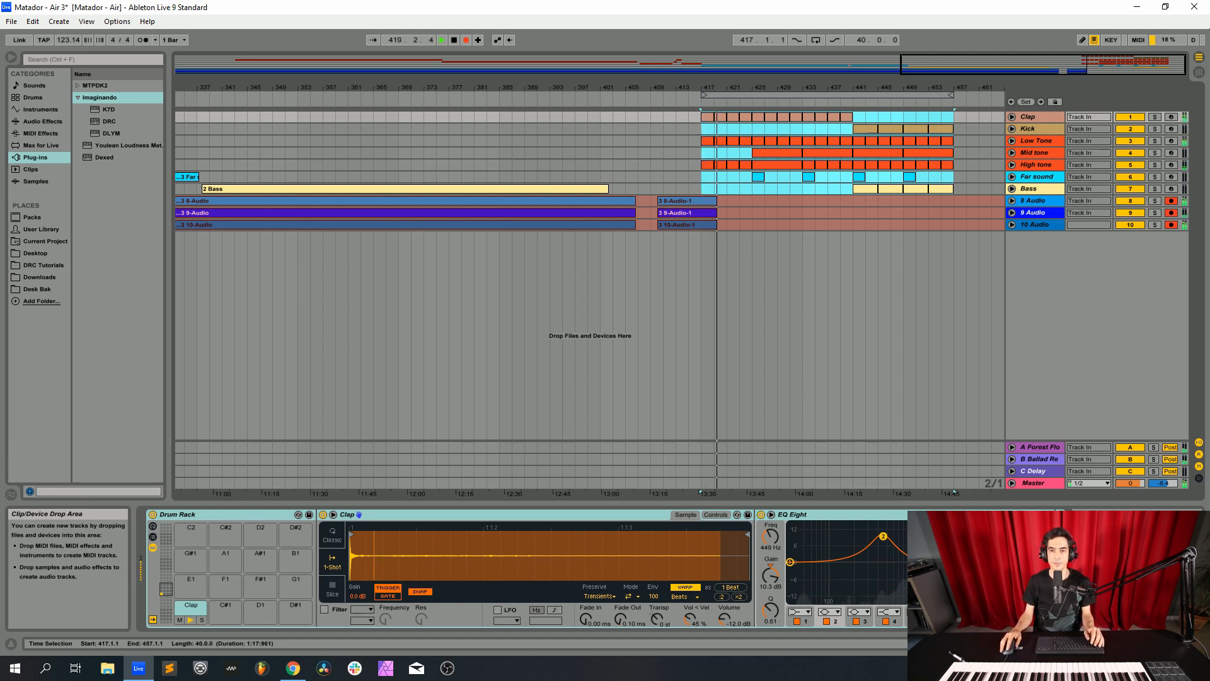
key("Tab")
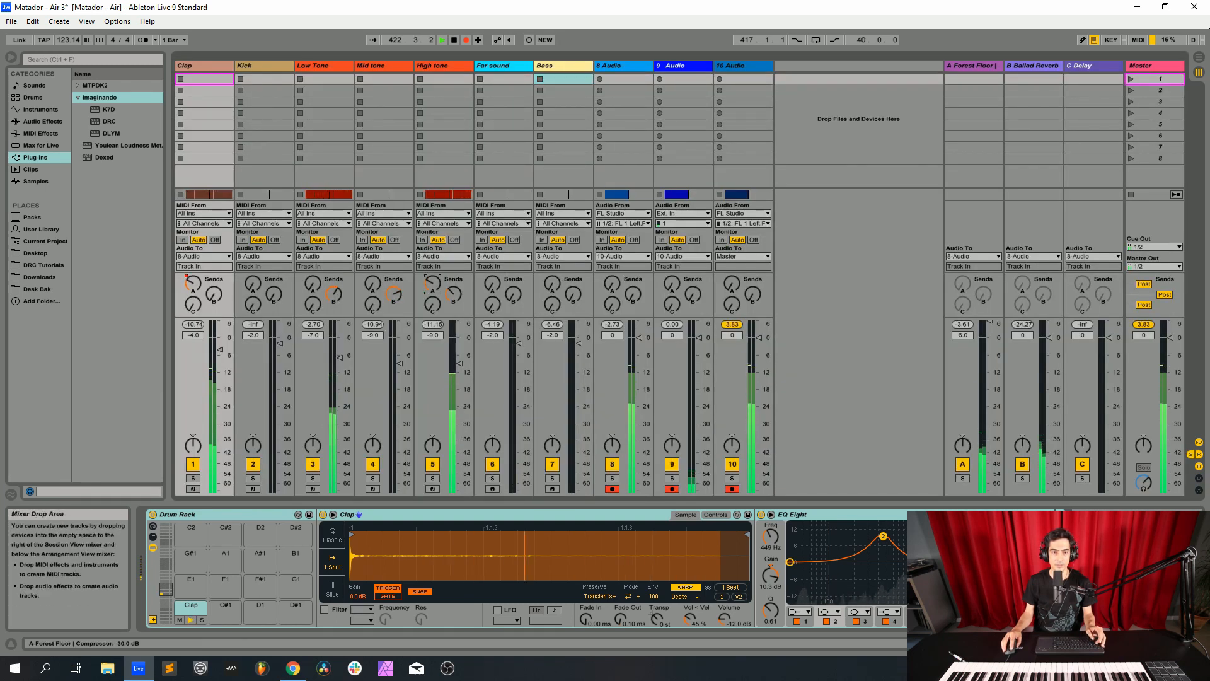
key("Tab")
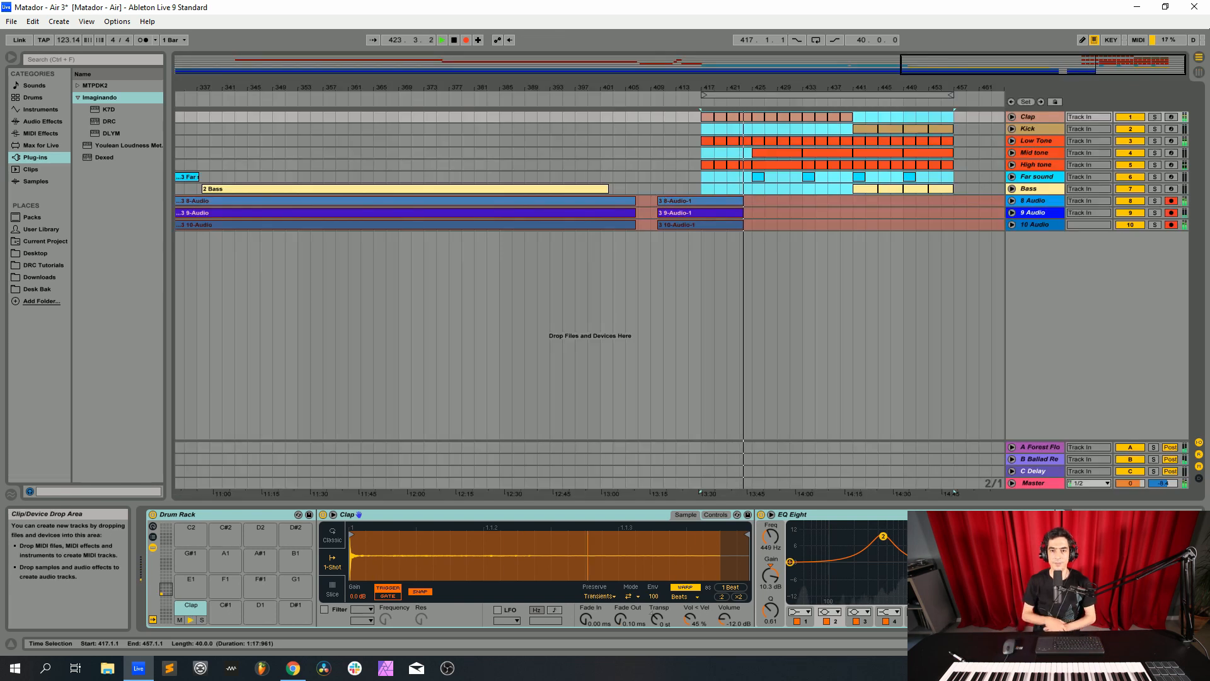